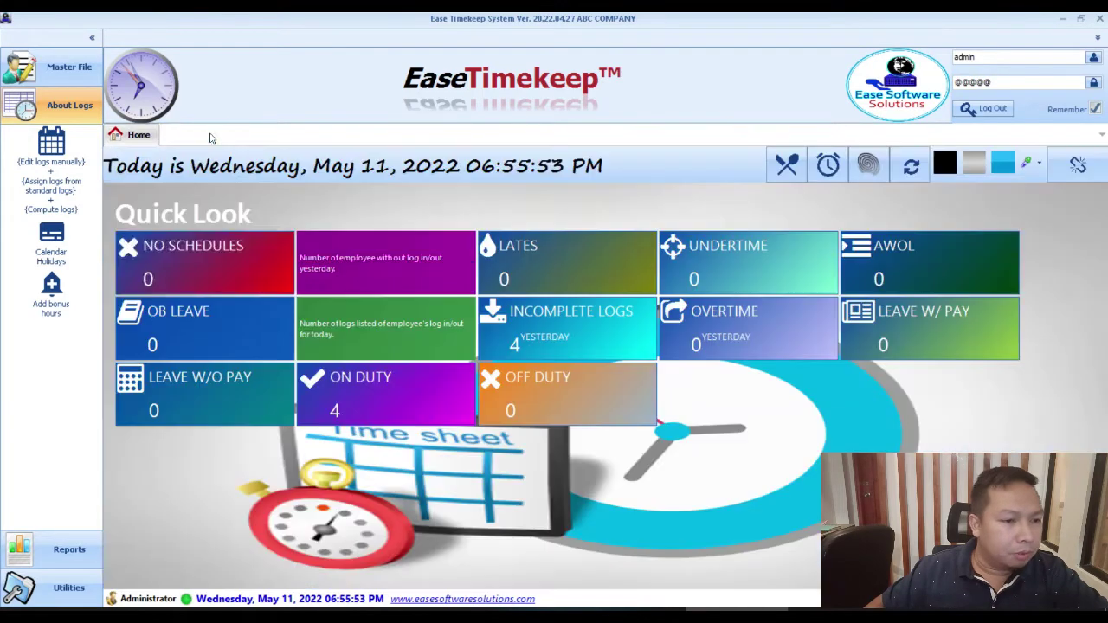
- Open the Daily time record formal format report from the processed logs reports
left_click(208, 134)
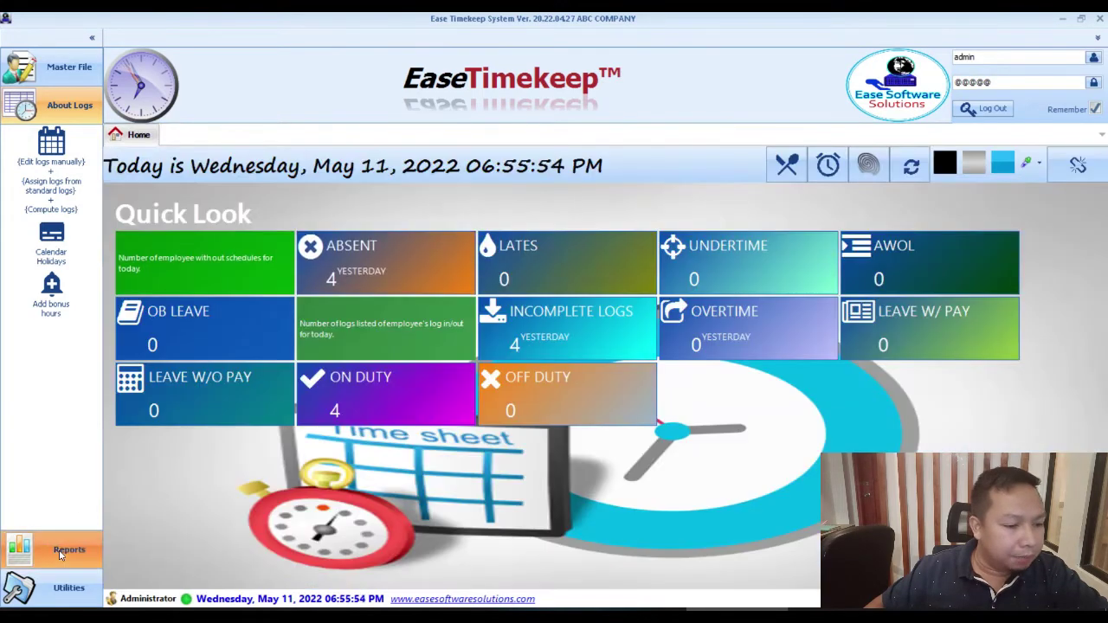
left_click(61, 555)
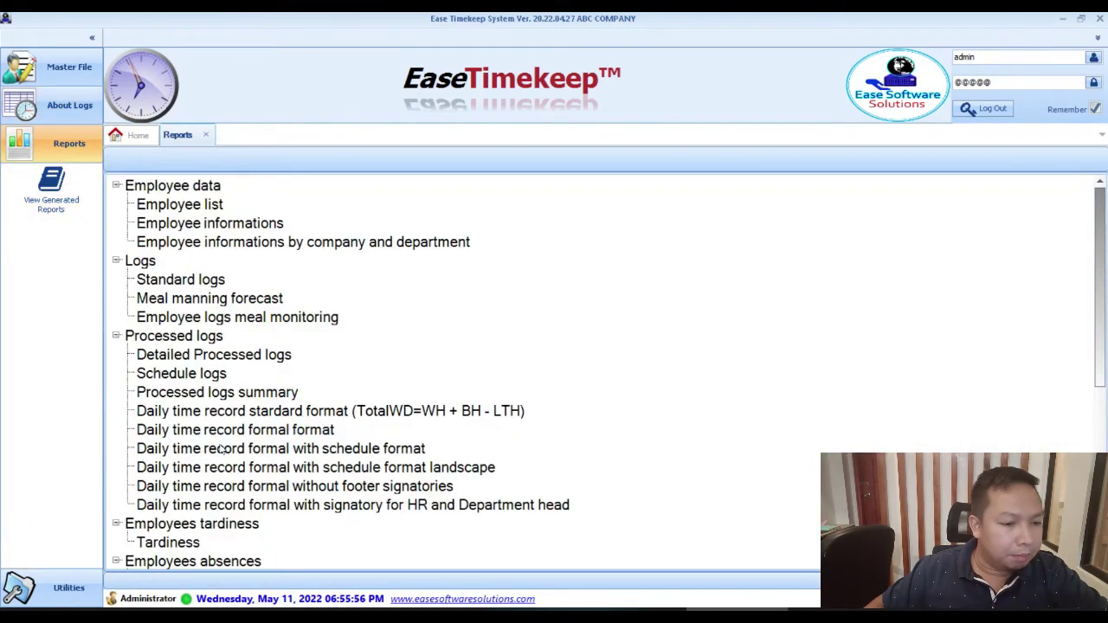
scroll(190, 488, "down", 5)
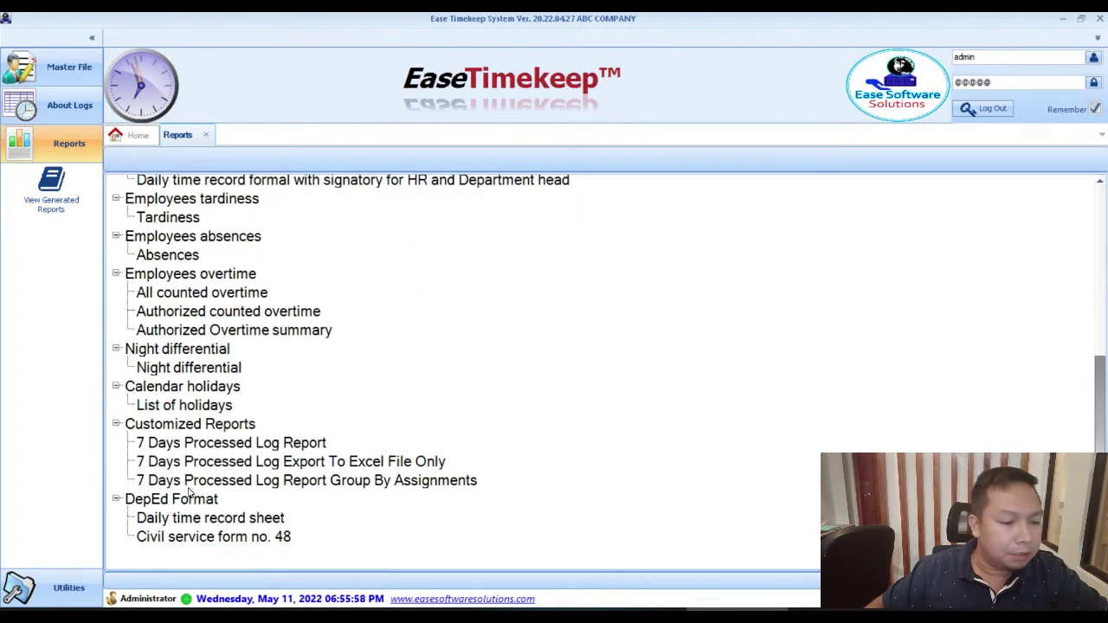
left_click(164, 278)
scroll(250, 362, "up", 3)
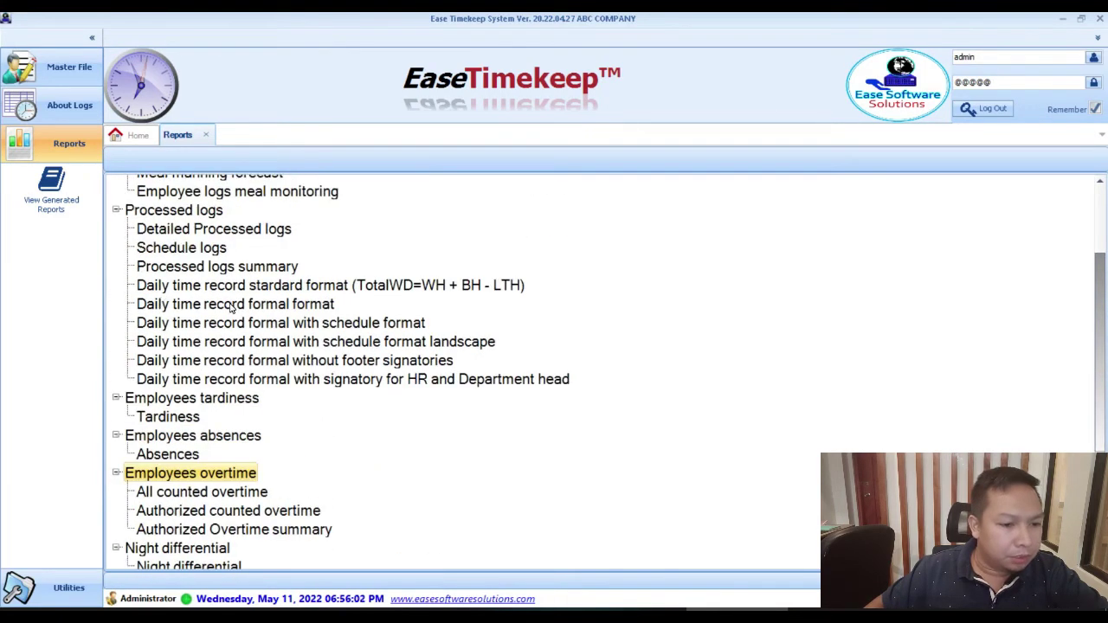
double_click(231, 305)
- Generate the time record report for May 1 to May 15, 2022, covering all employees
left_click(537, 298)
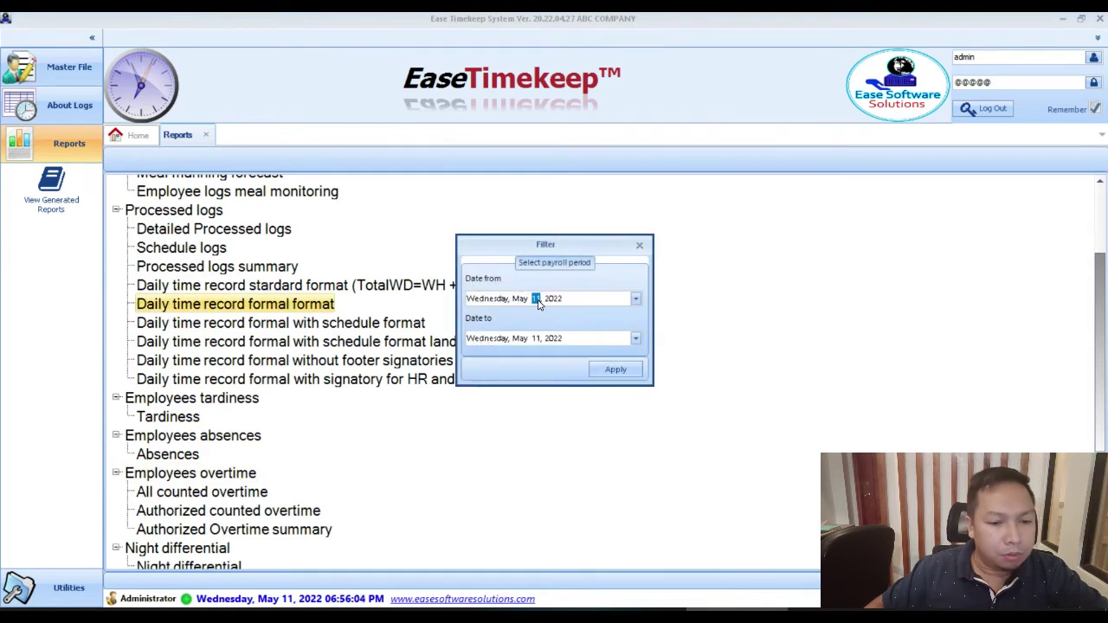
type("1")
left_click(537, 339)
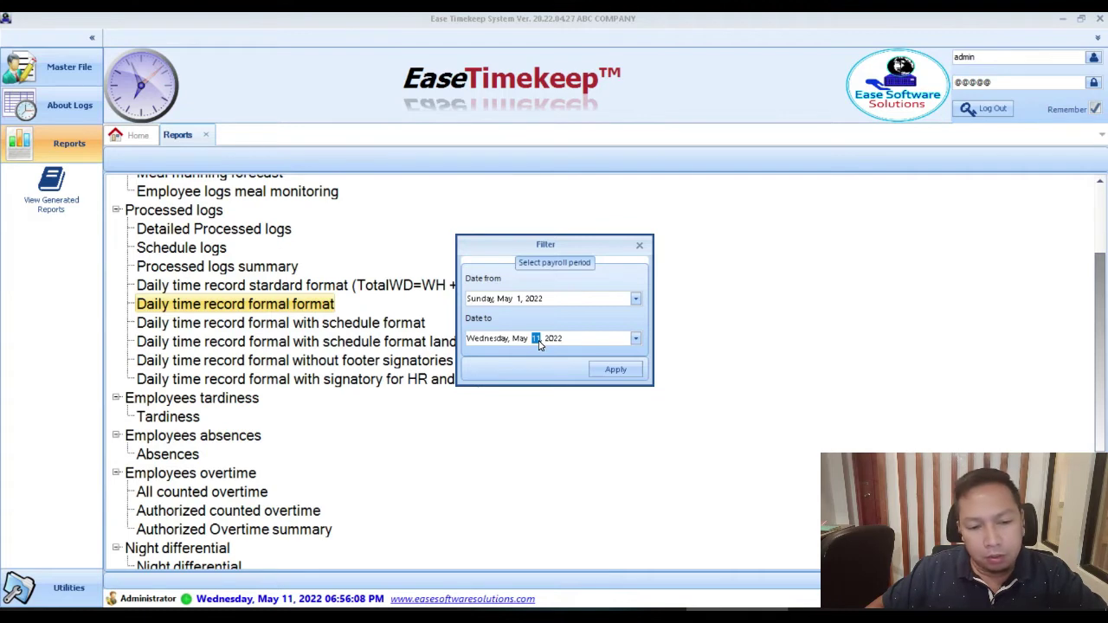
type("15")
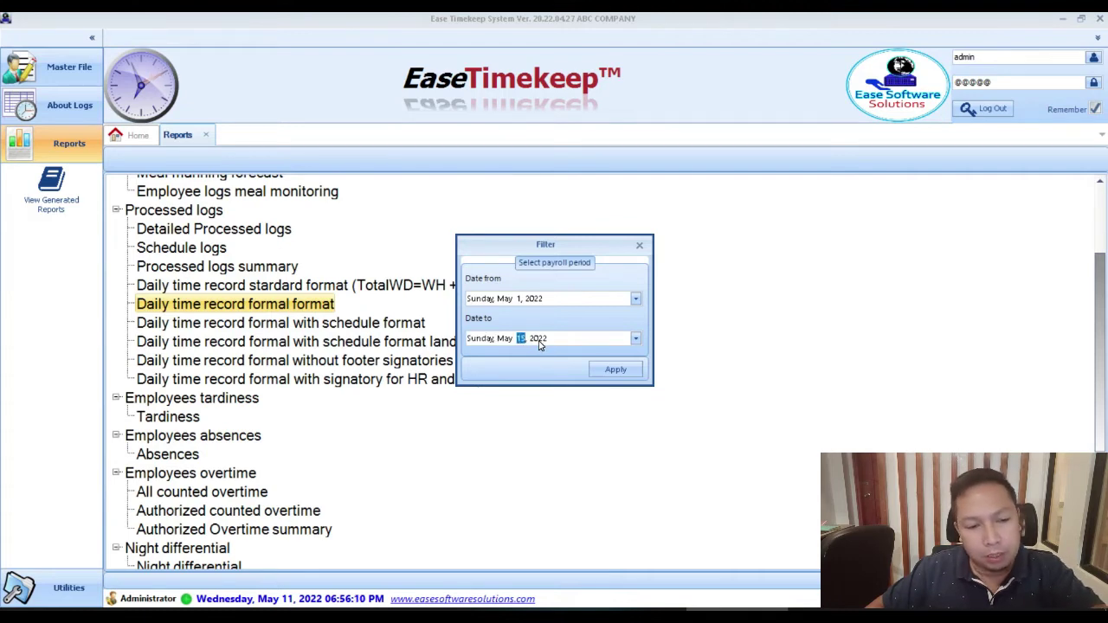
left_click(617, 371)
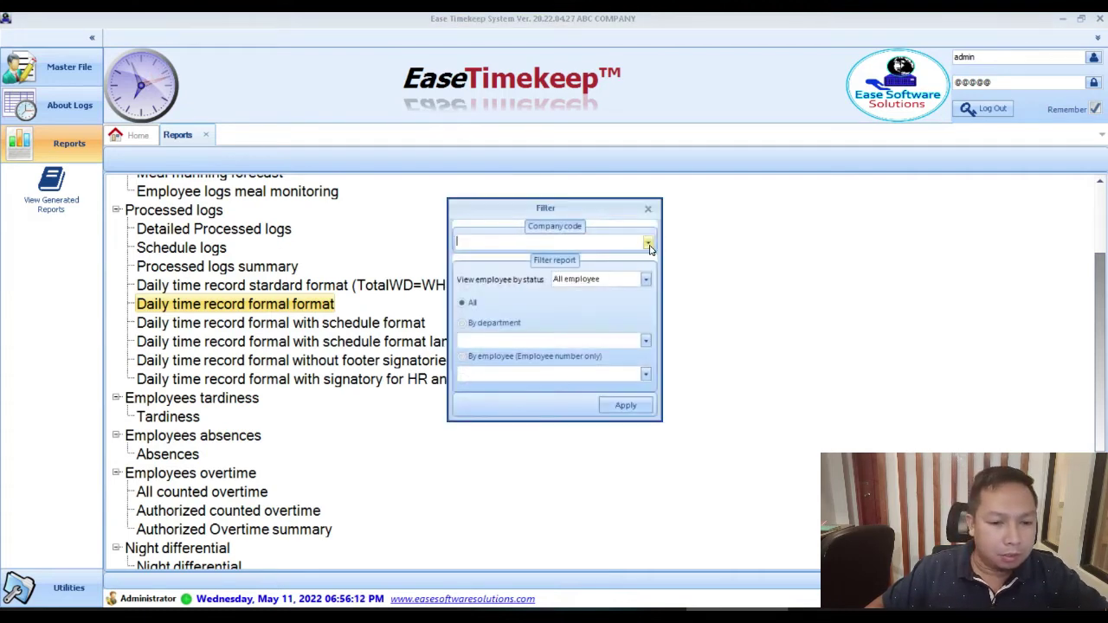
left_click(626, 404)
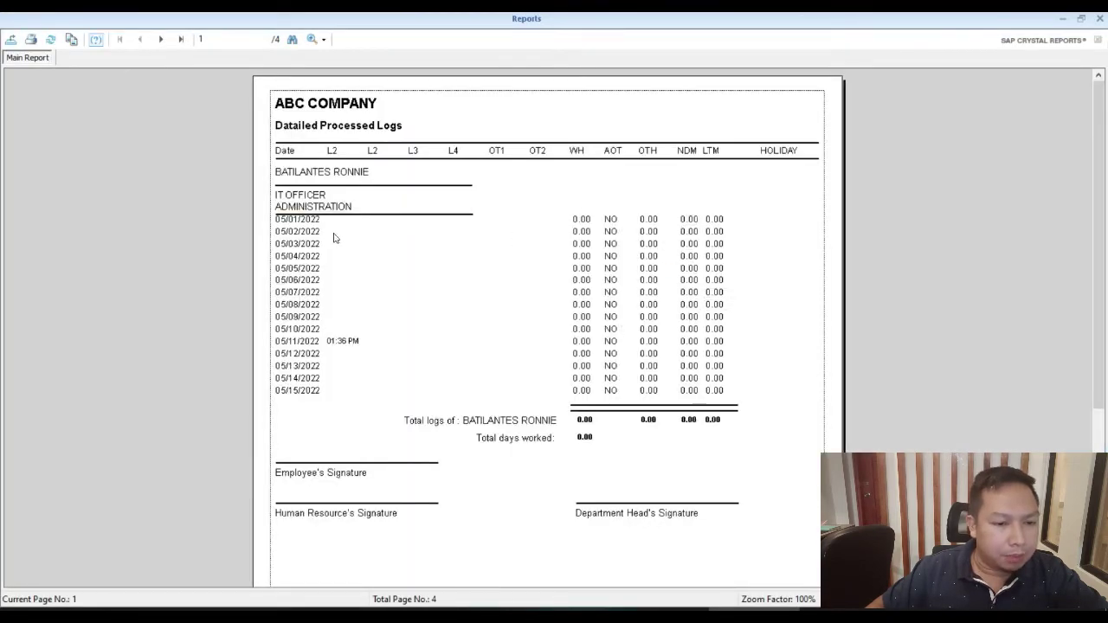
- Examine the 05/11/2022 log entry and the AOT, OTH, NDM and LTM columns in the processed logs report
left_click(340, 342)
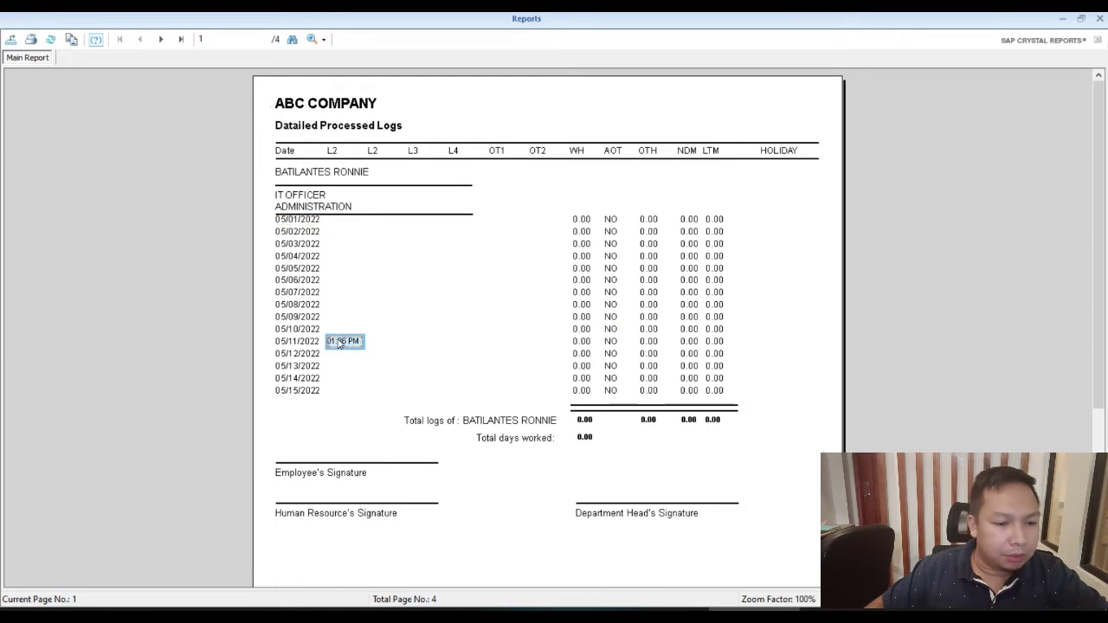
left_click(647, 223)
left_click(647, 281)
left_click(647, 319)
left_click(689, 341)
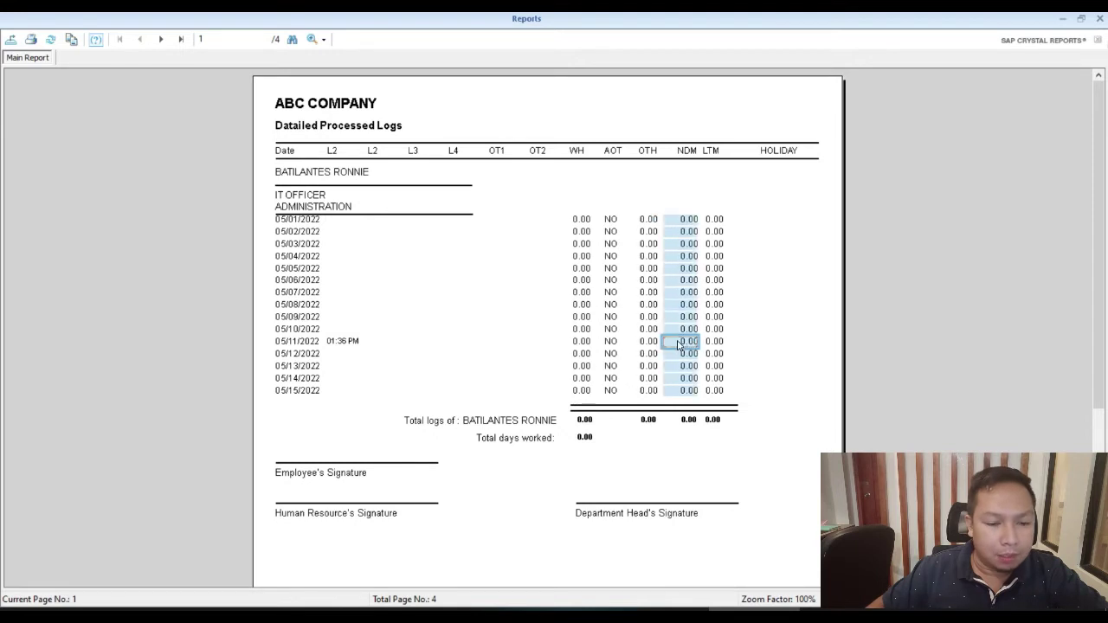
left_click(714, 341)
left_click(611, 329)
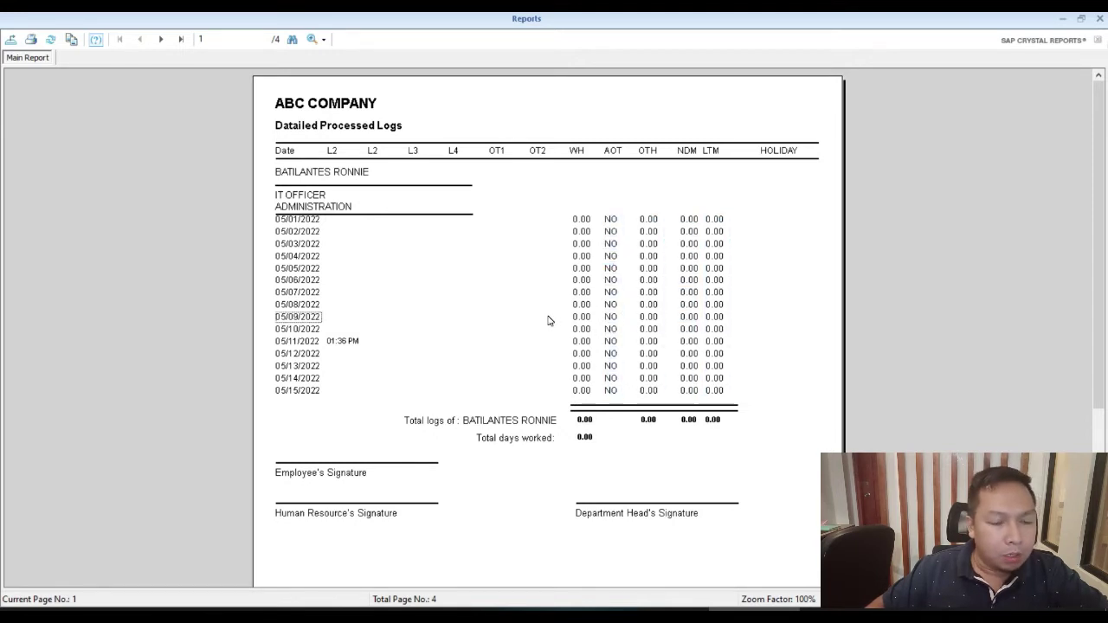
- Close the time record report and the reports list, and switch to Ease MasterPayroll with its payroll group window dismissed
key("alt+F4")
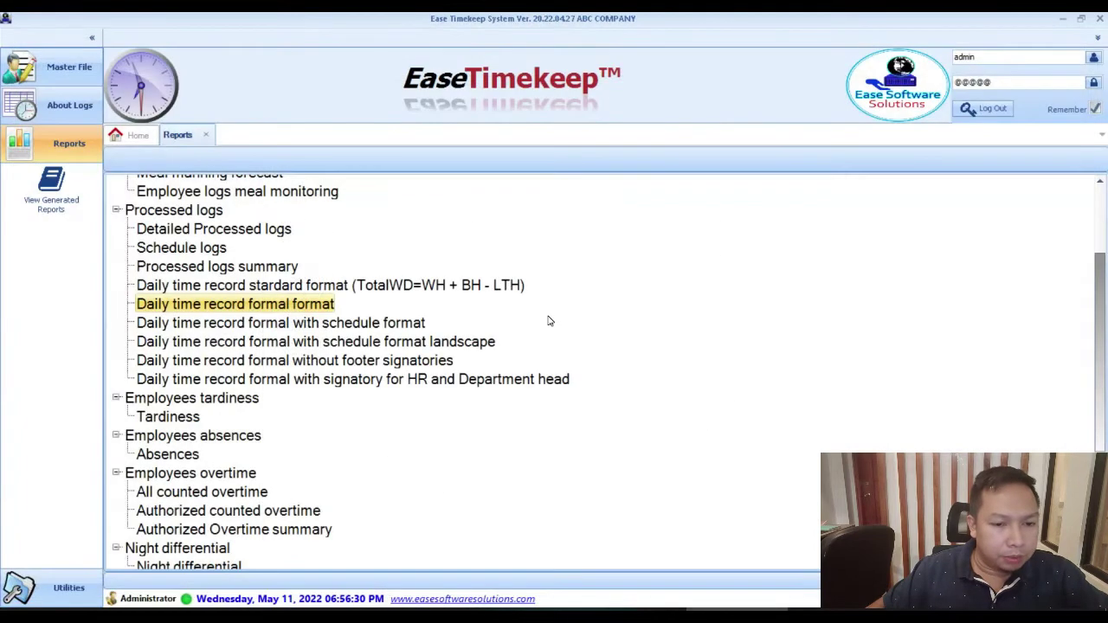
left_click(206, 135)
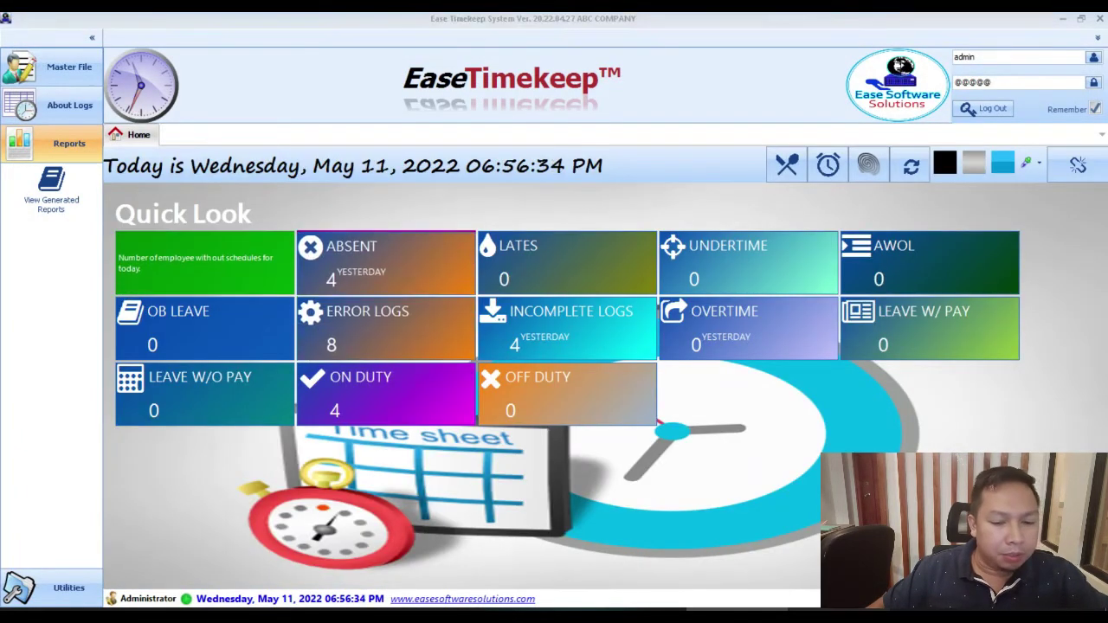
key("alt+Tab")
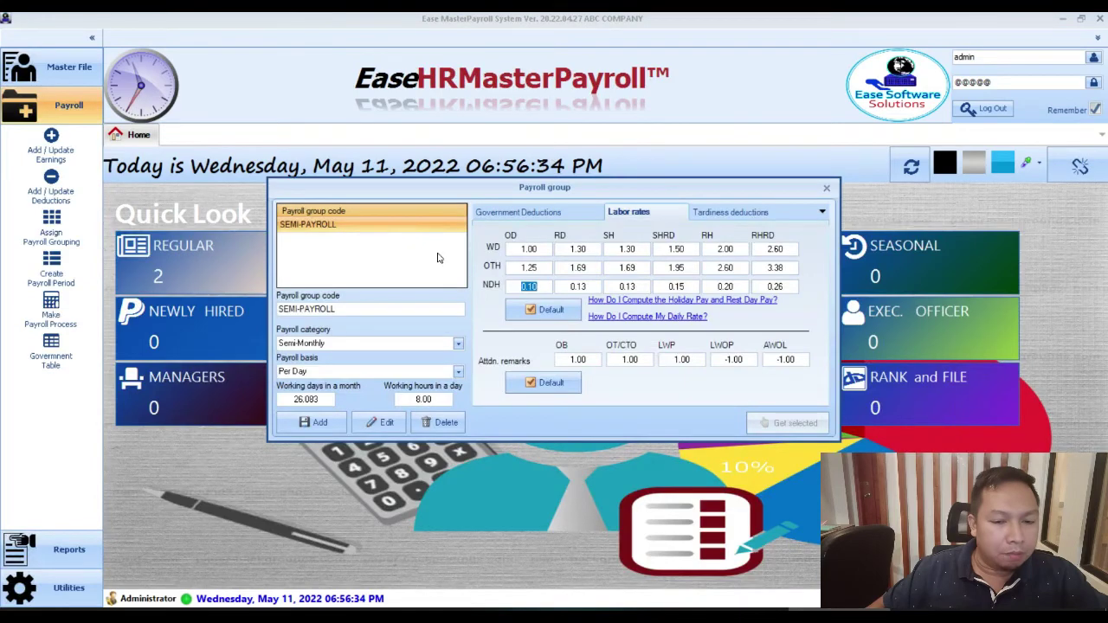
left_click(825, 189)
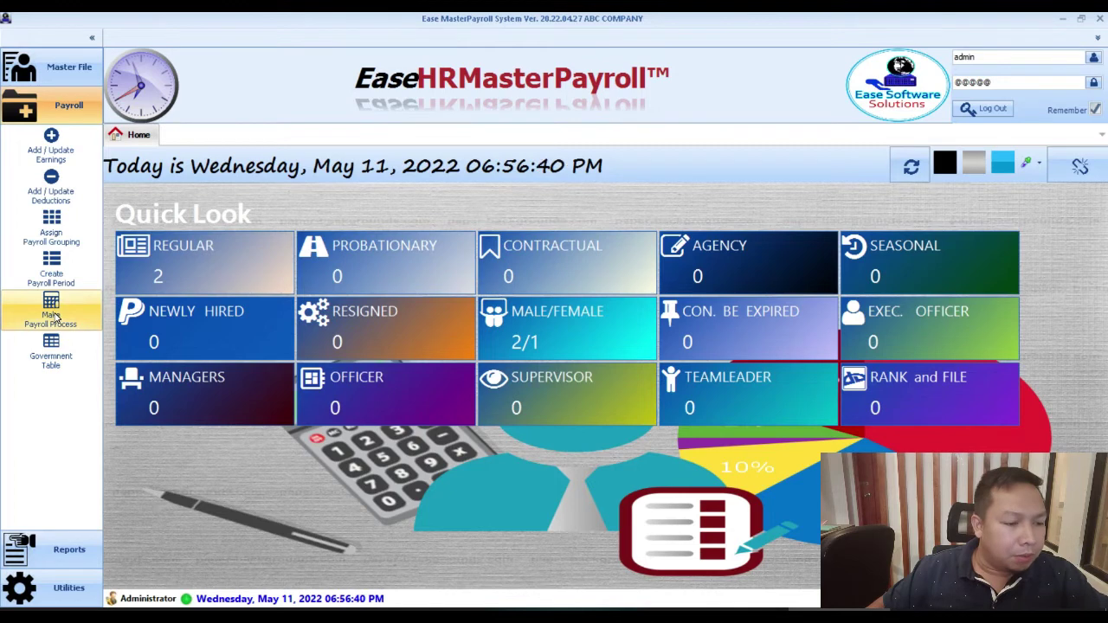
left_click(54, 317)
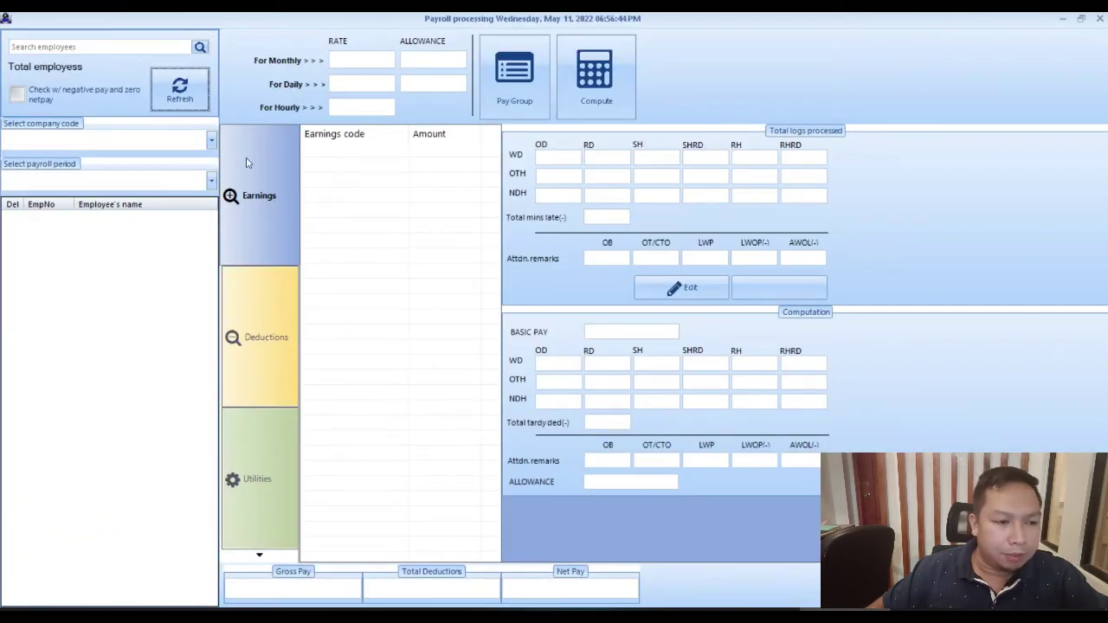
left_click(120, 140)
key("Escape")
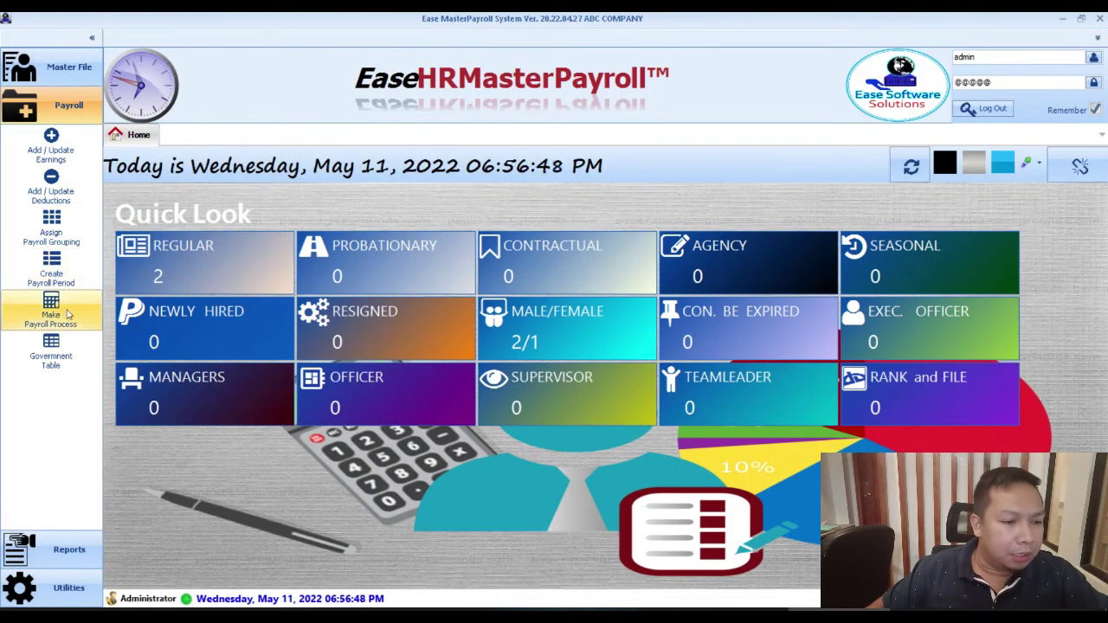
- Review the existing January 2022 and January 2021 payroll periods and close the payroll period window
left_click(51, 276)
left_click(372, 224)
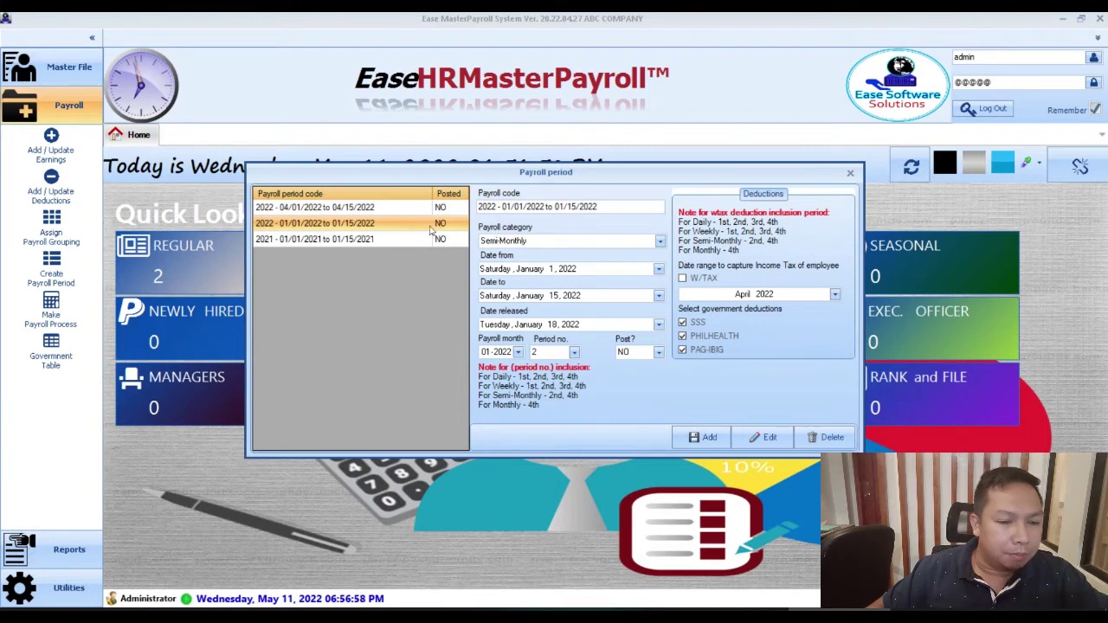
left_click(385, 239)
left_click(390, 223)
left_click(390, 242)
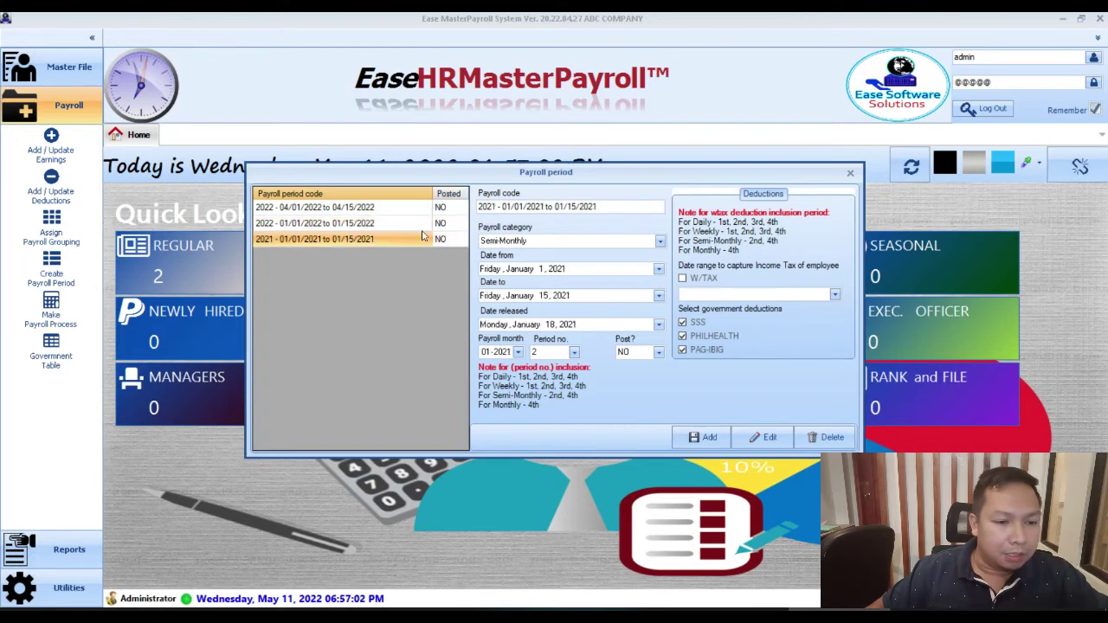
left_click(851, 174)
- Load payroll processing for company DMCI and period 2022 - 01/01/2022 to 01/15/2022, and select both listed employees
left_click(54, 310)
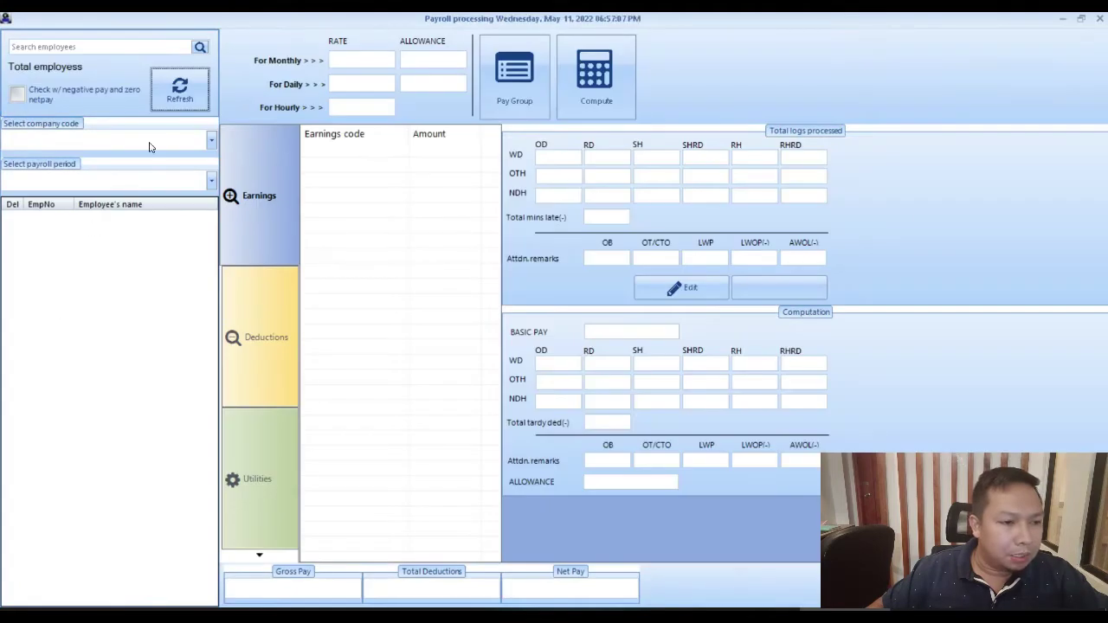
left_click(149, 144)
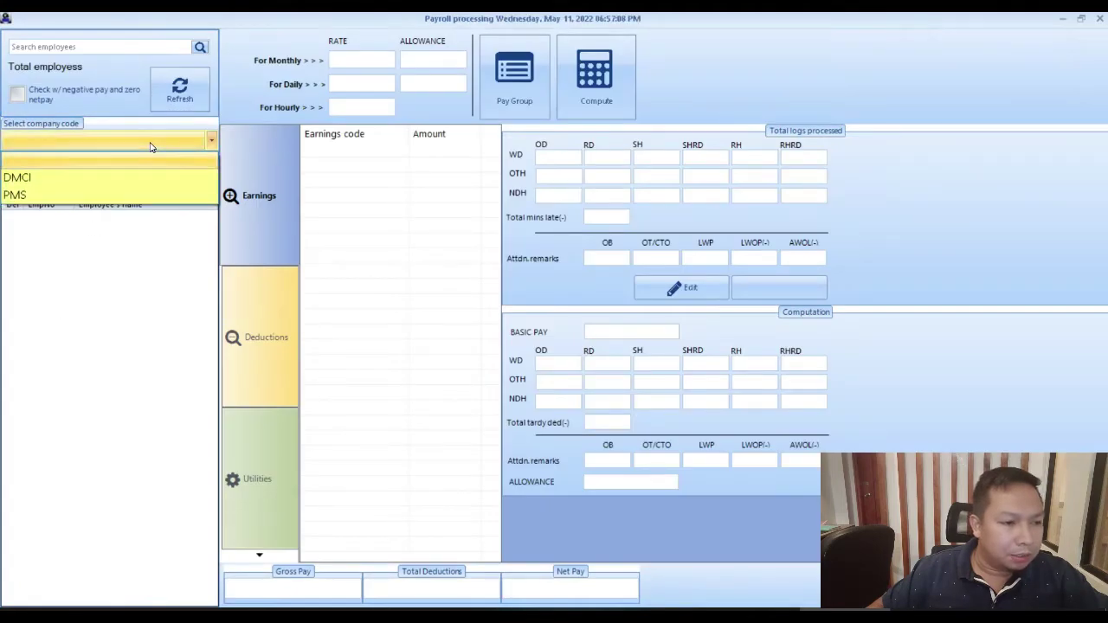
left_click(69, 185)
left_click(68, 181)
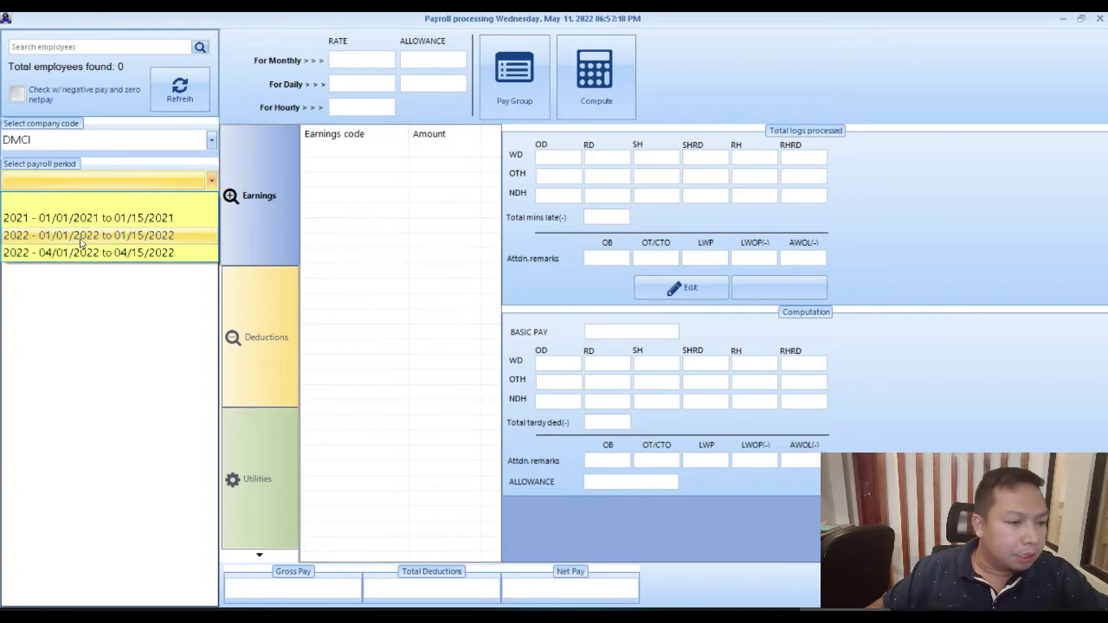
left_click(84, 241)
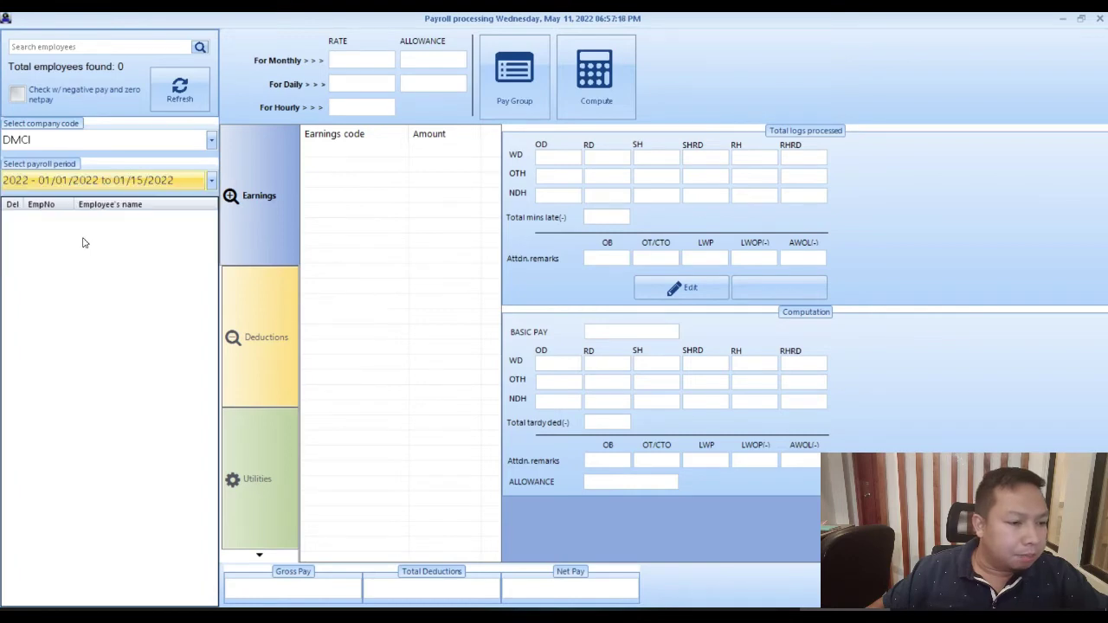
left_click(180, 87)
left_click(159, 235, "shift")
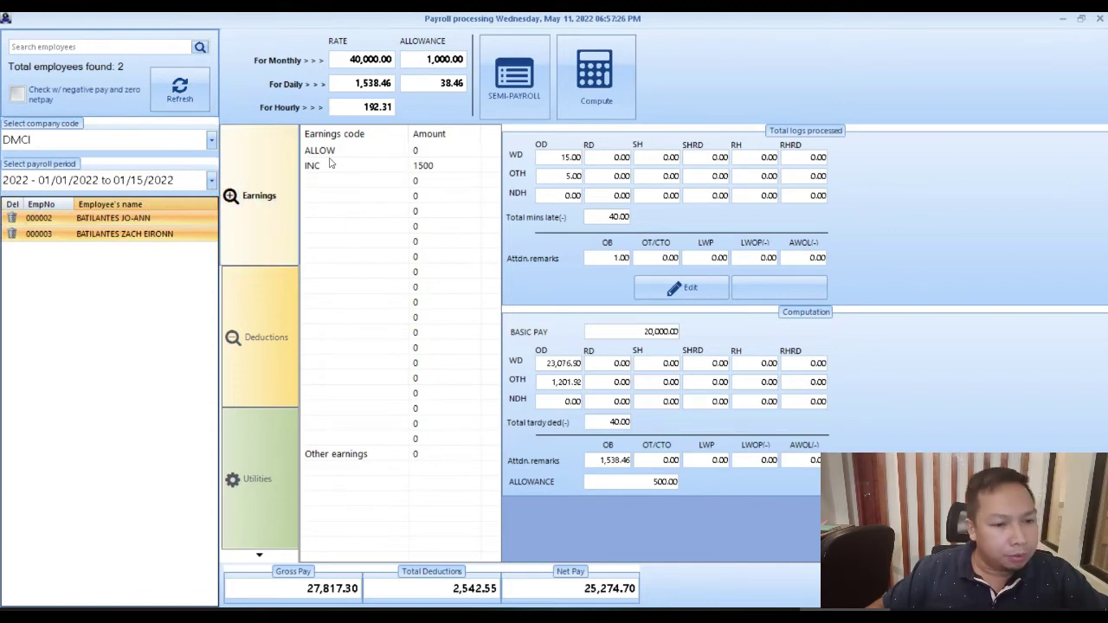
- Examine the employee's earnings codes, allowance and the monthly, daily and hourly rates
left_click(372, 167)
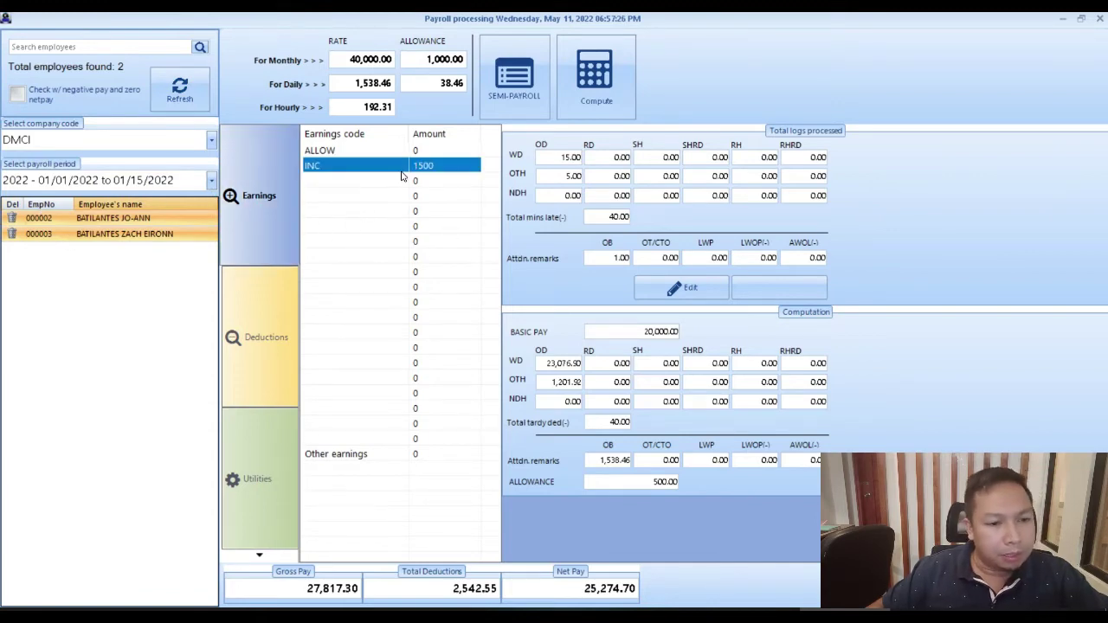
left_click(253, 198)
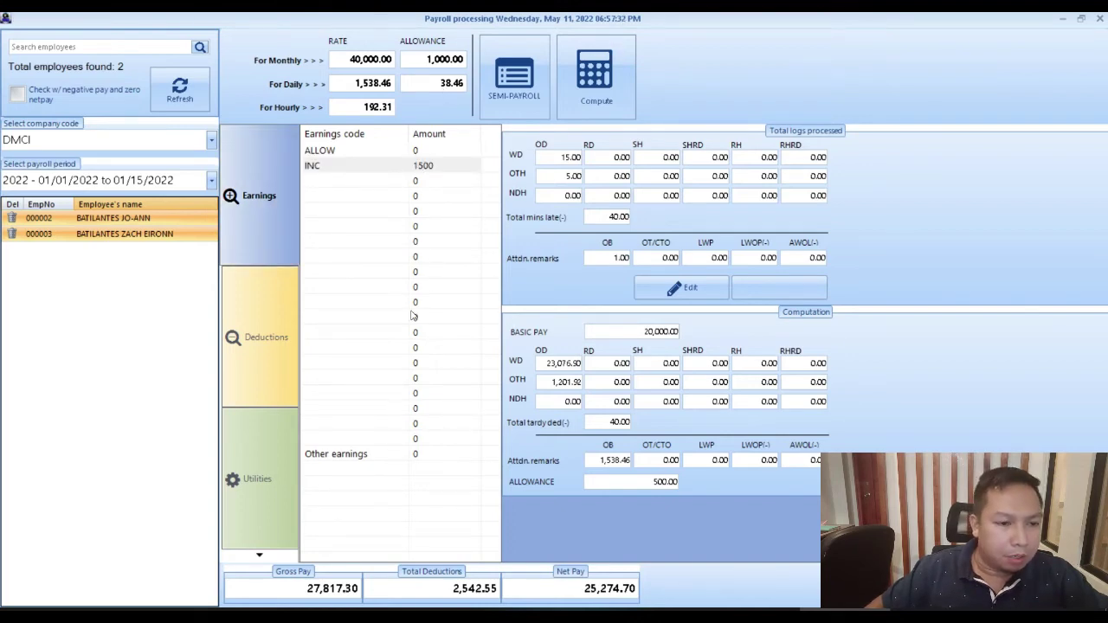
left_click(402, 199)
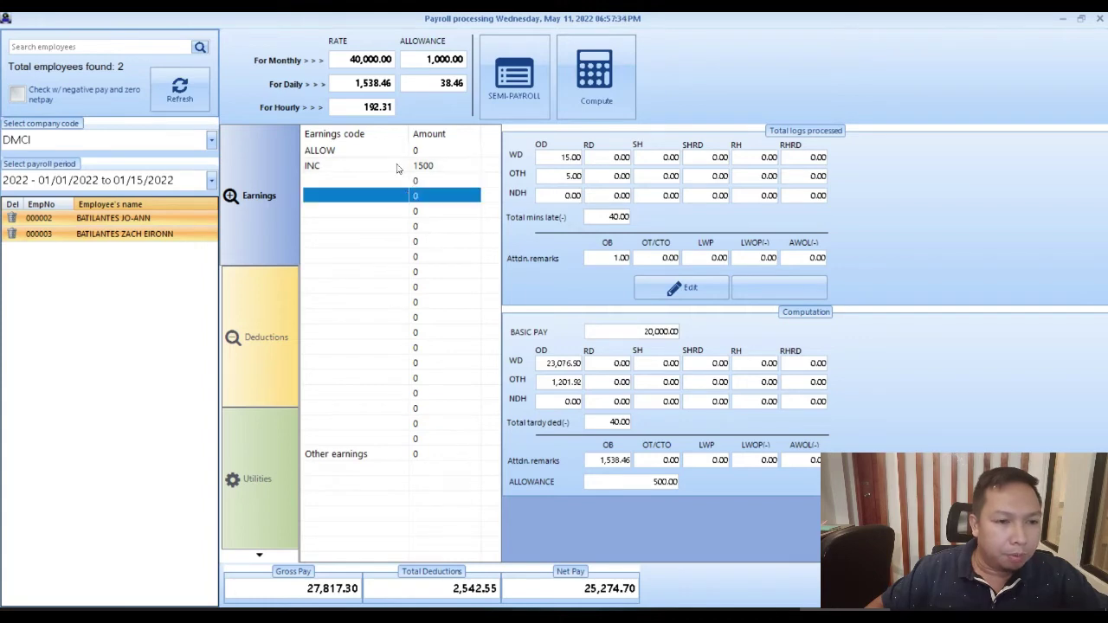
left_click(360, 59)
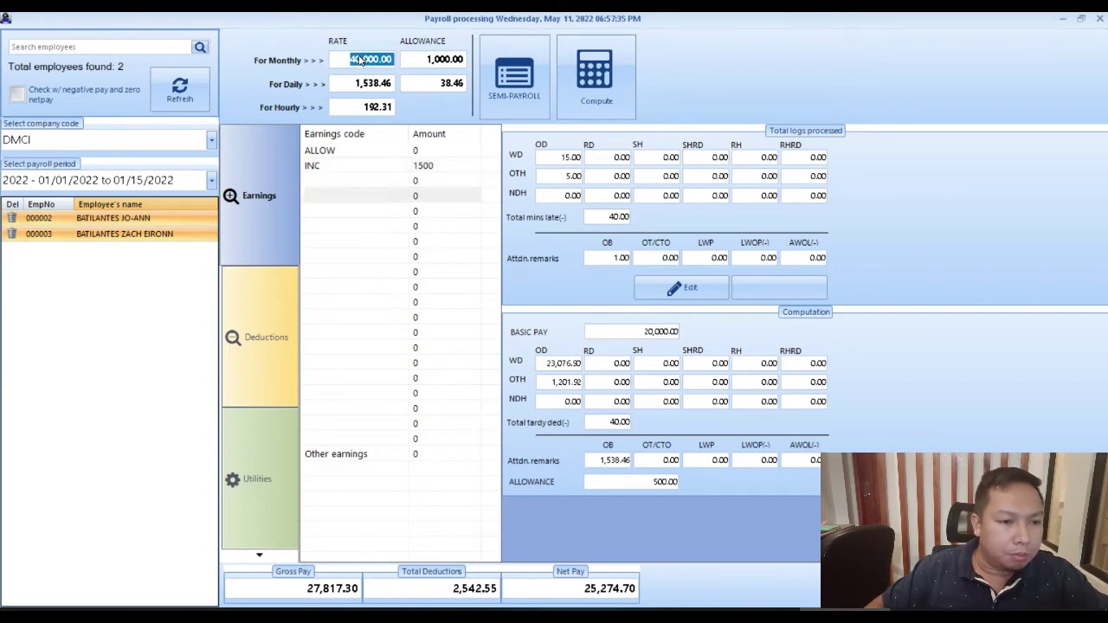
left_click(426, 66)
left_click(357, 84)
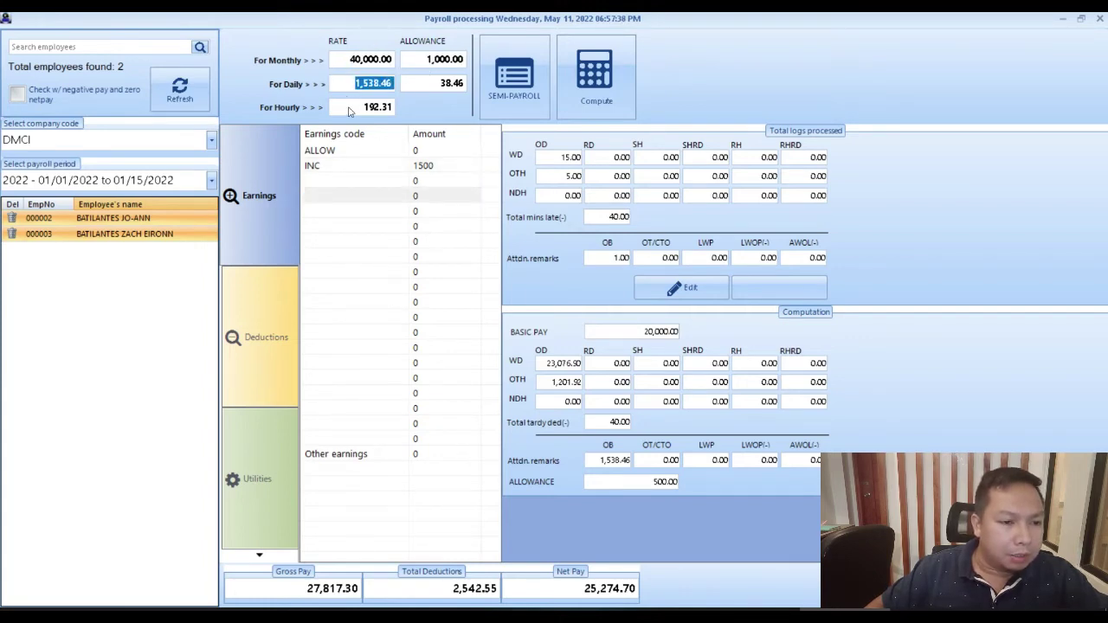
left_click(349, 108)
left_click(383, 165)
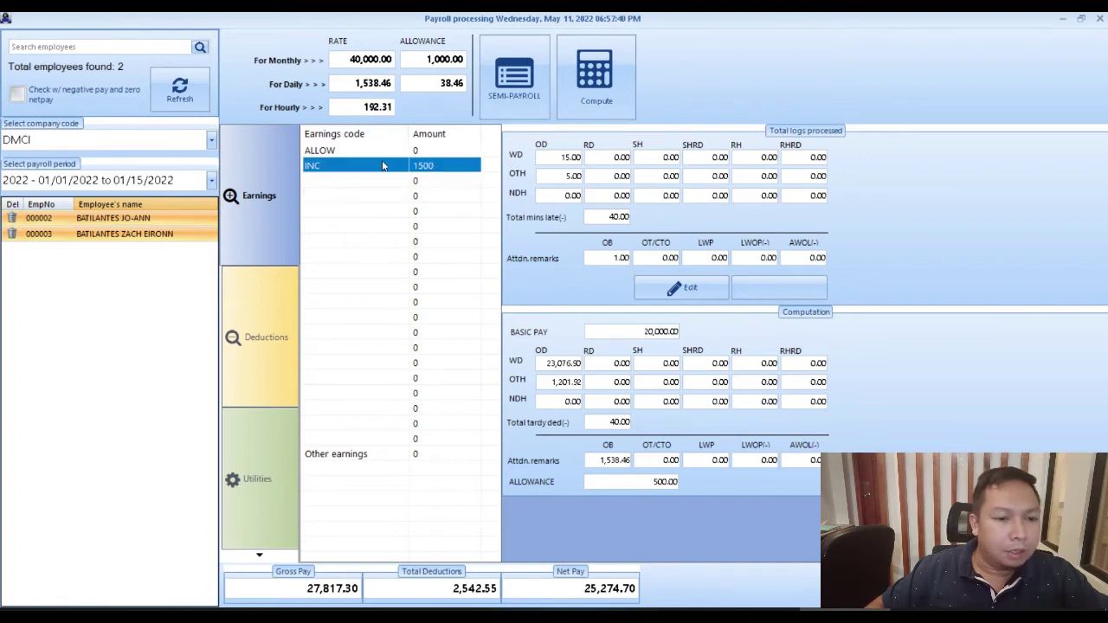
- Examine the ordinary-day WD and OTH values and the rest-day WD value in the total logs processed
left_click(554, 159)
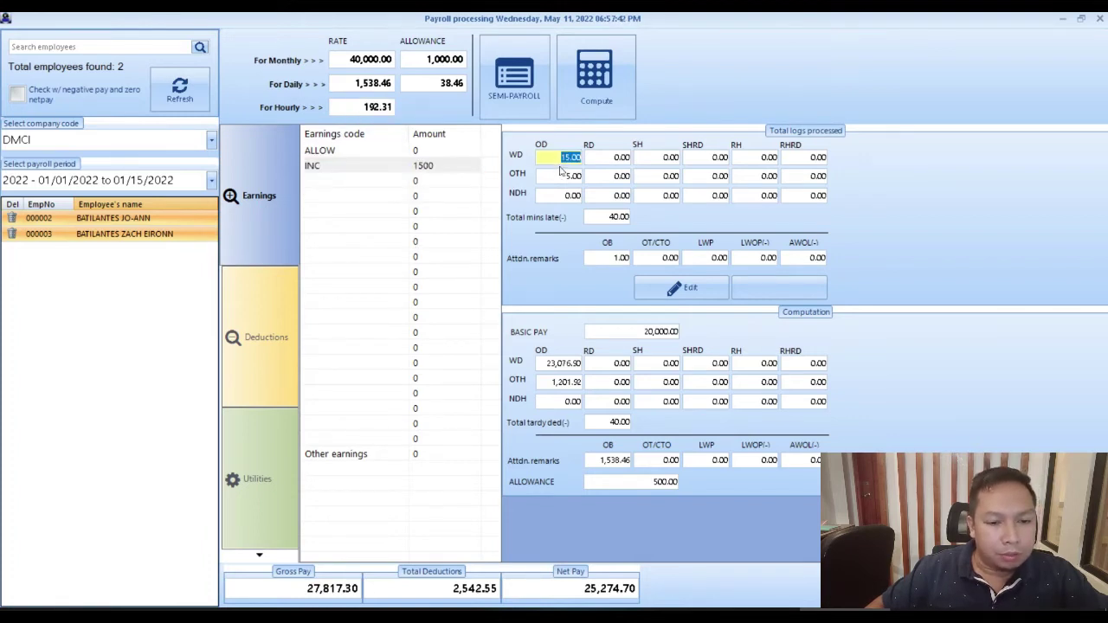
left_click(611, 161)
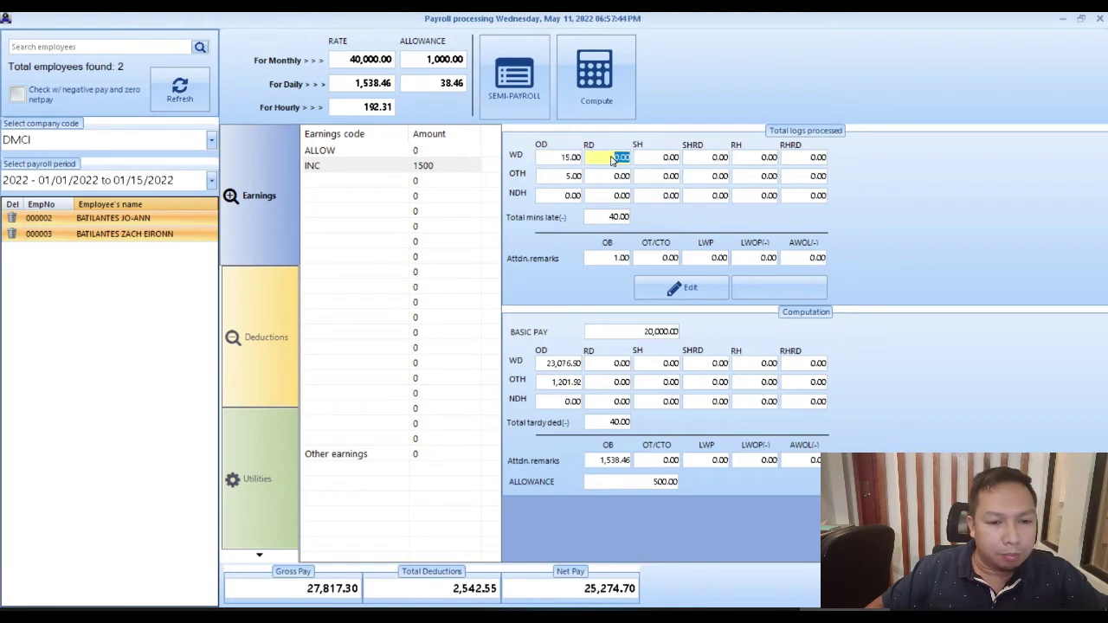
left_click(551, 161)
left_click(559, 179)
left_click(570, 160)
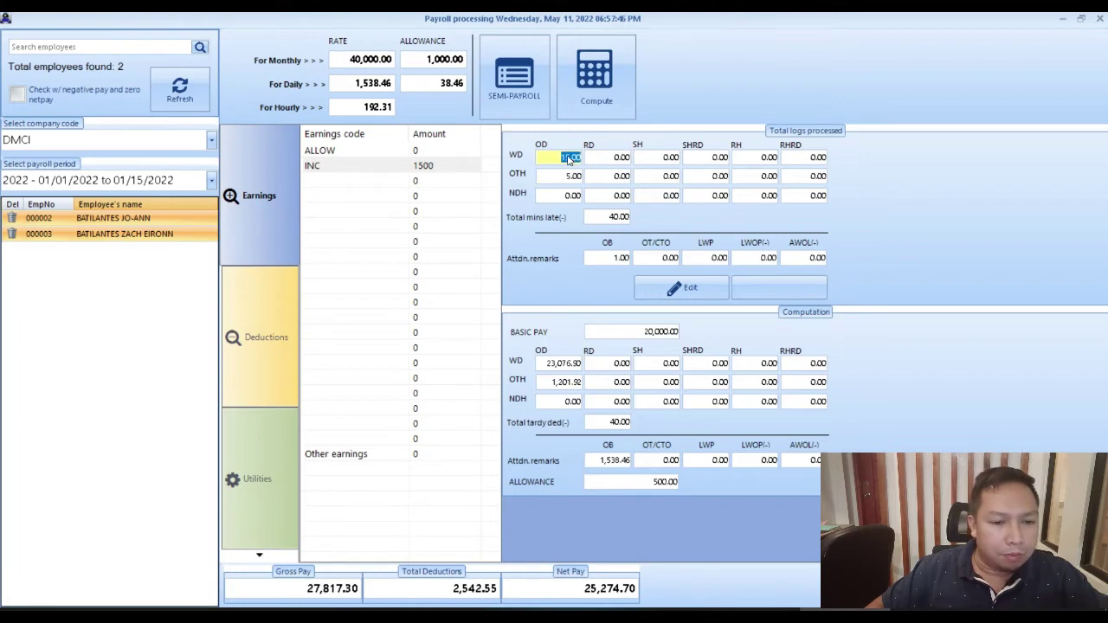
left_click(564, 176)
left_click(564, 161)
left_click(565, 179)
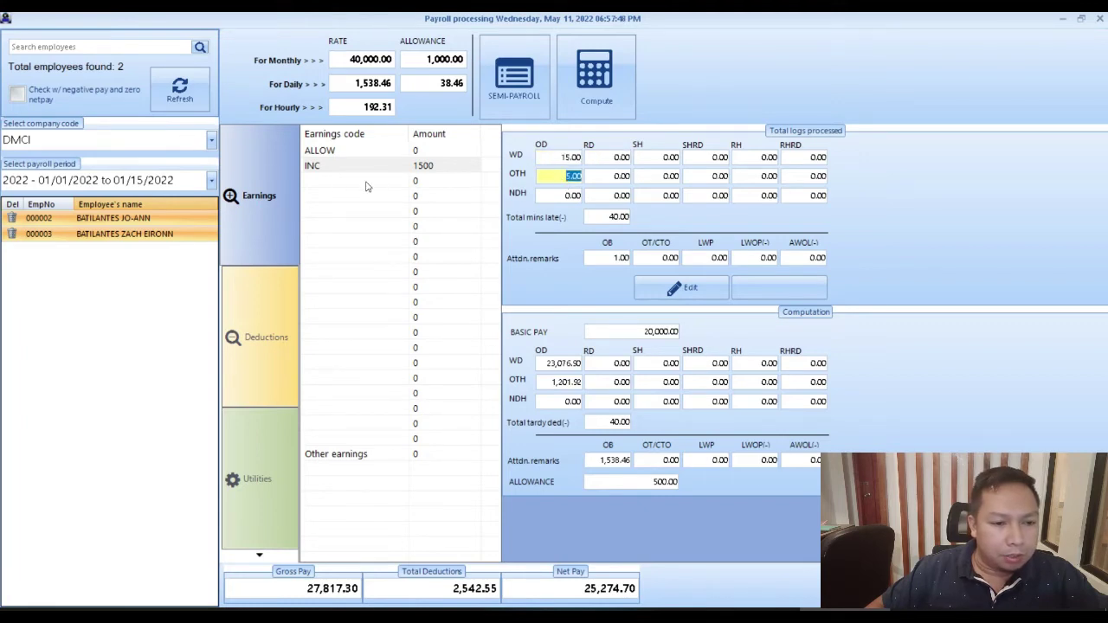
- Set the employee's ordinary-day OTH to 6 in the total logs processed, update the logs, and recompute the DMCI payroll for 01/01/2022 to 01/15/2022
left_click(560, 161)
left_click(566, 180)
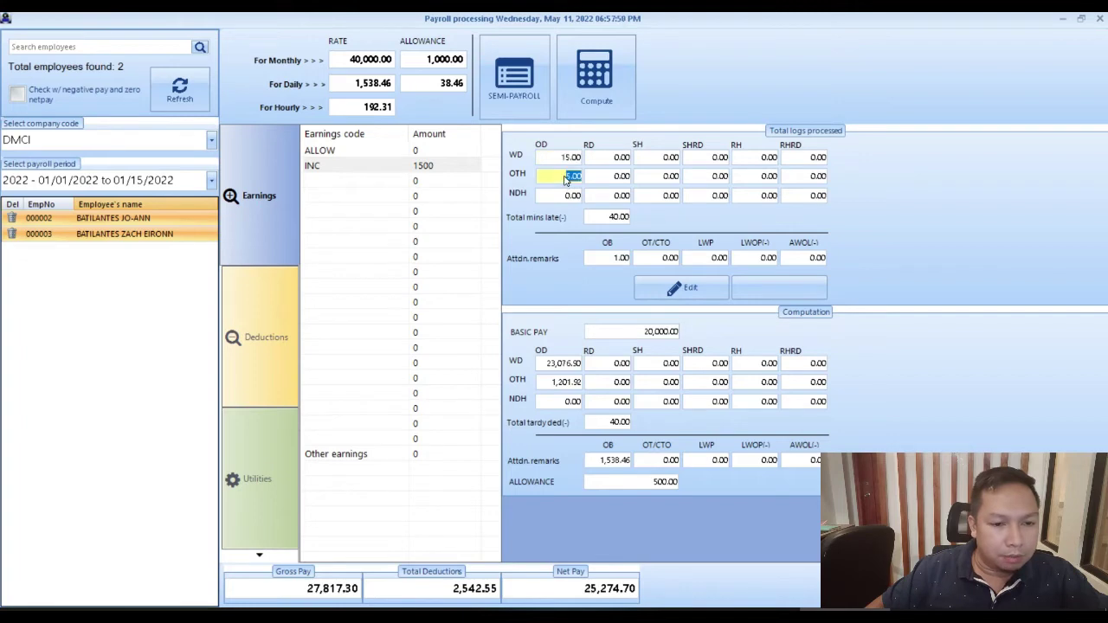
left_click(691, 289)
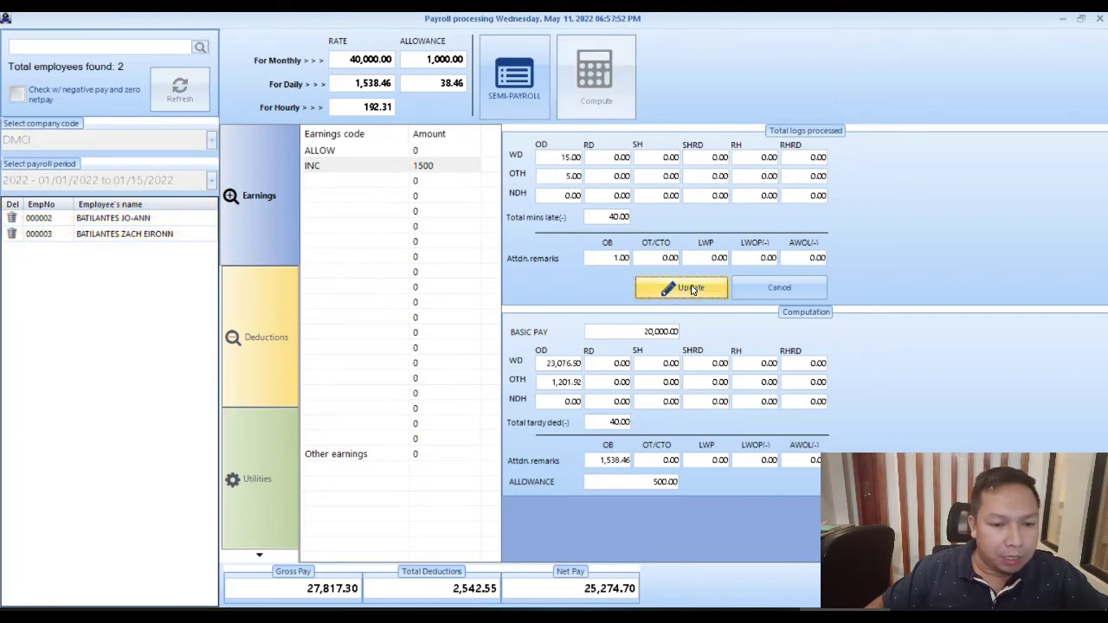
left_click(553, 182)
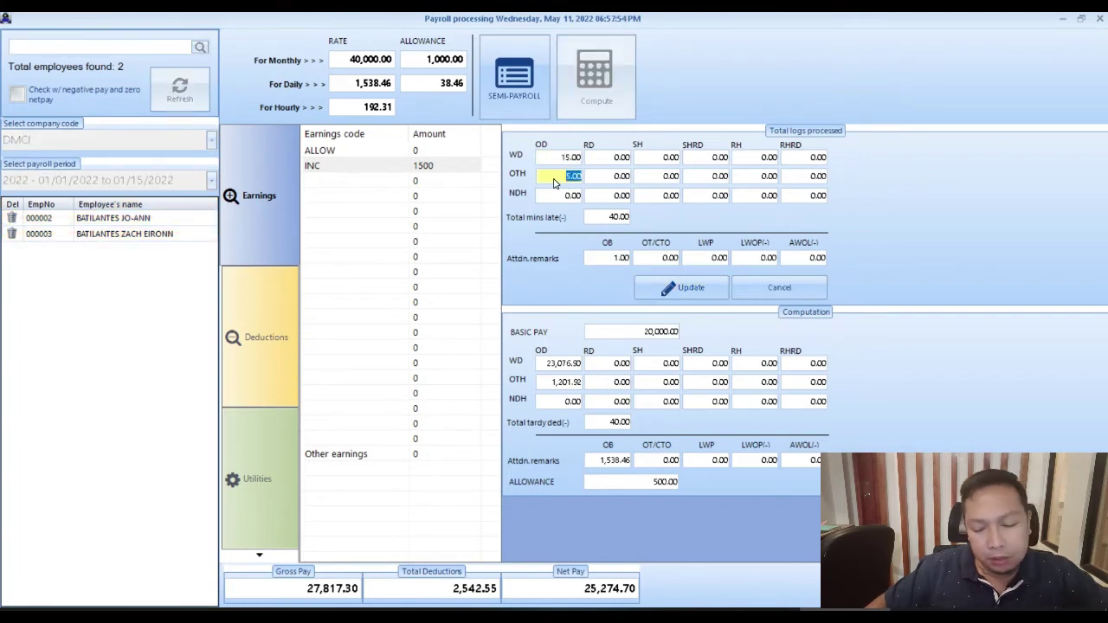
type("6")
left_click(684, 287)
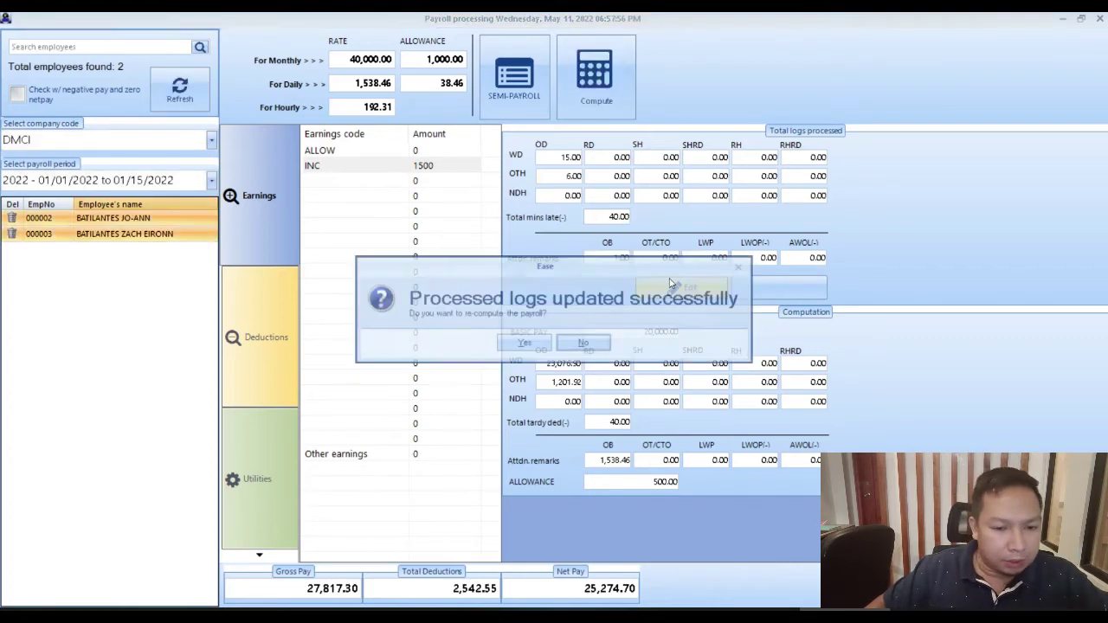
left_click(524, 342)
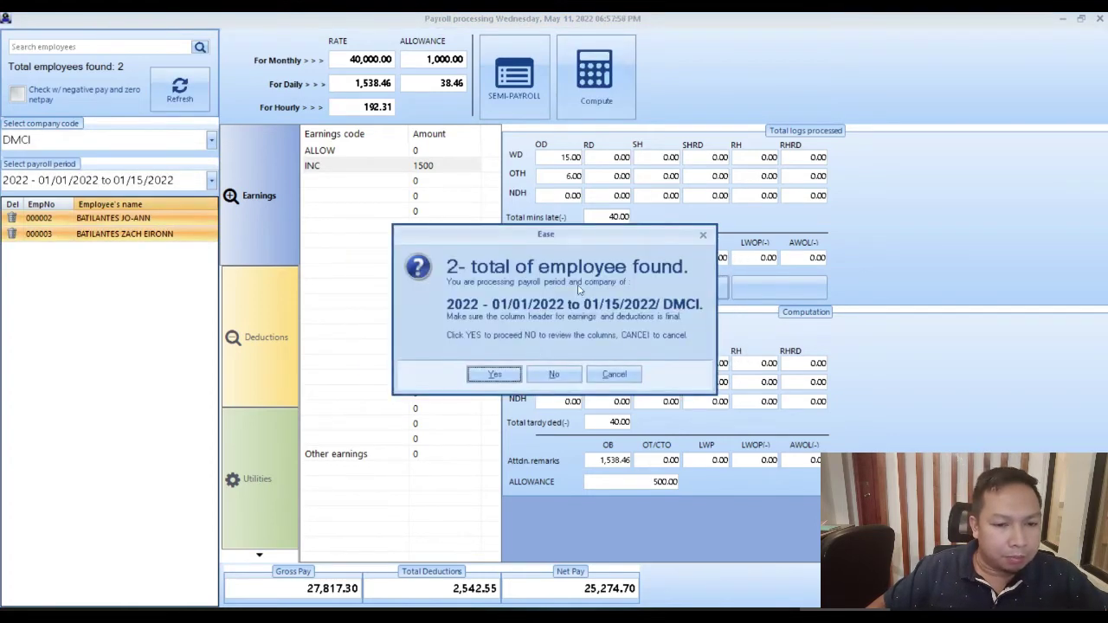
left_click(510, 380)
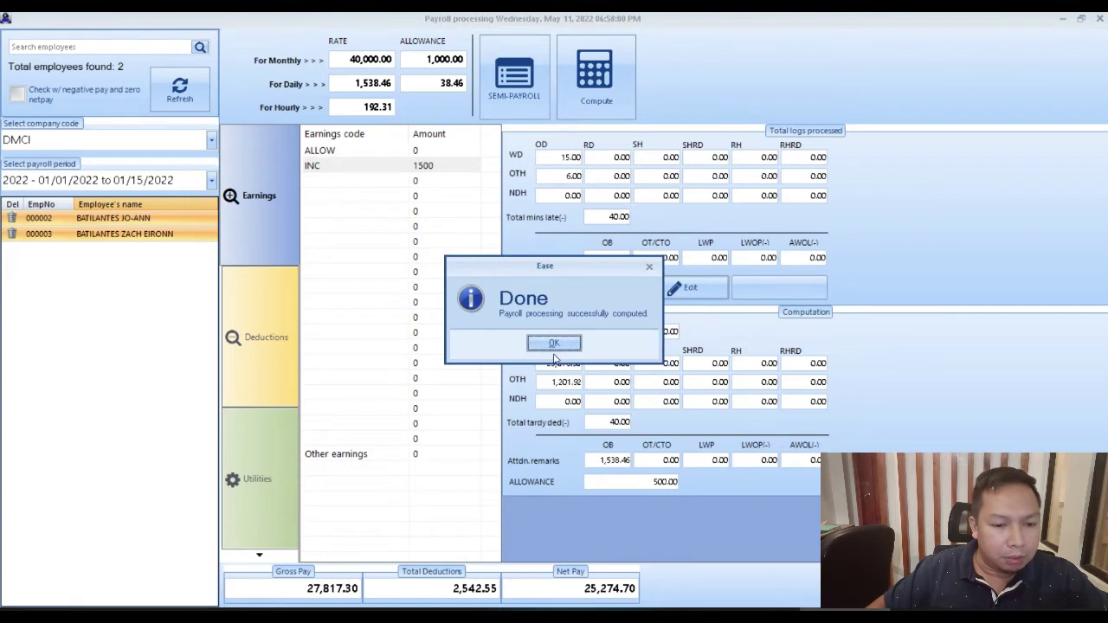
left_click(553, 344)
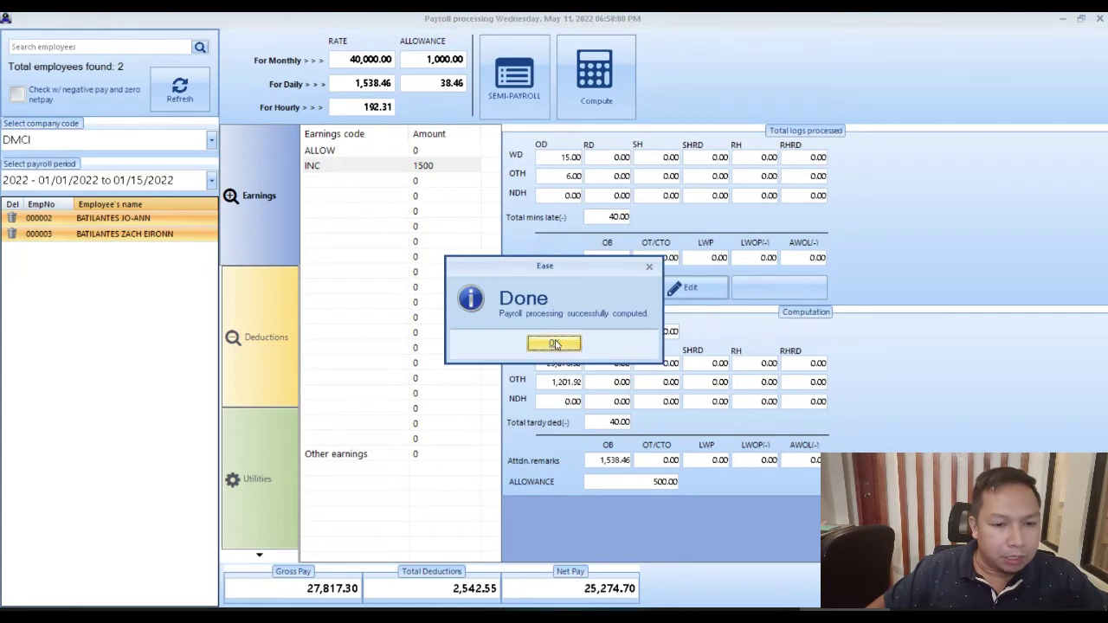
left_click(558, 386)
- Set the employee's ordinary-day WD to 14 in the total logs processed, update the logs, and recompute the payroll
left_click(559, 160)
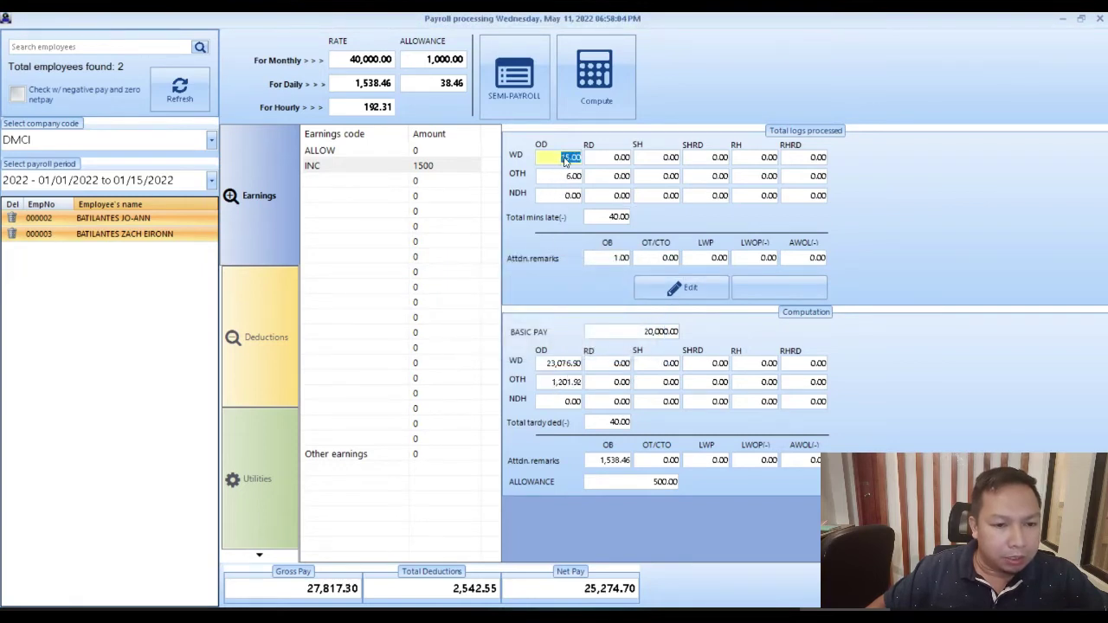
left_click(683, 287)
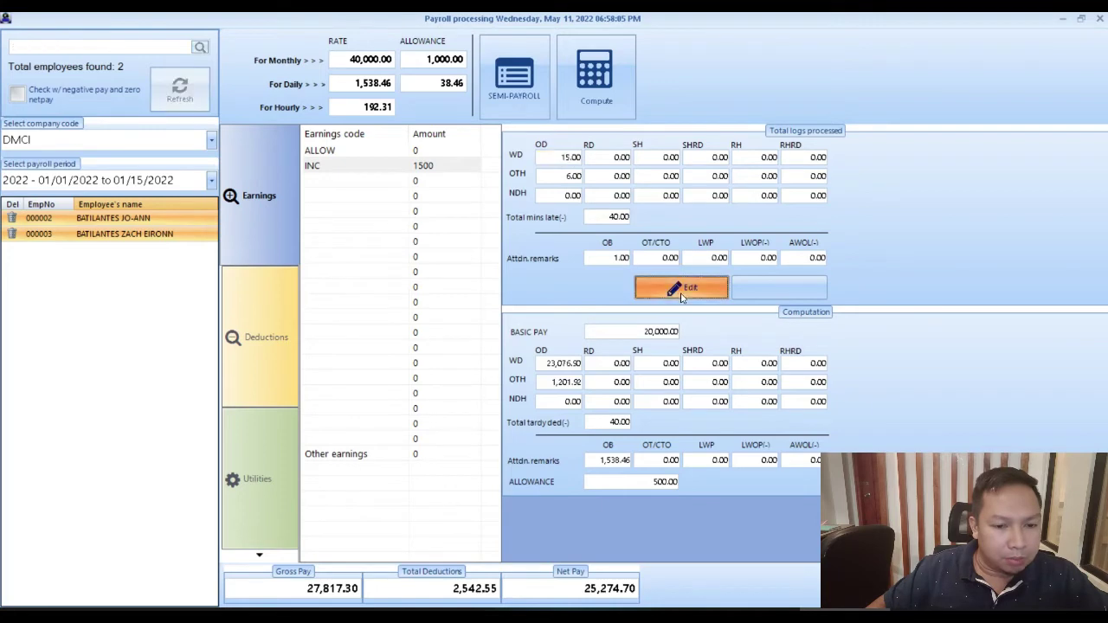
left_click(554, 159)
type("14")
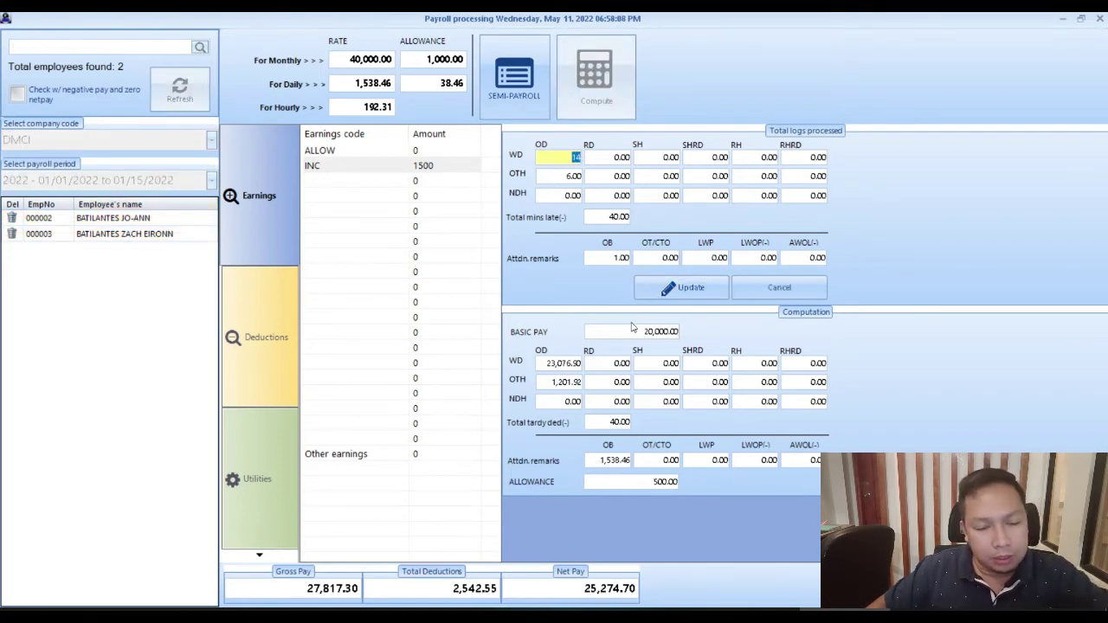
left_click(664, 286)
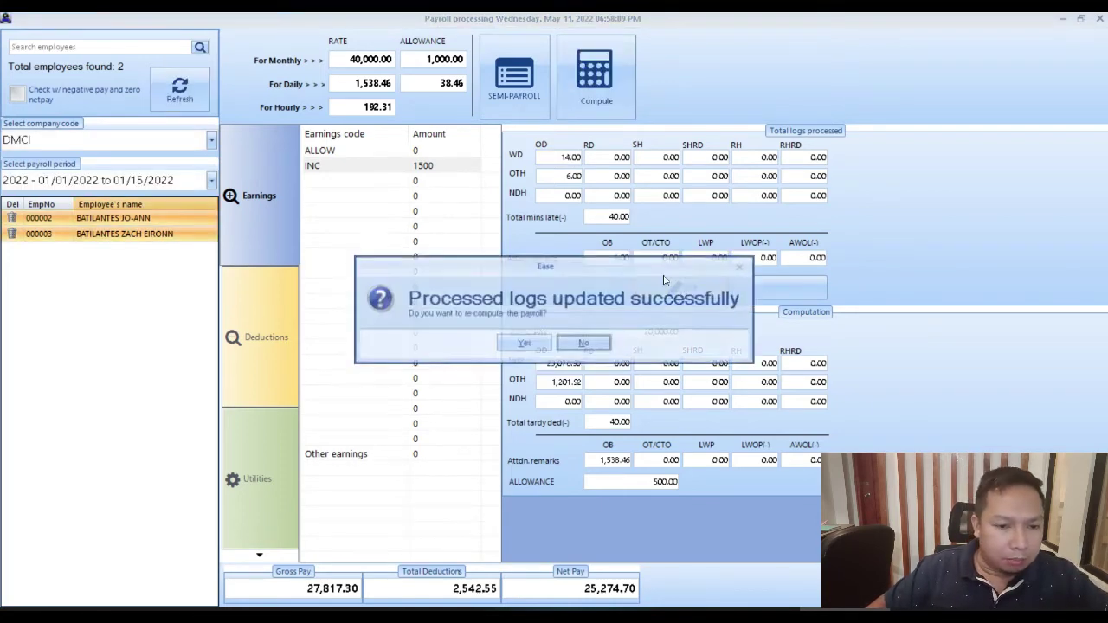
left_click(522, 342)
left_click_drag(556, 235, 816, 194)
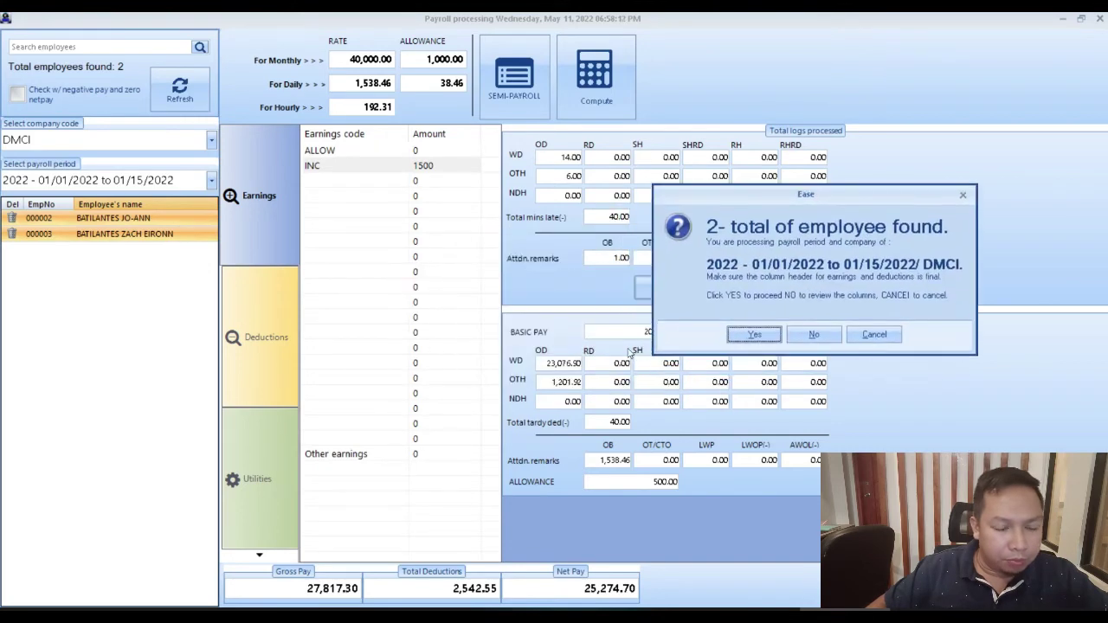
left_click(754, 335)
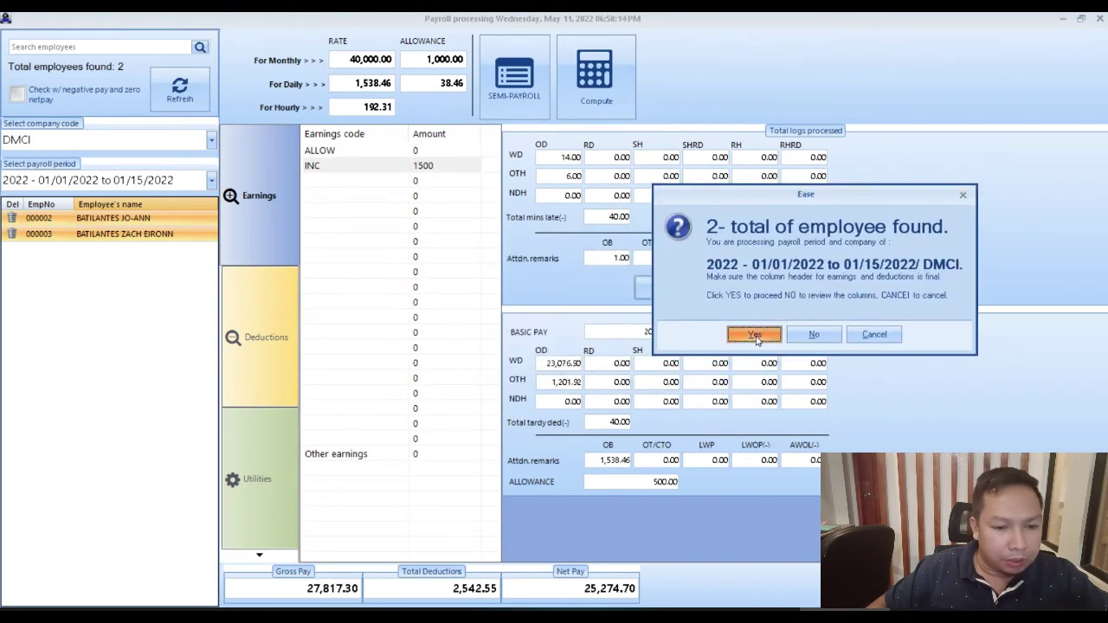
left_click(558, 348)
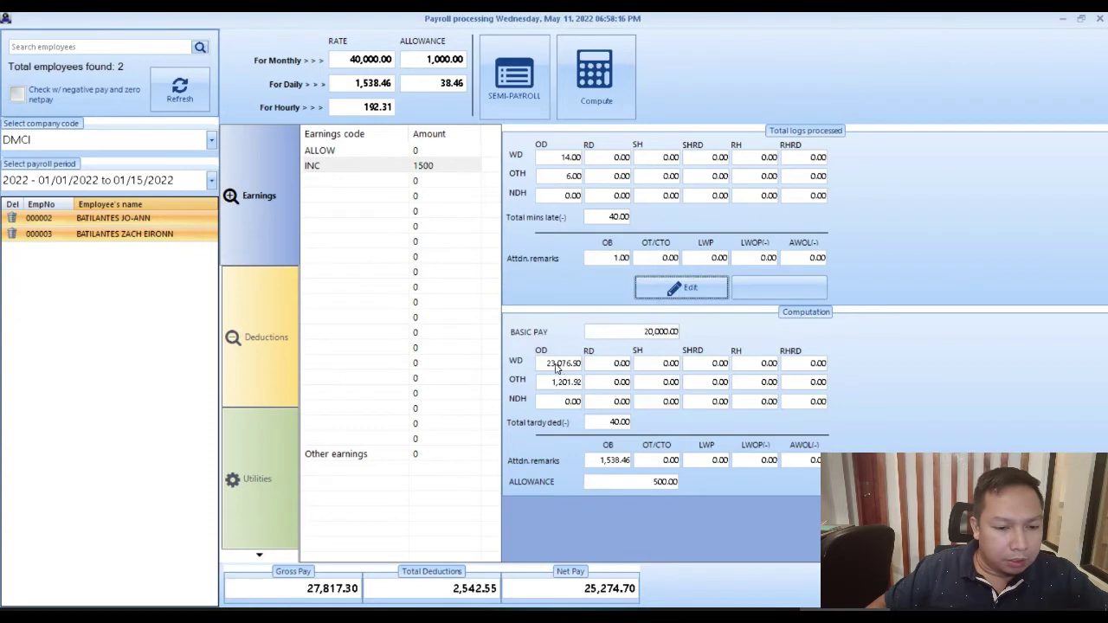
- Reload the first listed employee's record and check the computed ordinary-day WD pay against the processed WD value
double_click(558, 364)
left_click(571, 159)
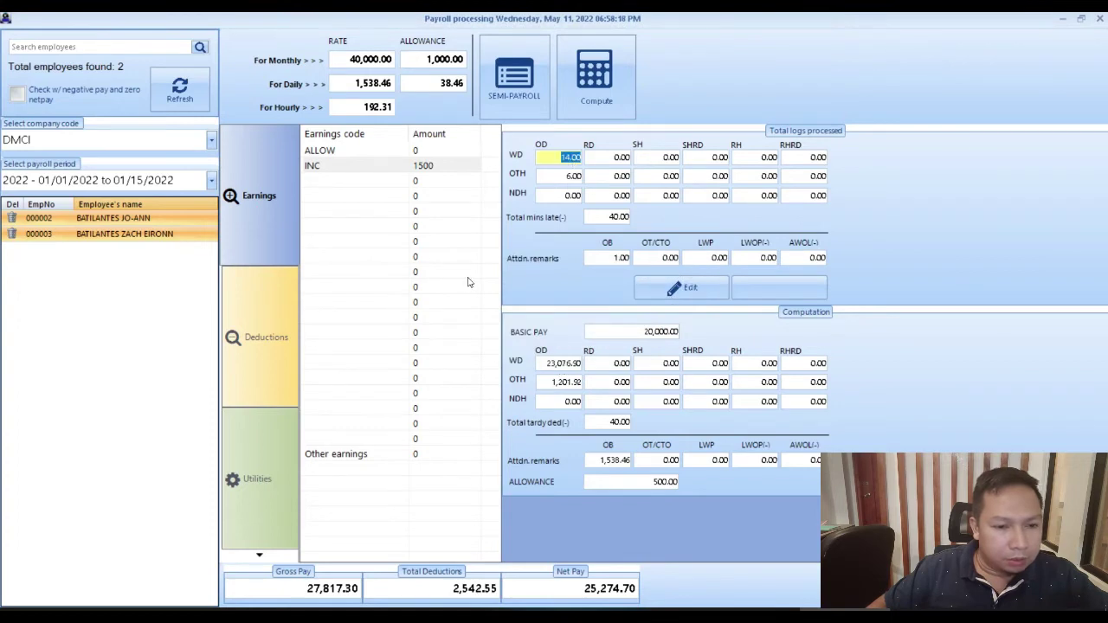
left_click(145, 220)
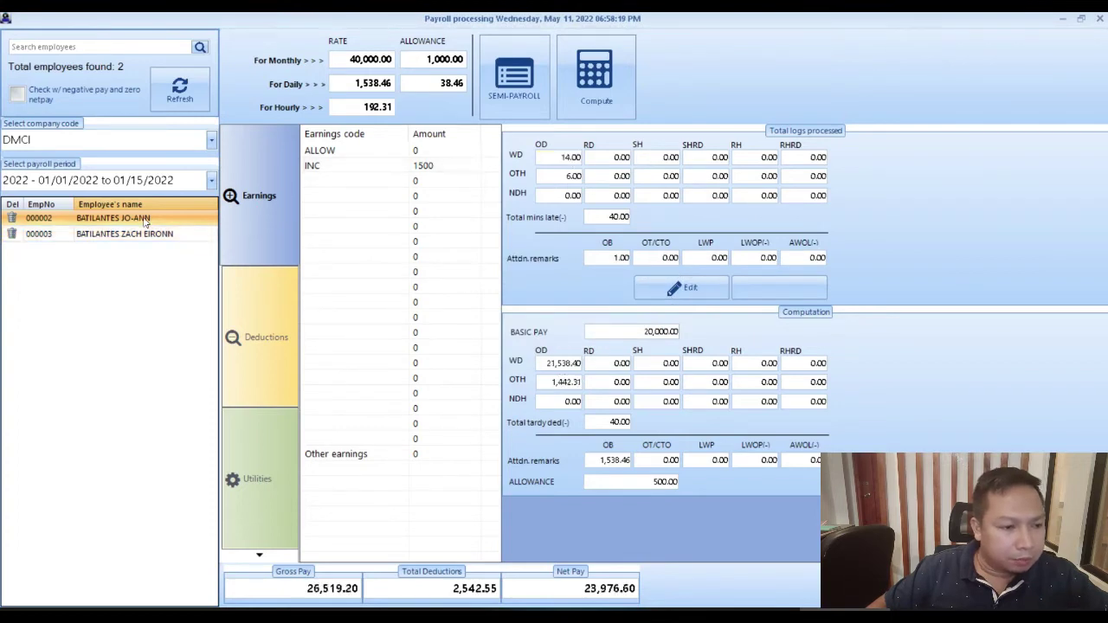
double_click(563, 367)
- Set the employee's ordinary-day WD to 15, update the logs, recompute the payroll, and reload the first listed employee's record
left_click(657, 288)
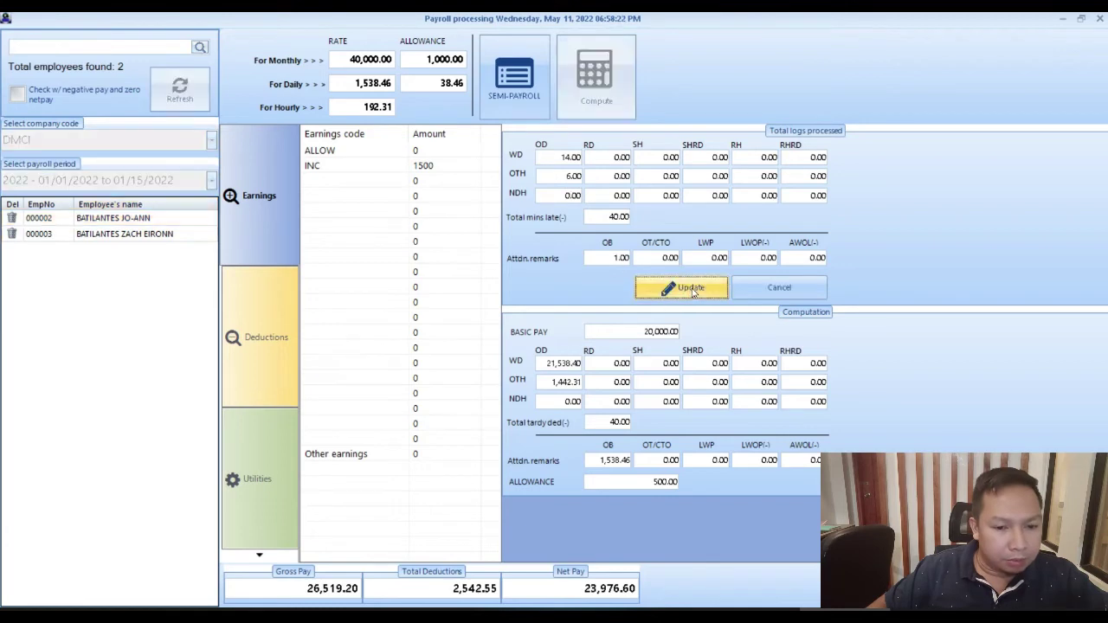
left_click(569, 159)
type("15")
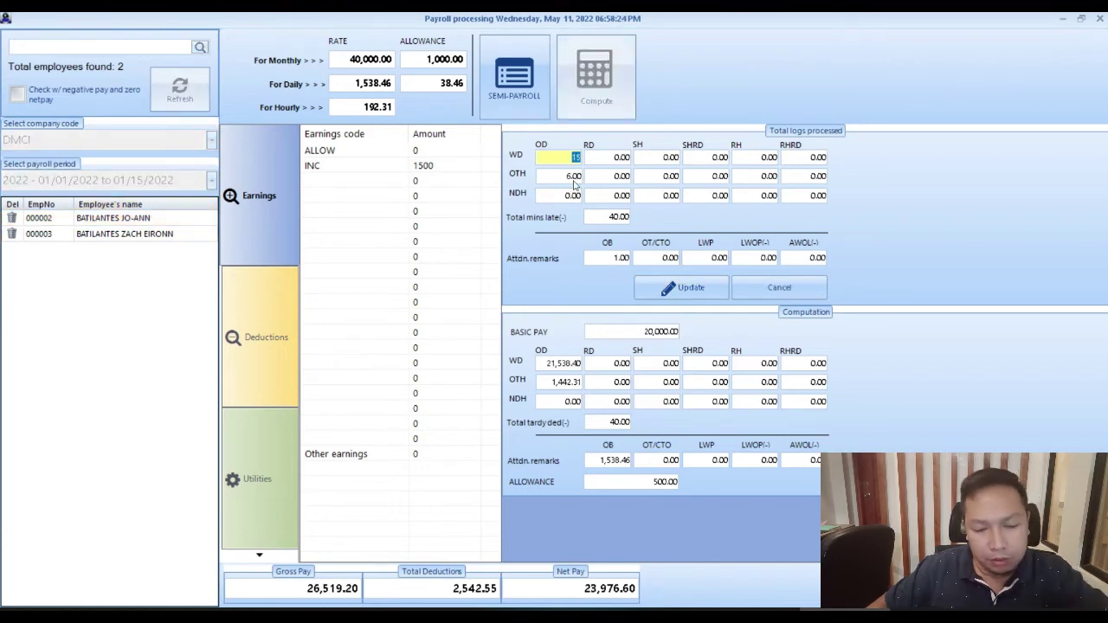
left_click(690, 290)
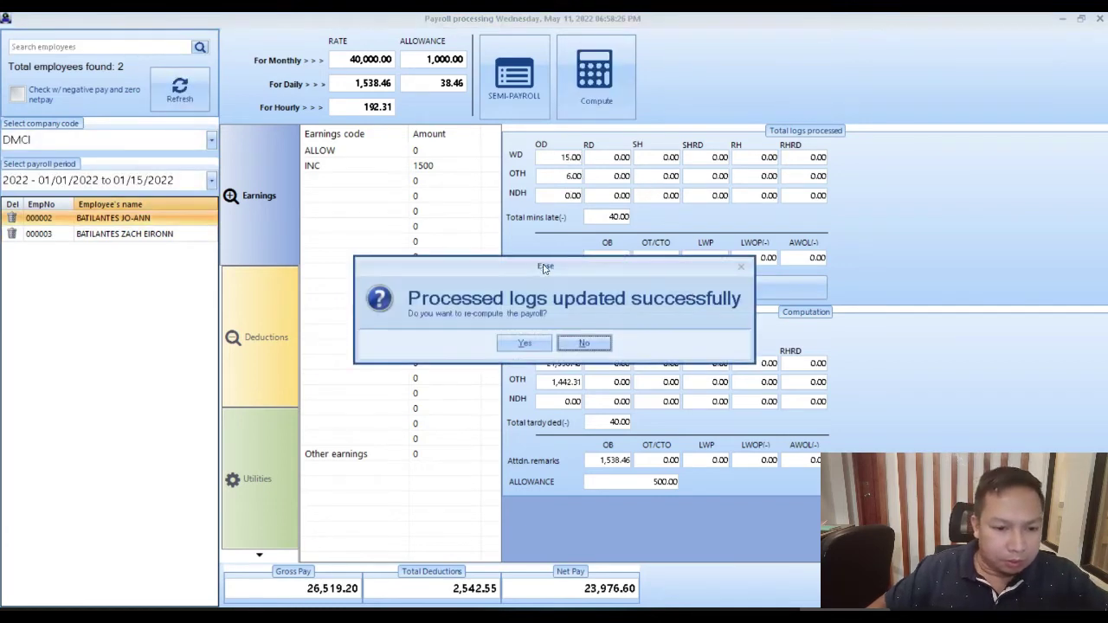
left_click_drag(536, 270, 796, 188)
left_click(786, 275)
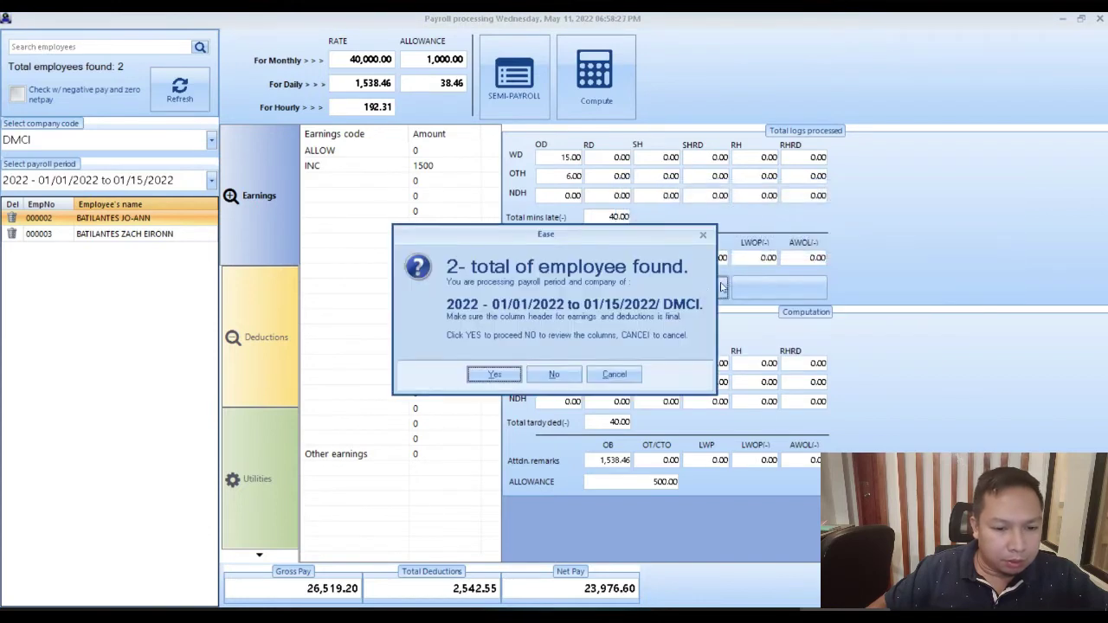
left_click(497, 374)
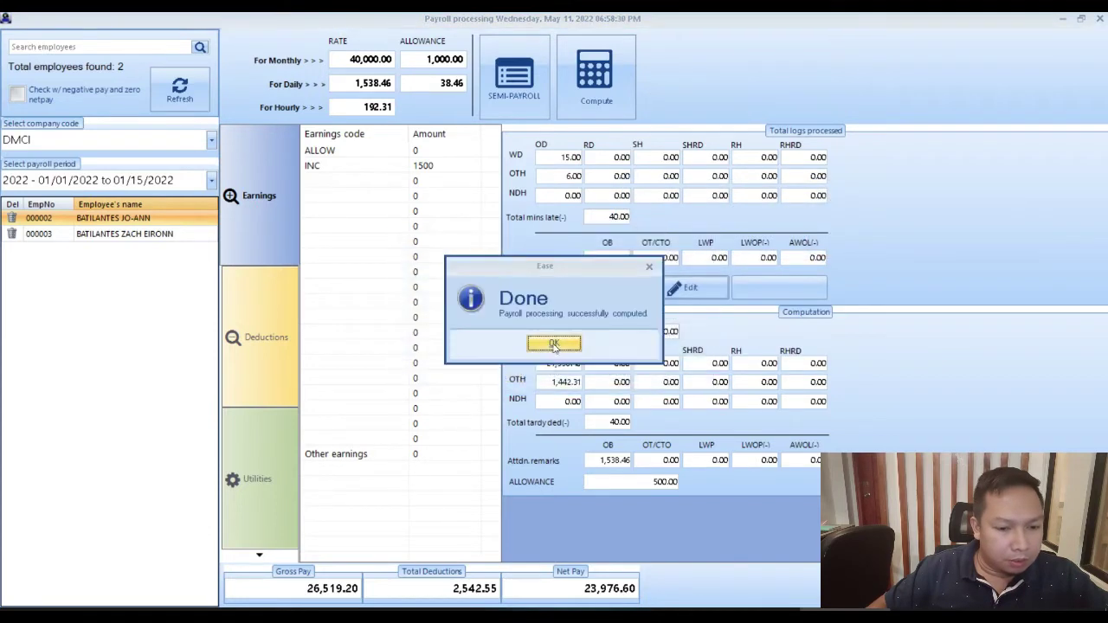
left_click(554, 343)
left_click(175, 221)
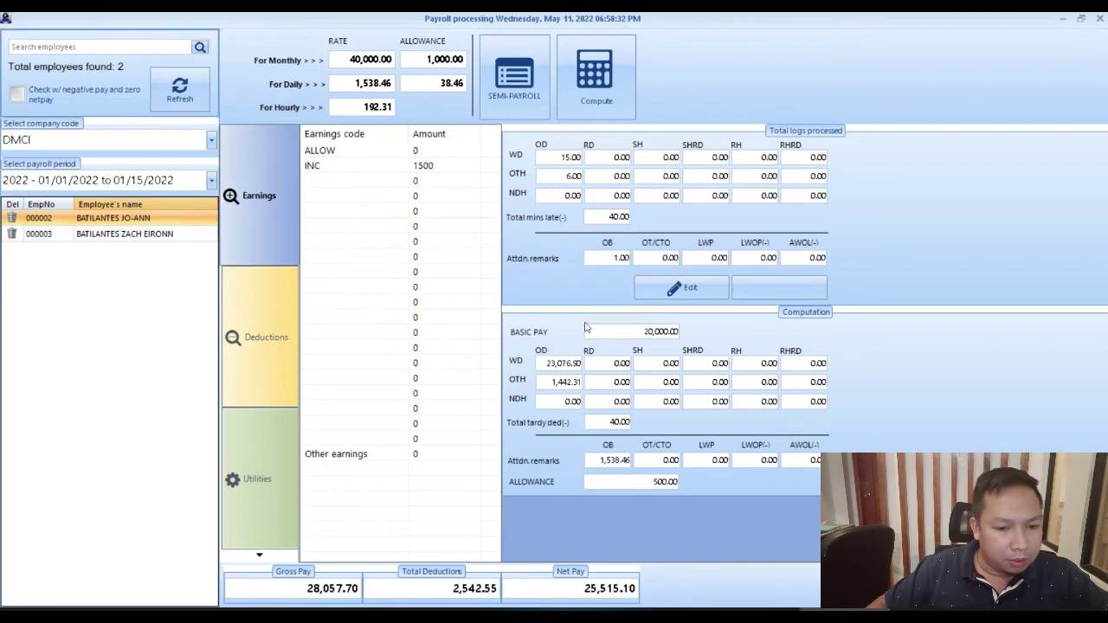
- Examine the computed WD, OTH and OB pay, the NDH hours, and the total minutes late against the total tardy deduction
left_click(552, 363)
left_click(563, 382)
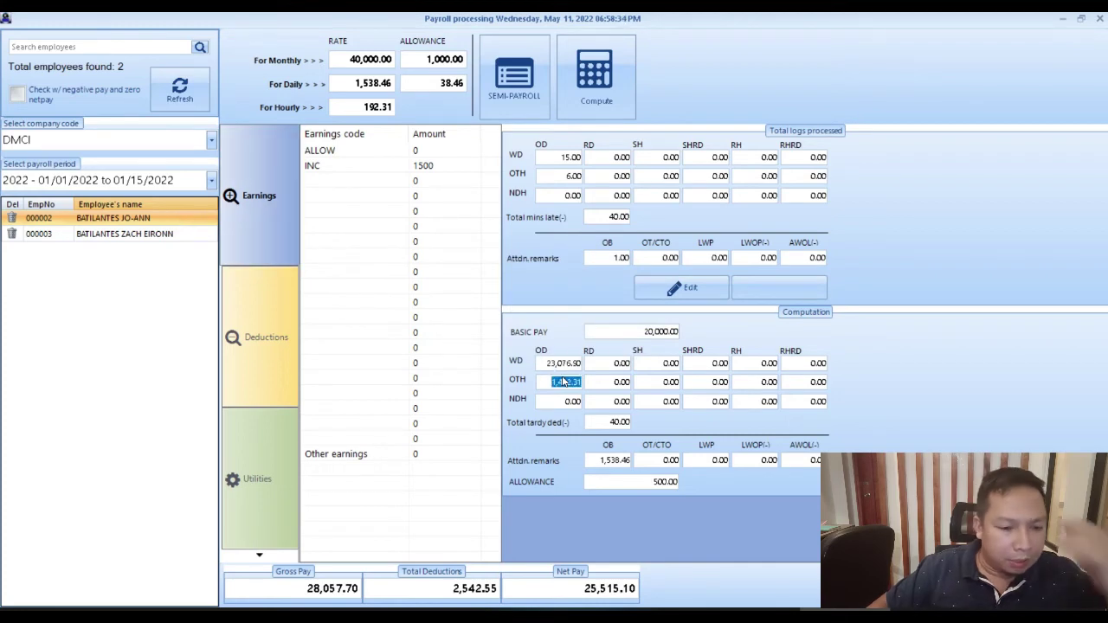
left_click(567, 179)
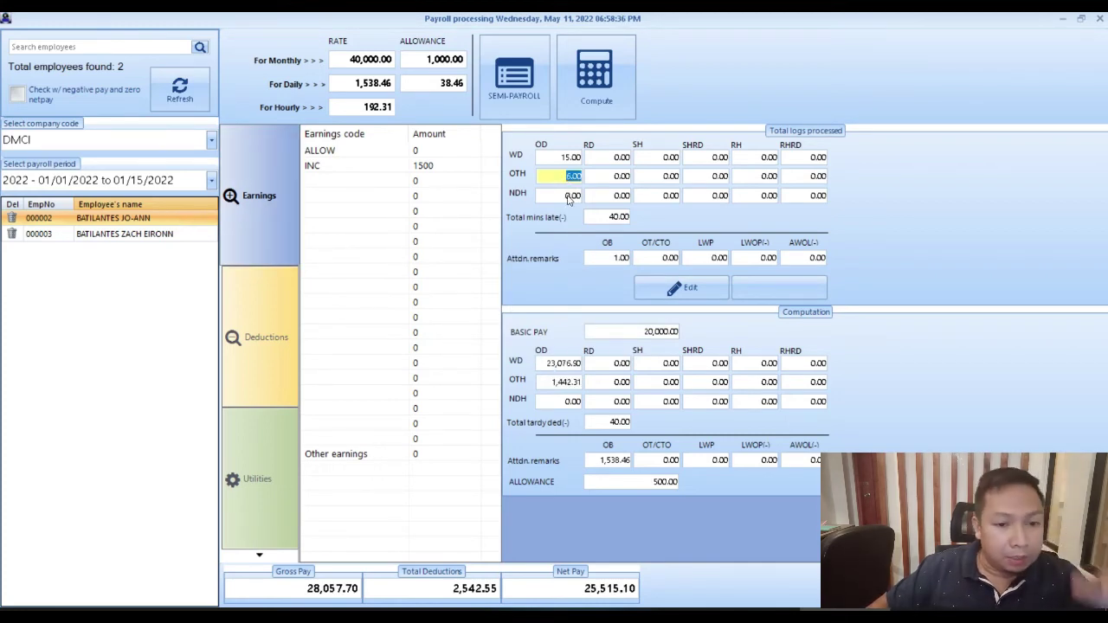
left_click(571, 198)
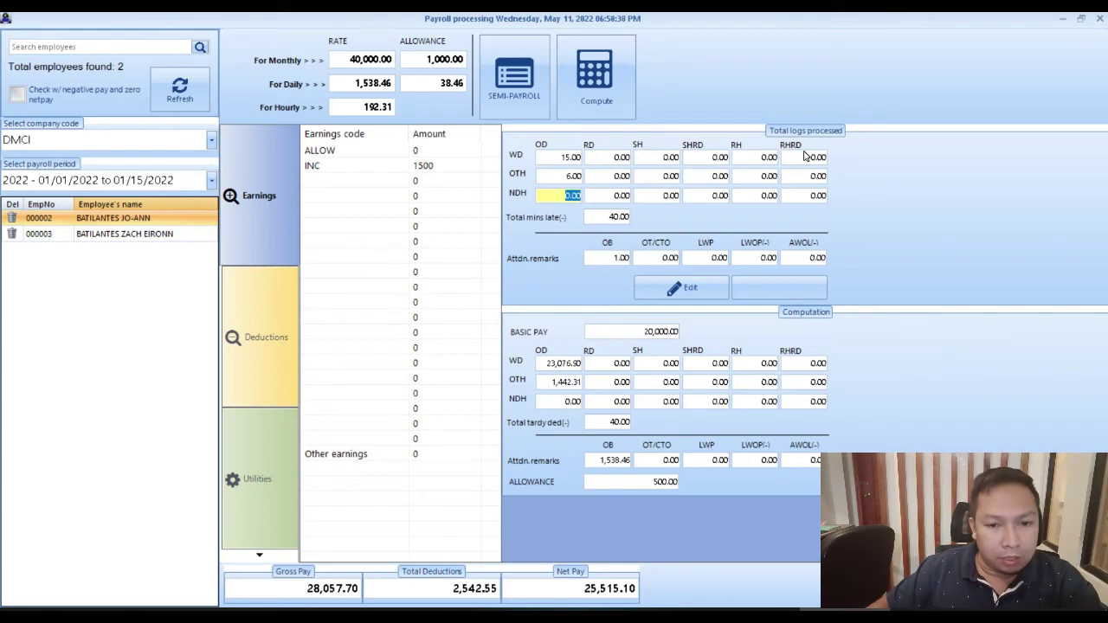
left_click(605, 219)
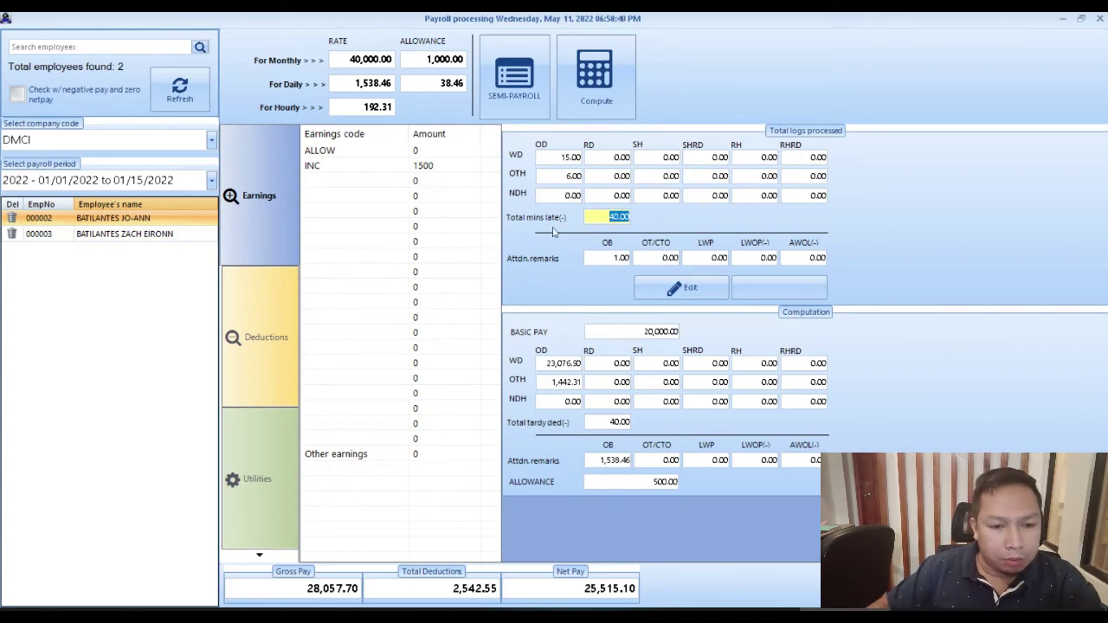
left_click(612, 461)
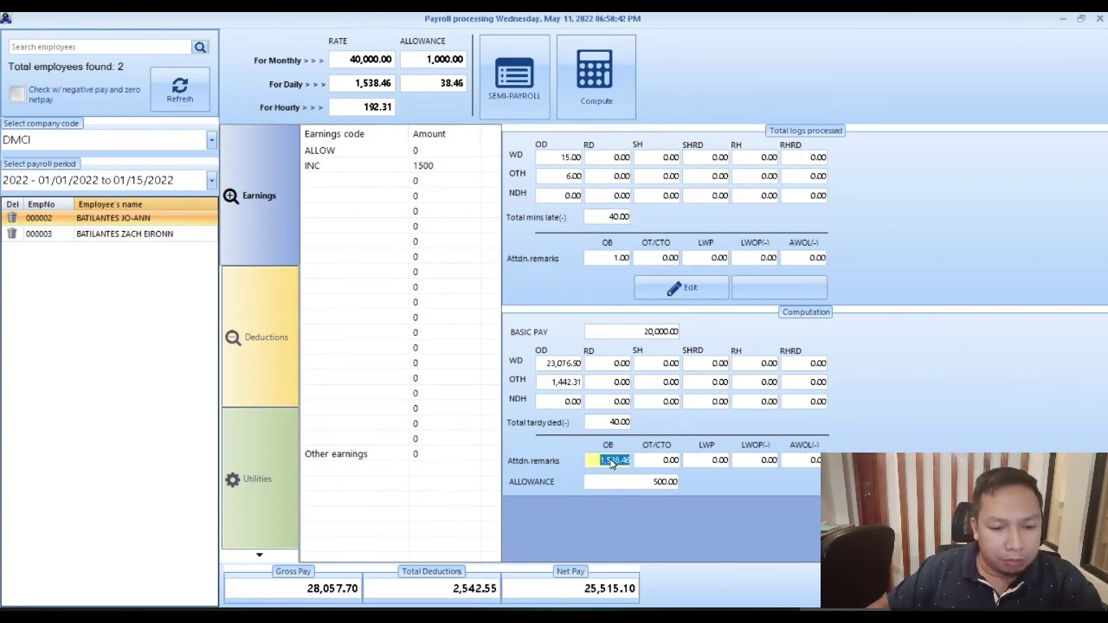
left_click(619, 422)
left_click(607, 219)
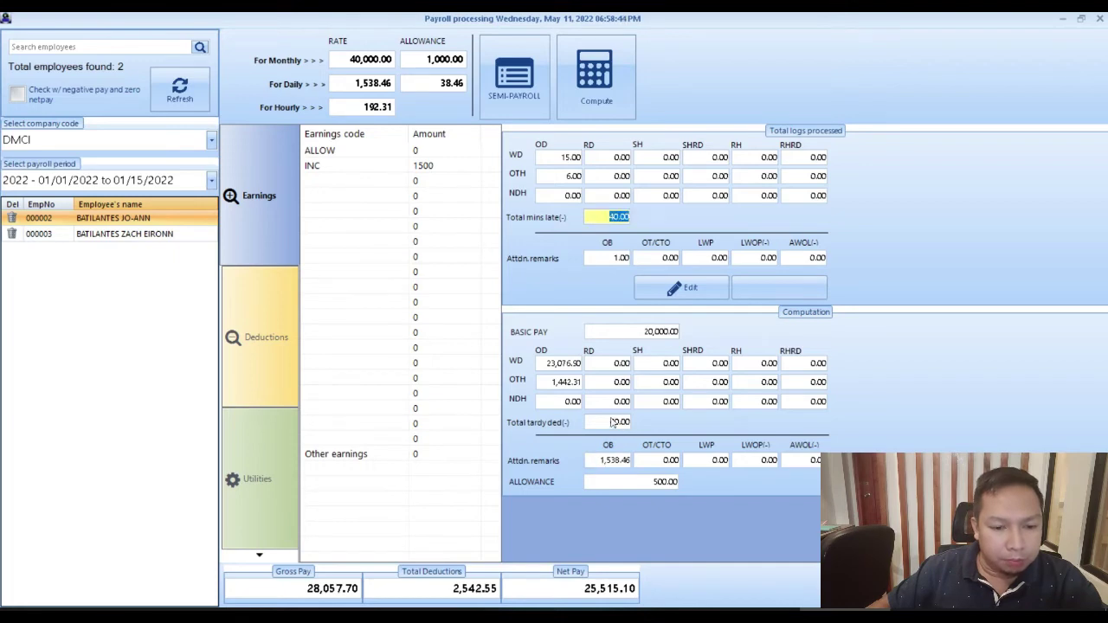
left_click(614, 424)
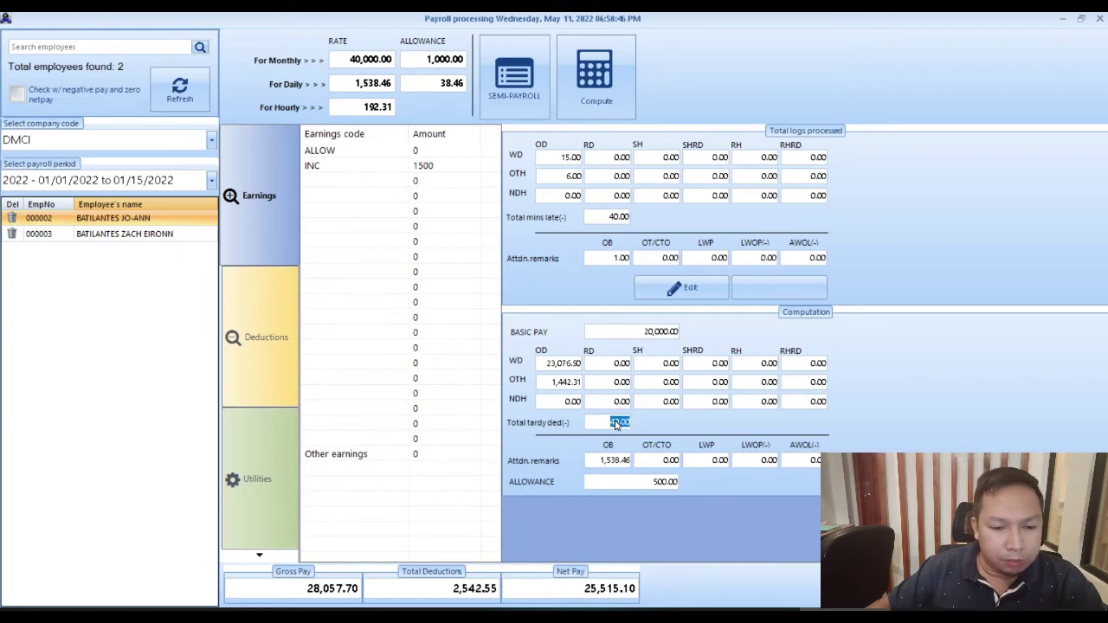
left_click(603, 364)
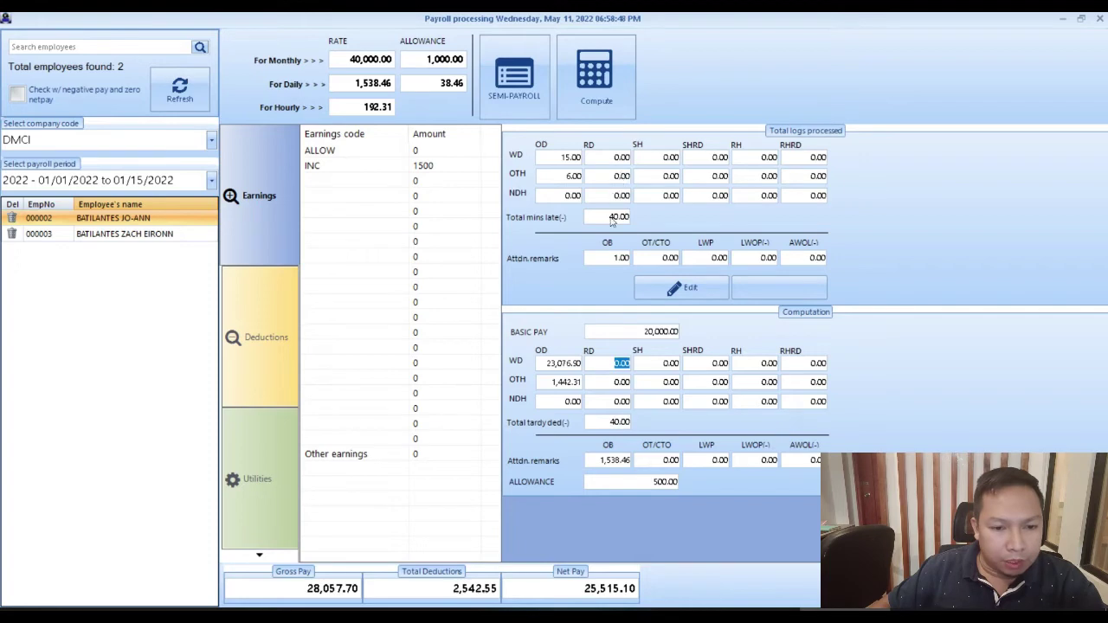
- Compare the ALLOW and INC entries in the employee's earnings codes
left_click(370, 164)
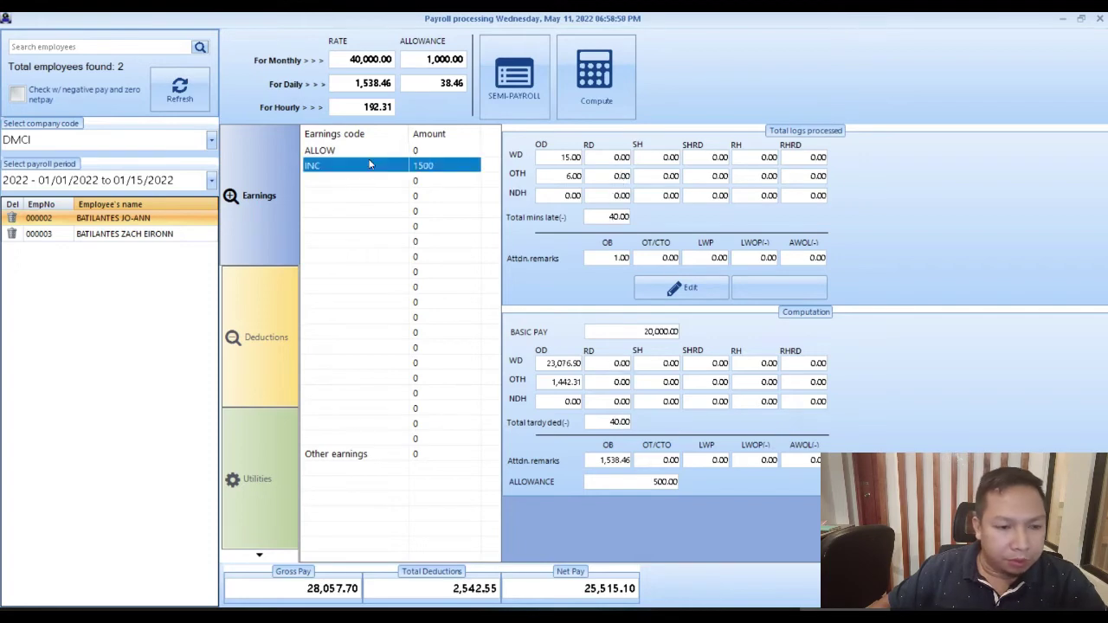
left_click(373, 151)
left_click(377, 170)
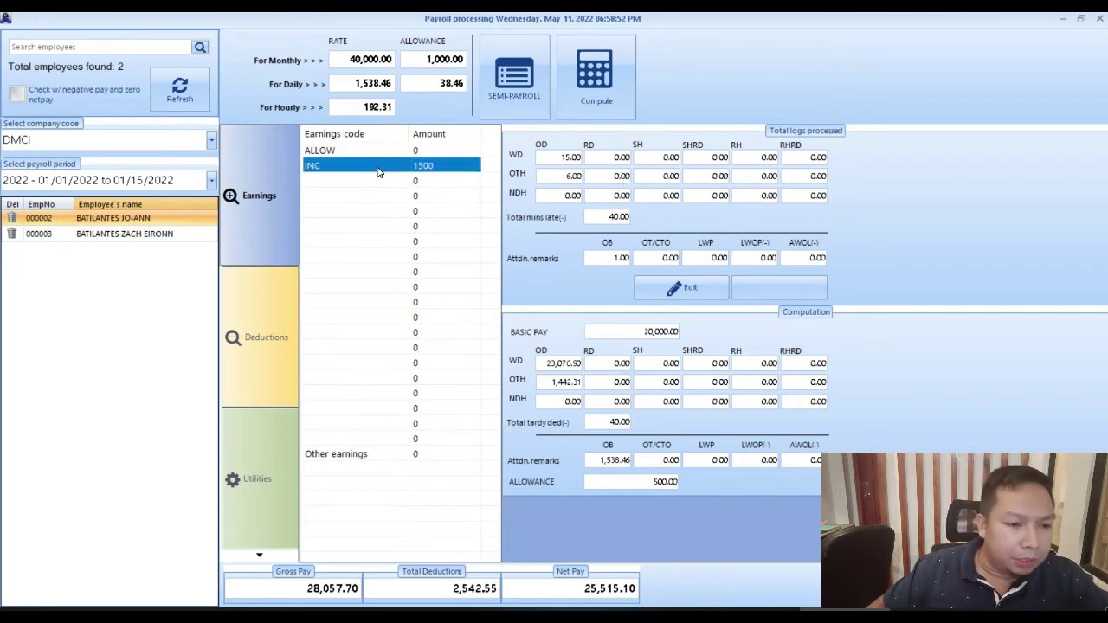
left_click(382, 153)
left_click(390, 172)
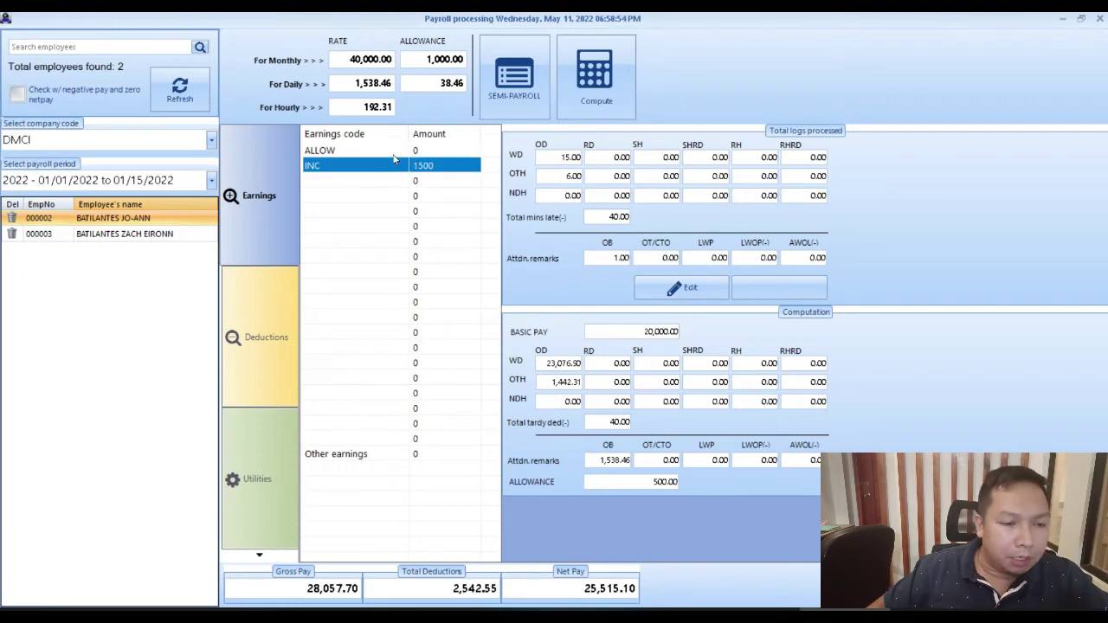
left_click(393, 152)
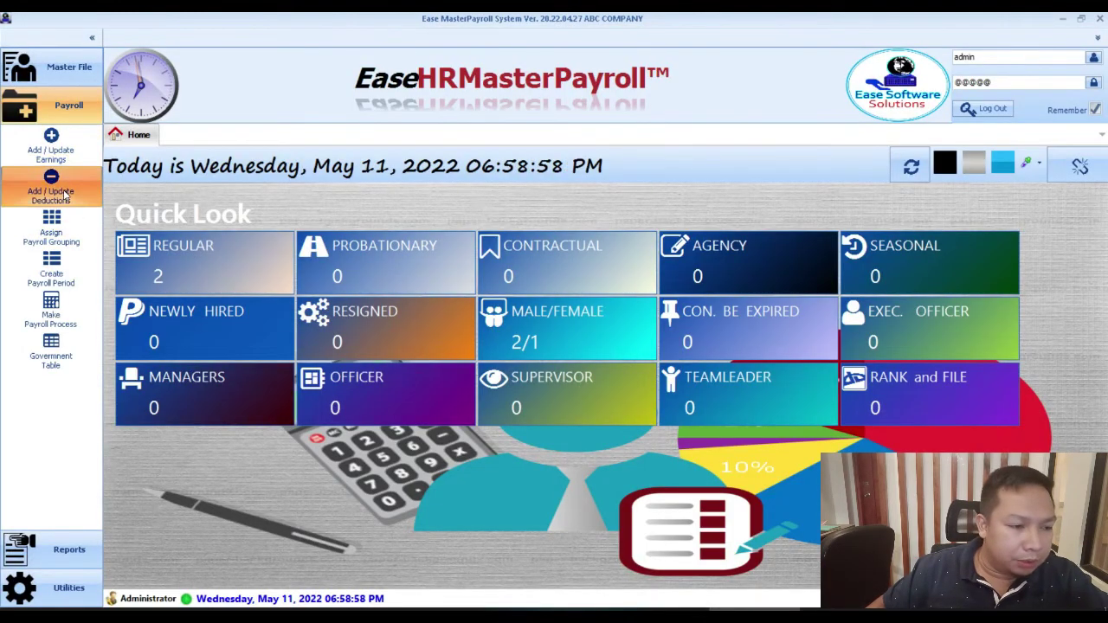
- Open the employee deductions records and display the deductions and journal transactions of the first listed employee
left_click(52, 192)
left_click(235, 242)
left_click(242, 229)
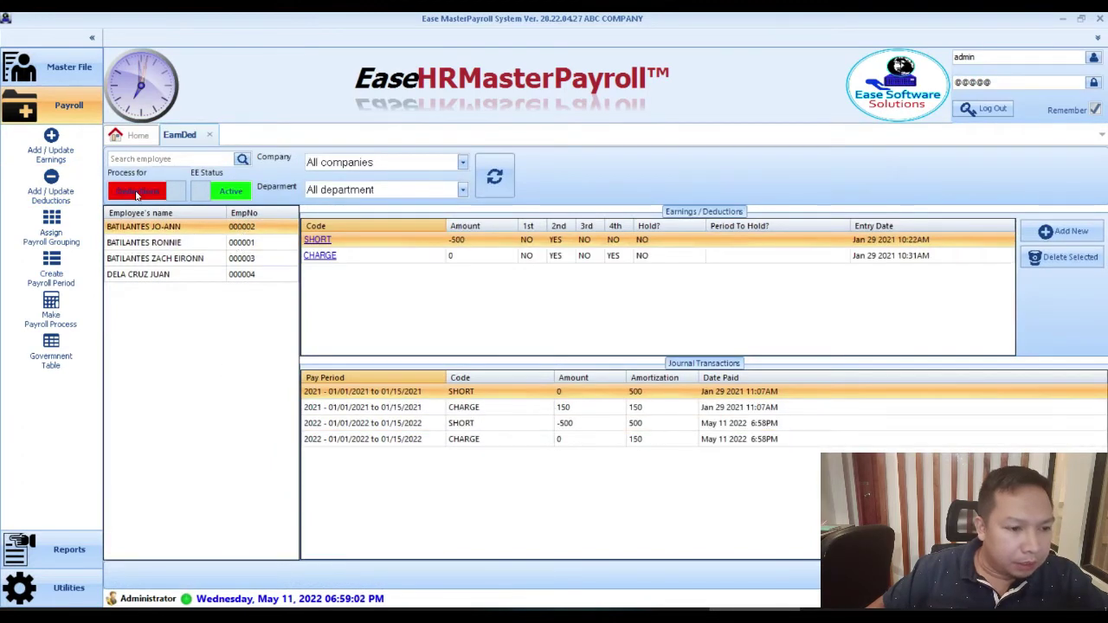
- Switch to earnings and start a new earnings entry with code INC for the second listed employee
left_click(136, 192)
left_click(236, 245)
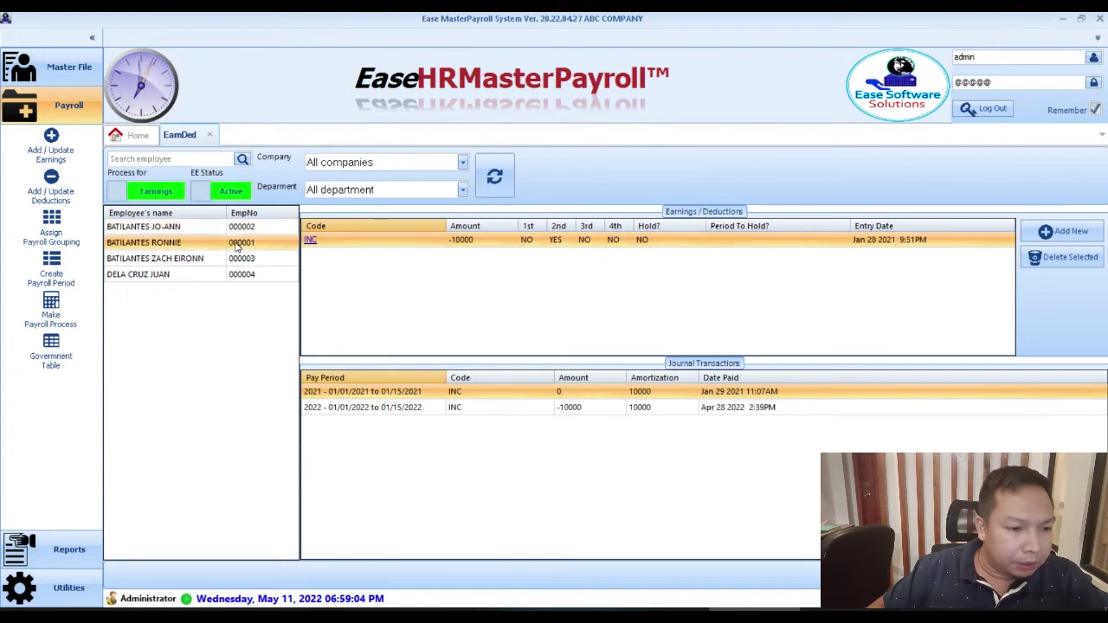
left_click(1064, 231)
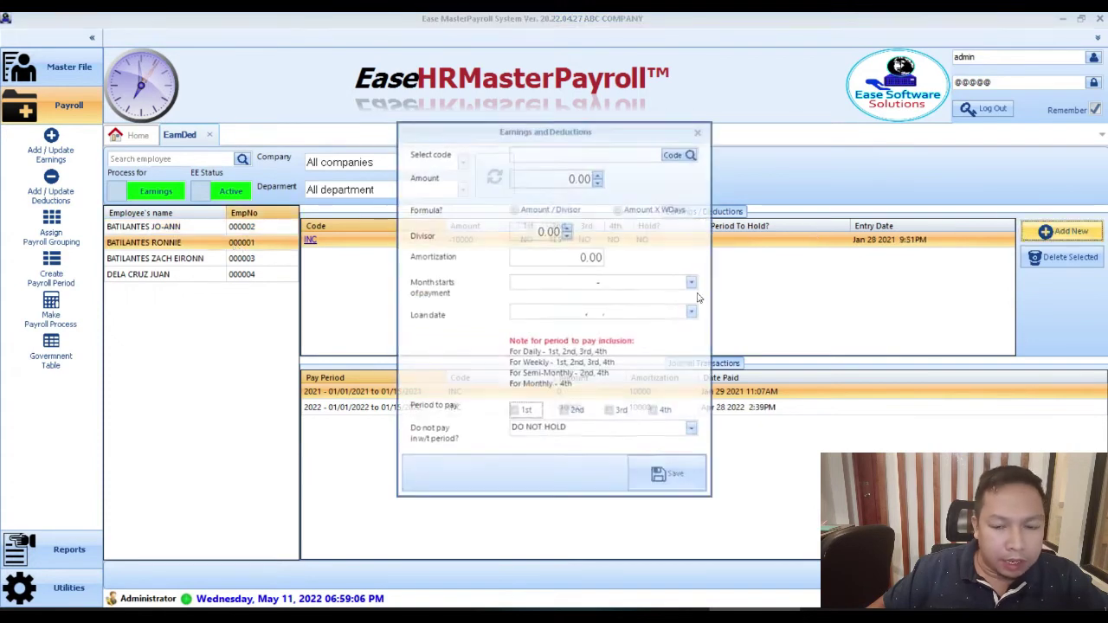
left_click(692, 154)
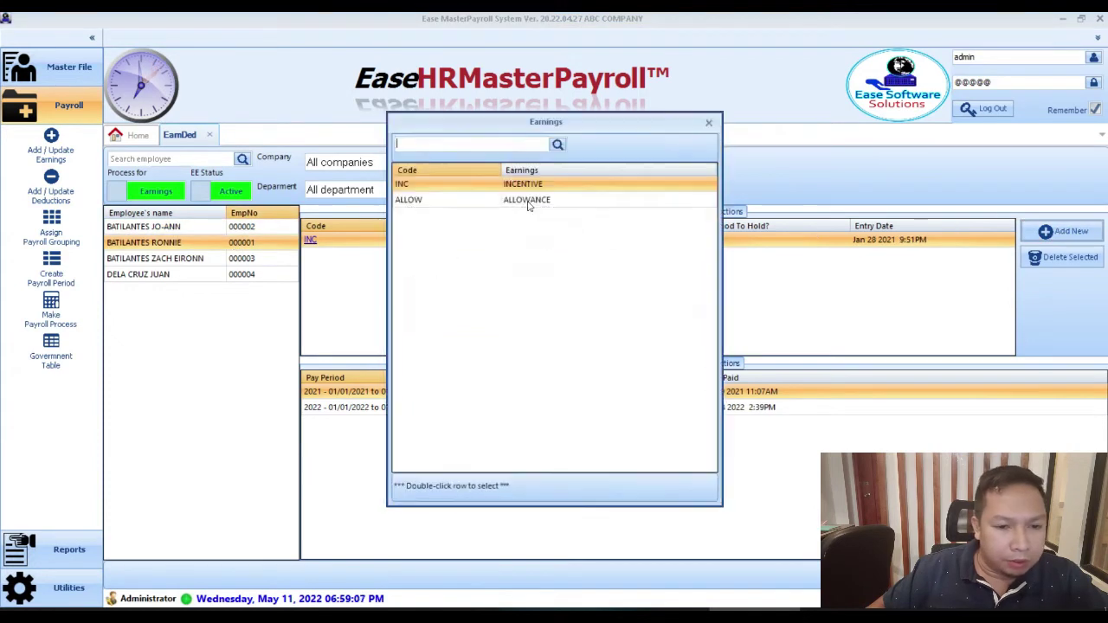
left_click(463, 208)
double_click(475, 185)
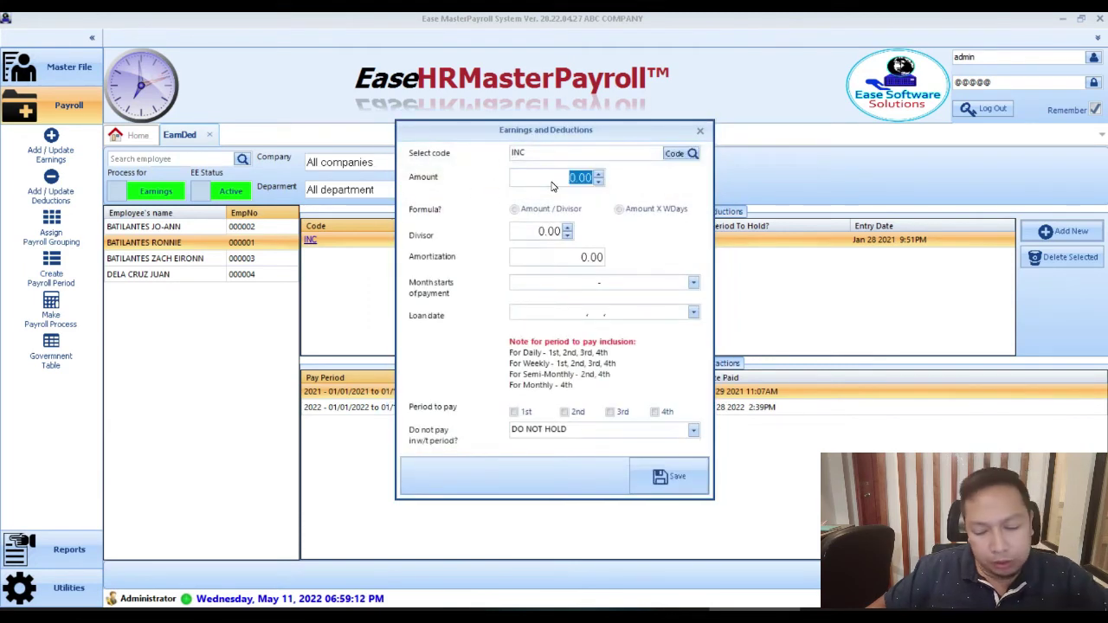
- Set the new entry's amount to 1500, try the Amount X WDays formula, and settle on Amount / Divisor
type("1500")
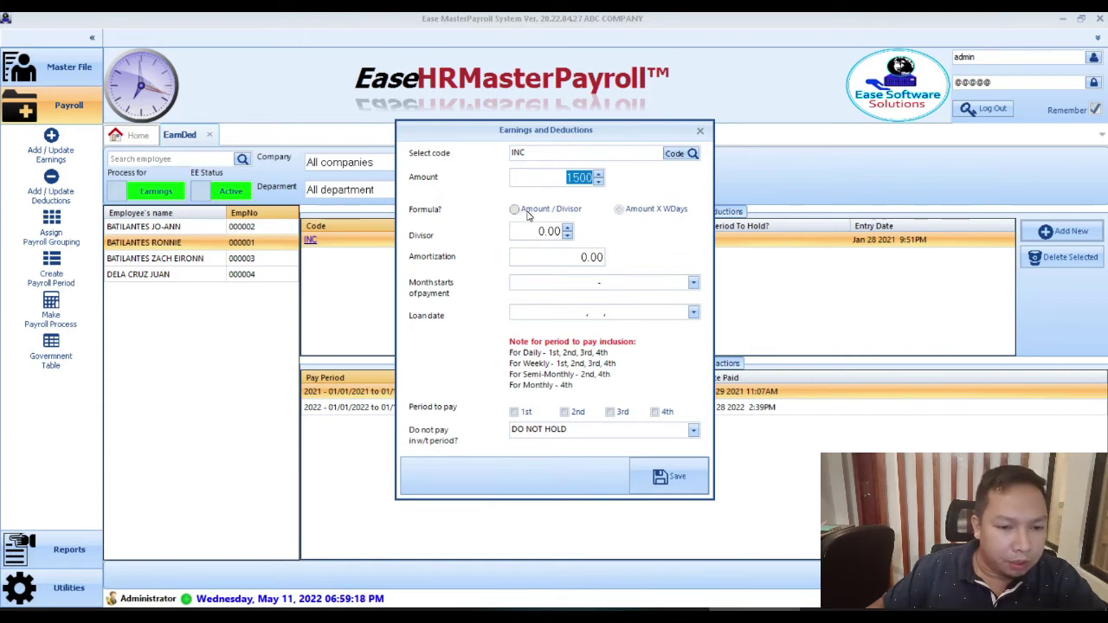
left_click(516, 210)
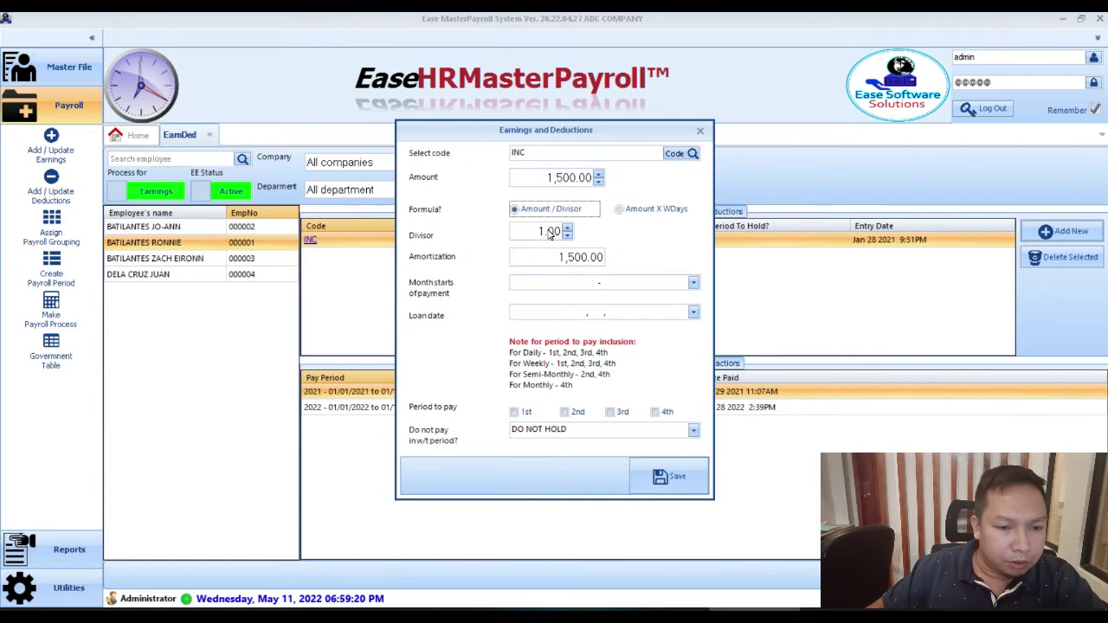
left_click(548, 232)
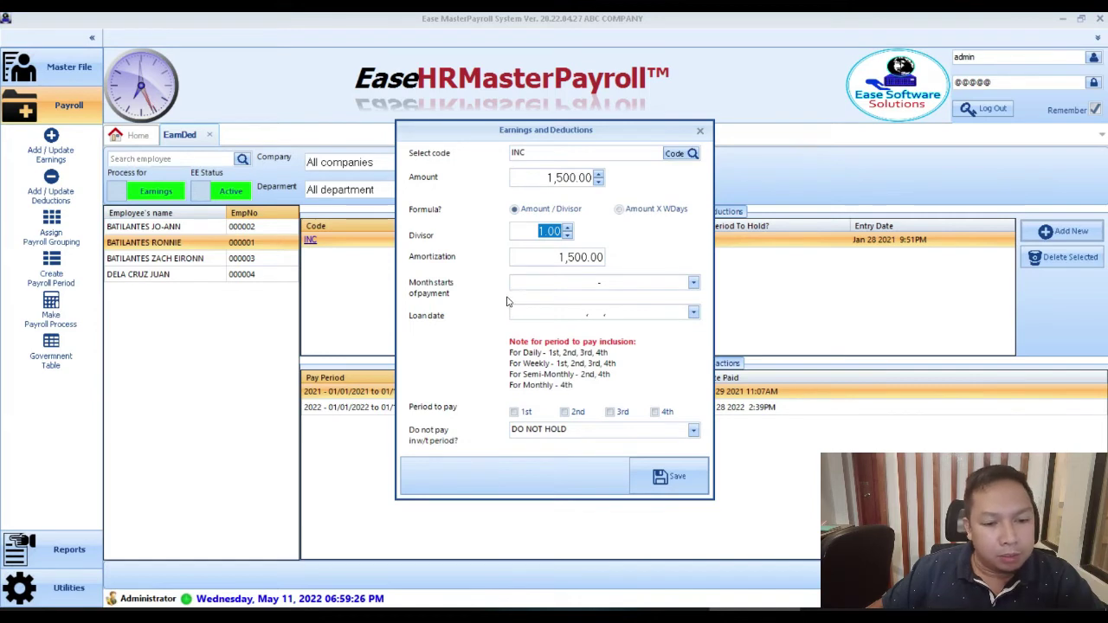
left_click(620, 210)
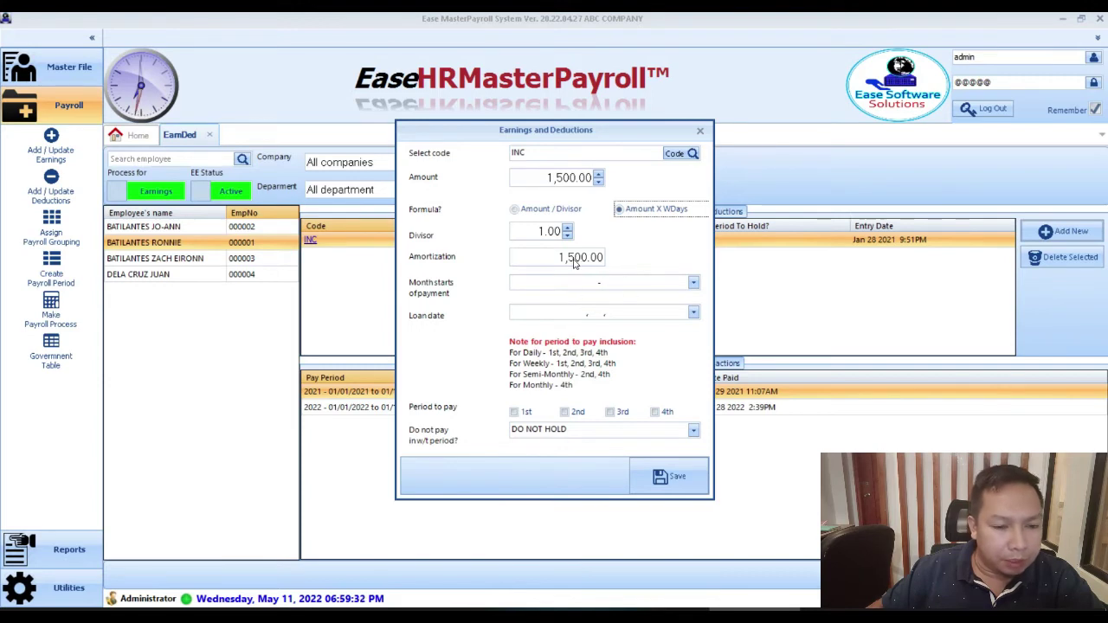
left_click(523, 215)
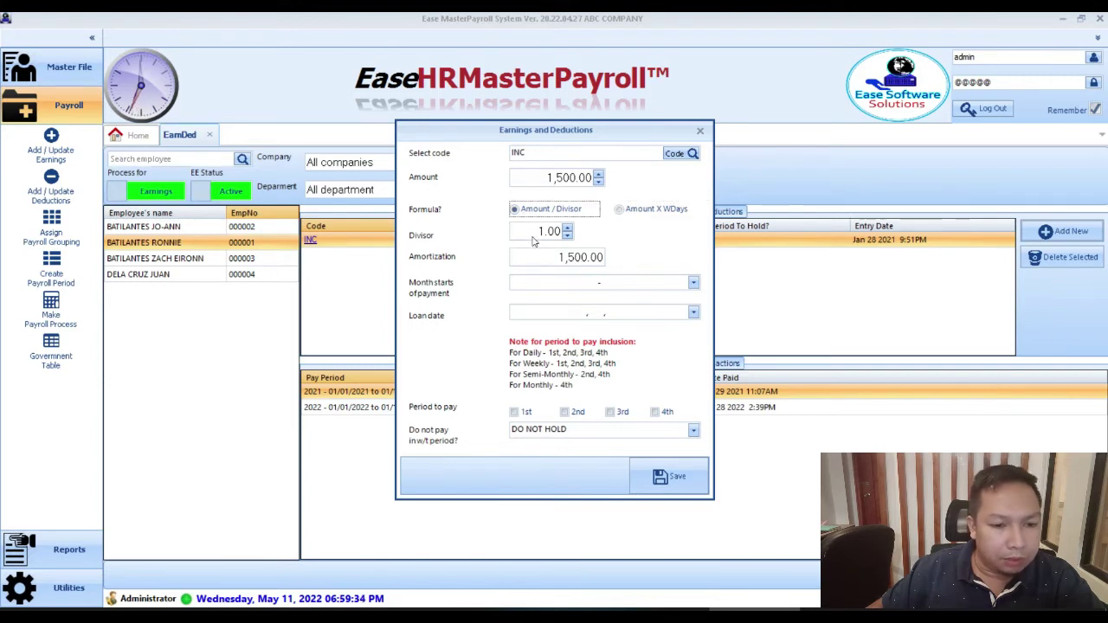
left_click(542, 234)
- Set the month in which payment of the INC entry starts to January 2022
left_click(693, 283)
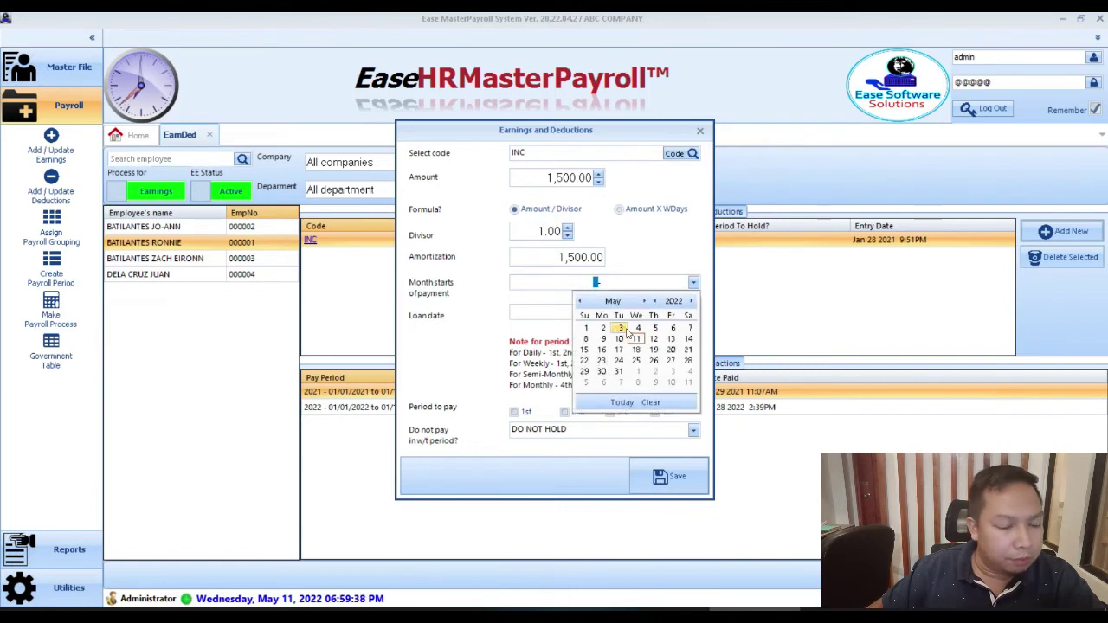
left_click(580, 301)
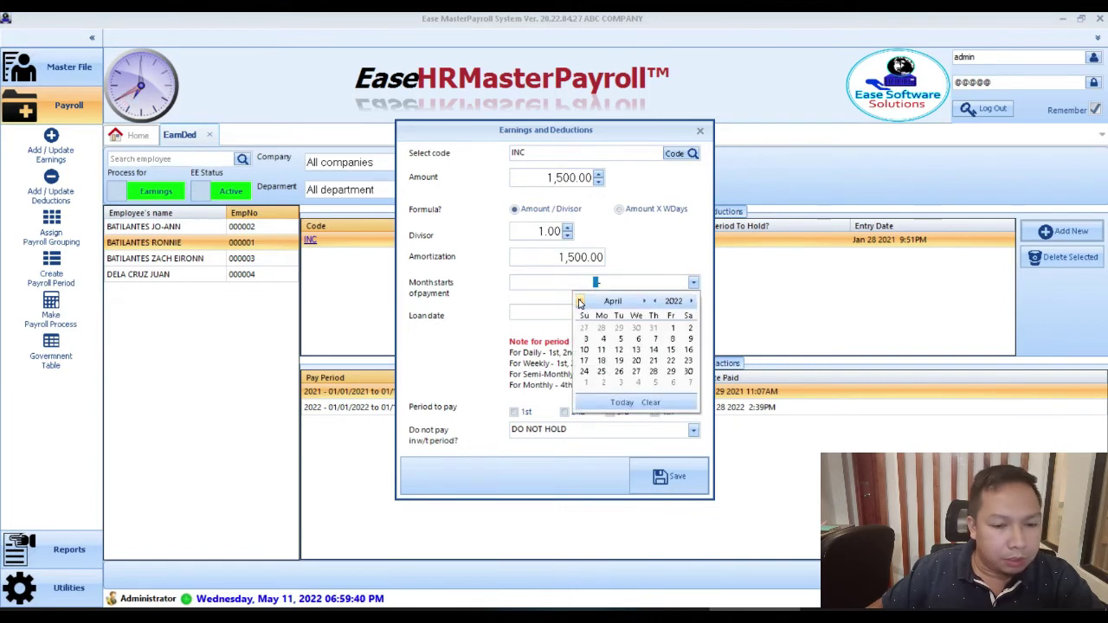
left_click(580, 302)
left_click(580, 301)
left_click(580, 301)
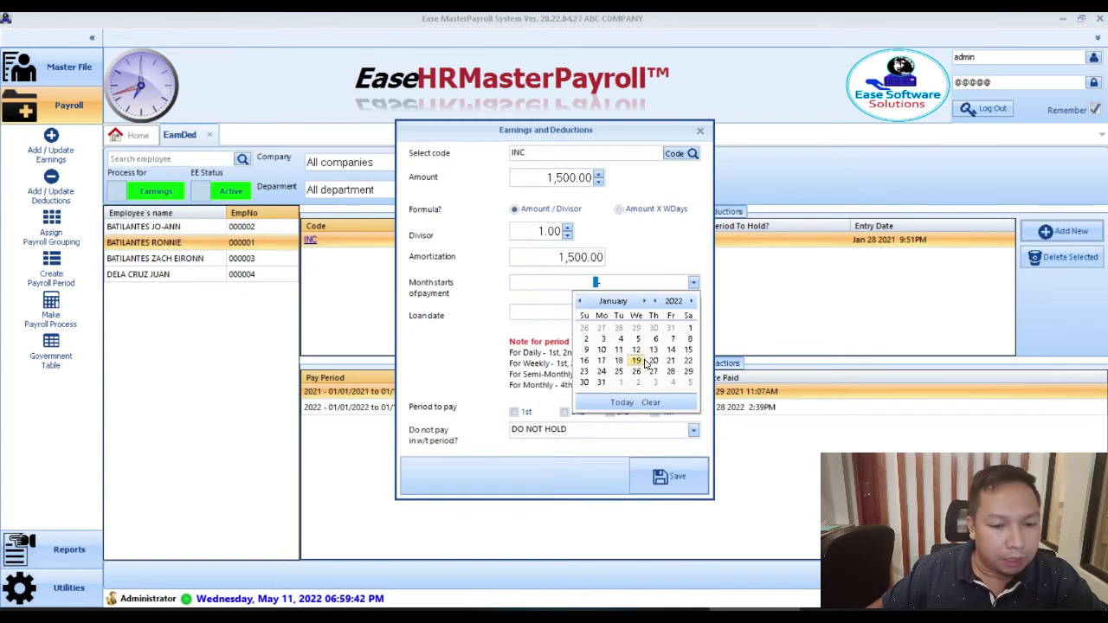
left_click(634, 351)
- Set the INC entry's loan date to January 1, 2022
left_click(598, 315)
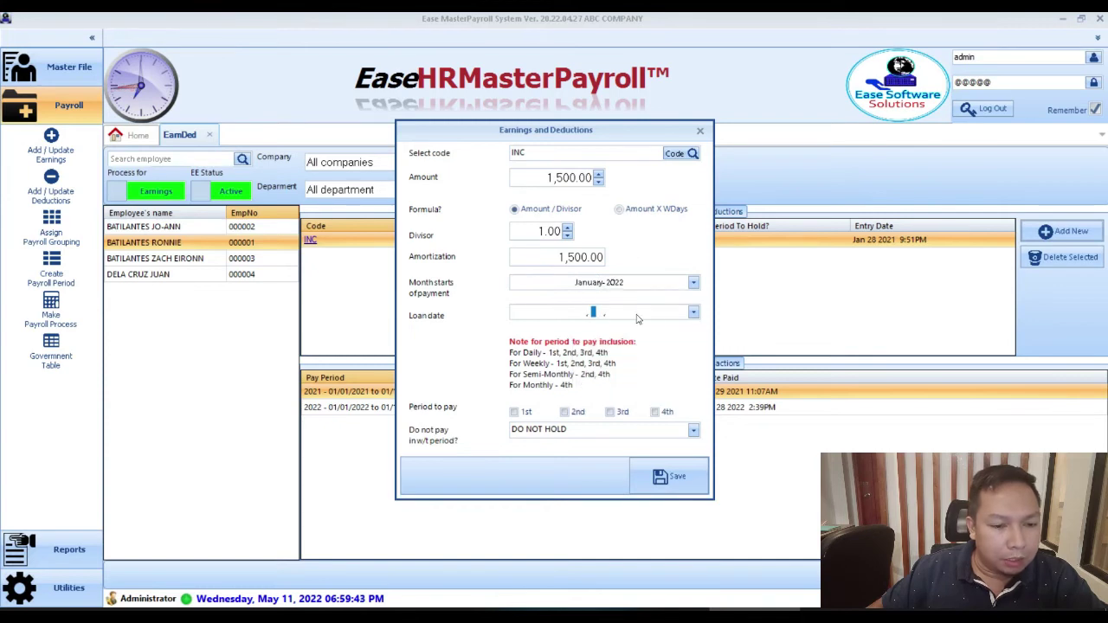
left_click(692, 312)
left_click(580, 331)
left_click(580, 331)
left_click(580, 332)
left_click(580, 332)
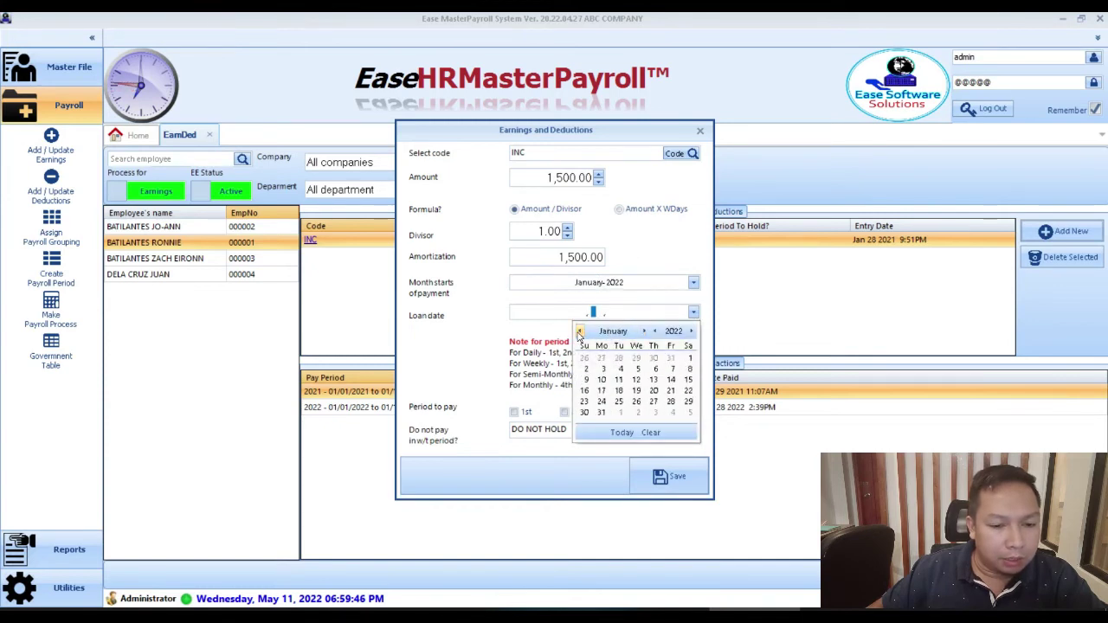
left_click(688, 357)
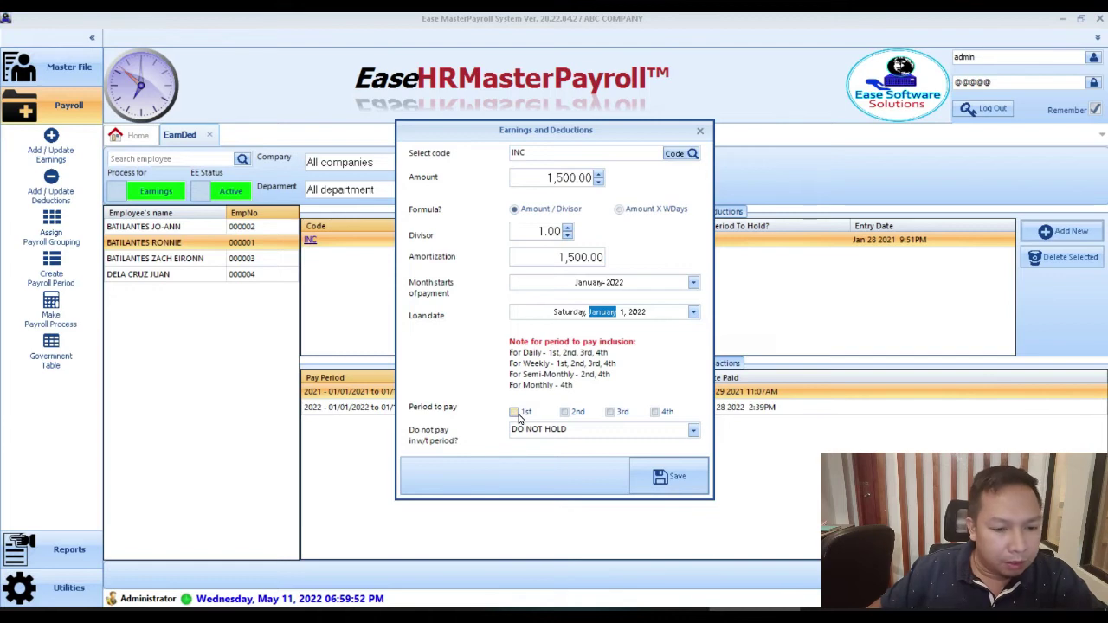
- Include the 2nd period to pay and review the pay periods that can be held, keeping DO NOT HOLD
left_click(569, 415)
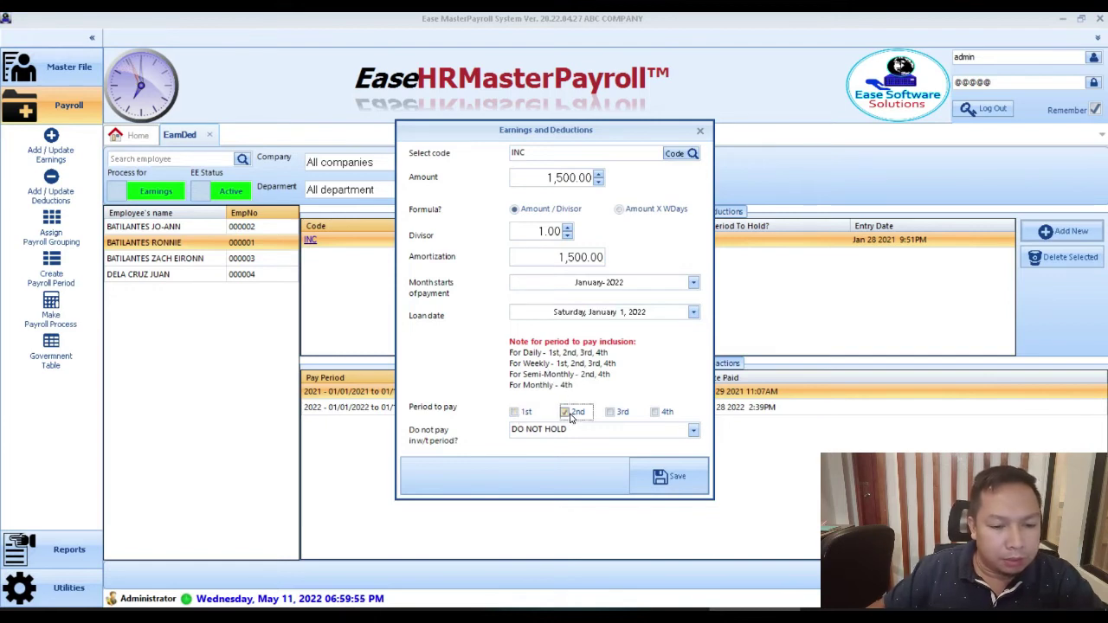
left_click(656, 415)
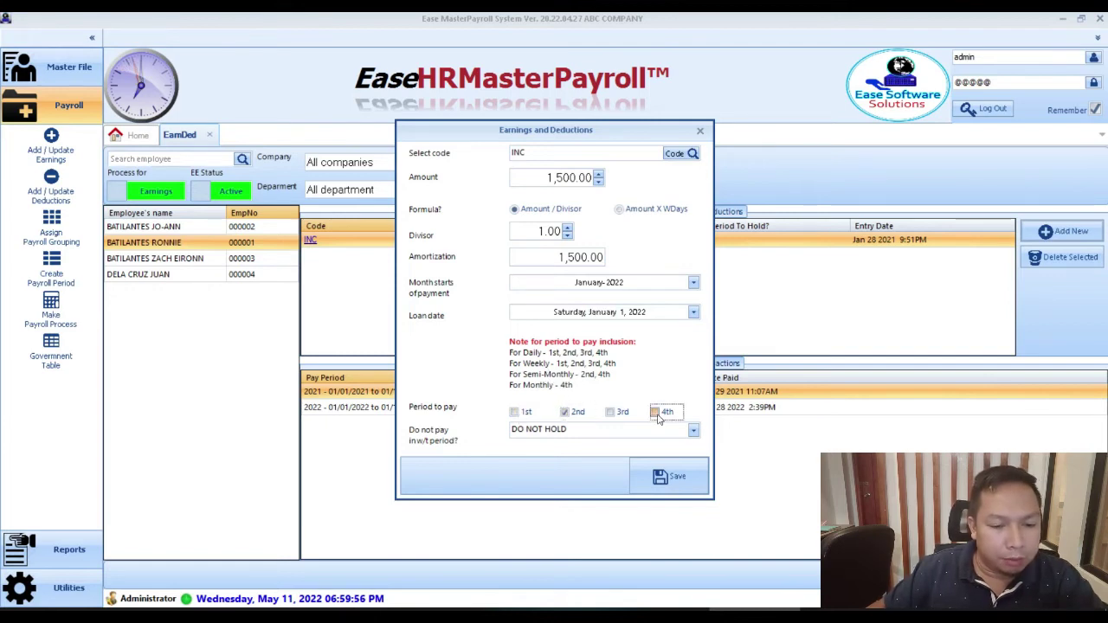
left_click(597, 431)
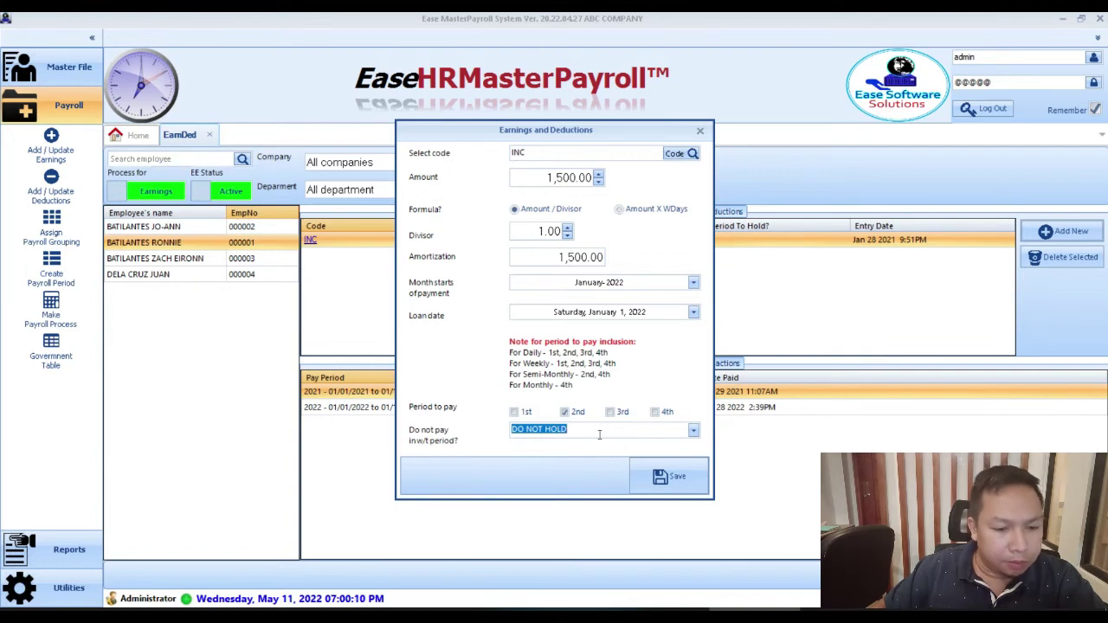
left_click(693, 430)
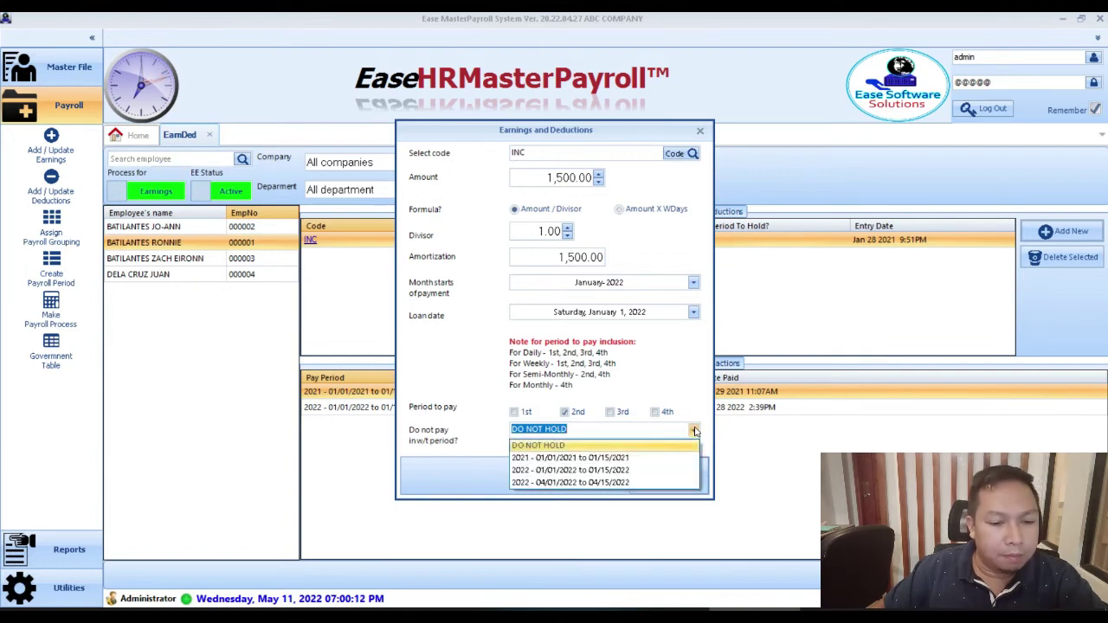
left_click(693, 430)
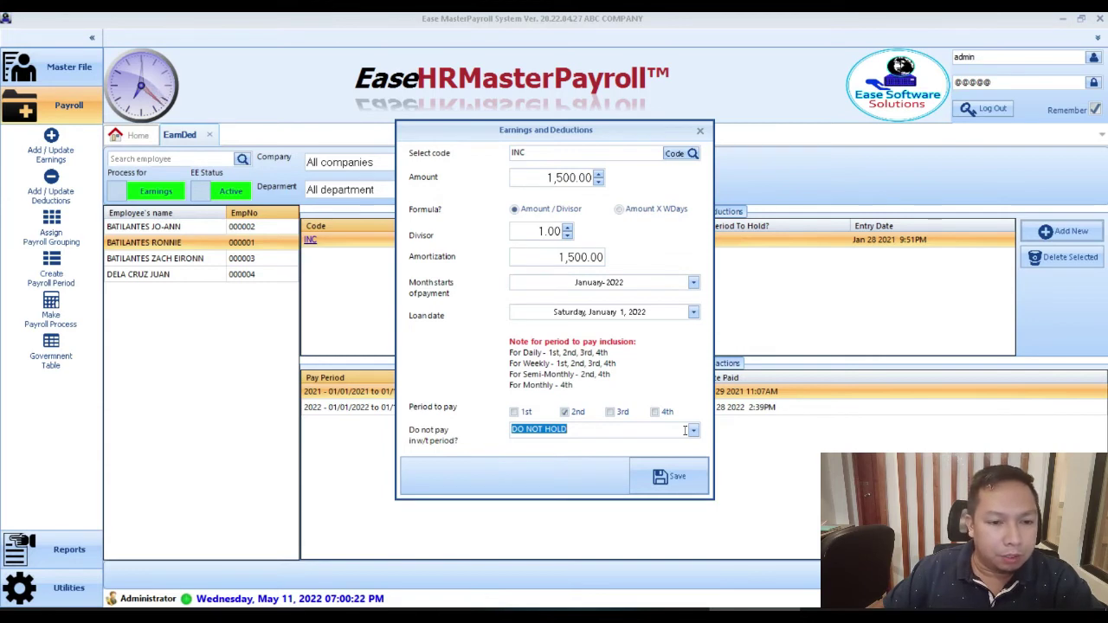
left_click(692, 429)
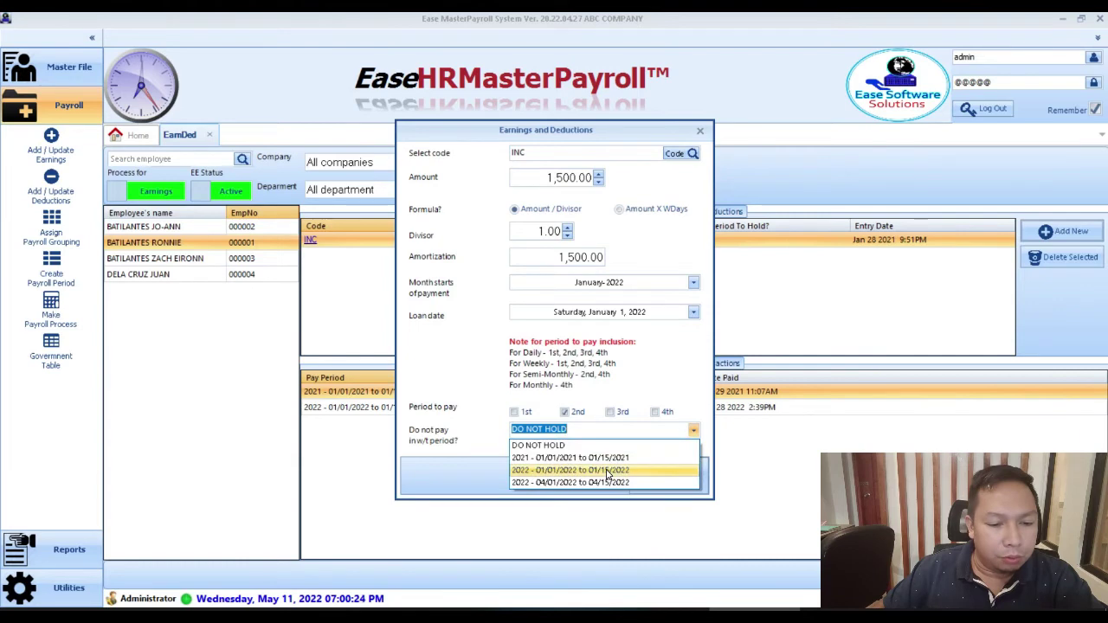
left_click(642, 444)
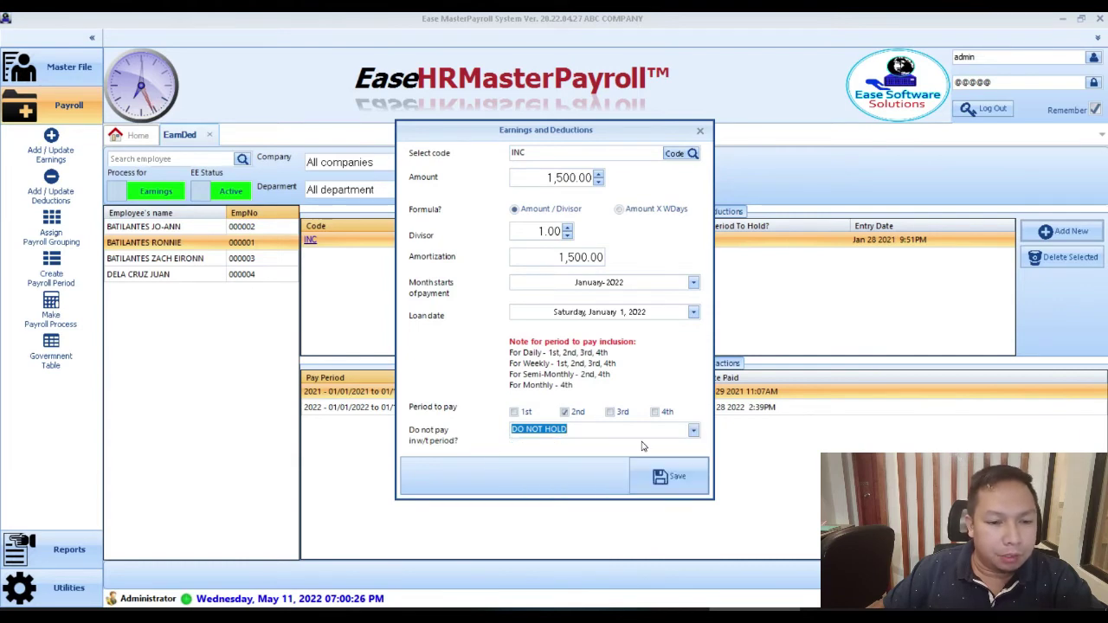
- Try to save the new INC entry, dismiss the message, and close the entry form
left_click(669, 476)
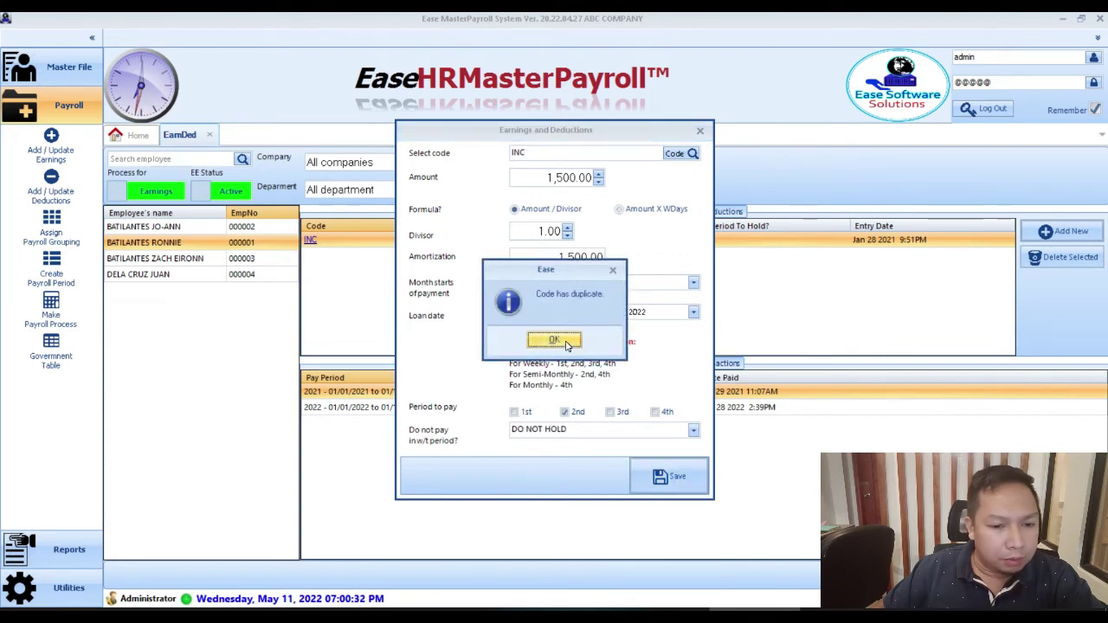
left_click(553, 340)
left_click_drag(684, 130, 942, 189)
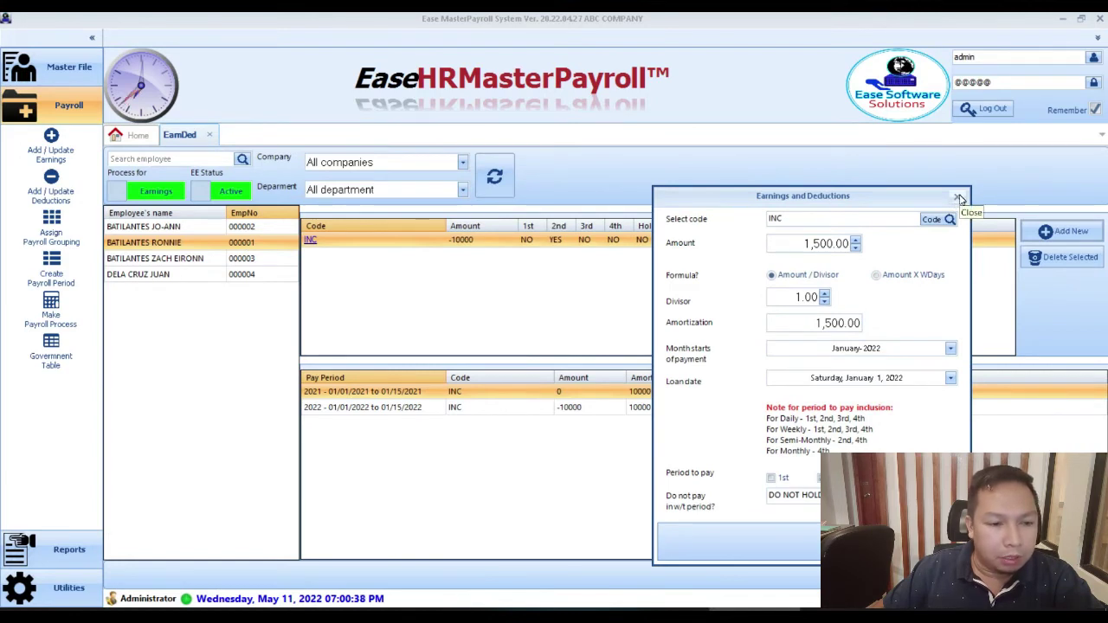
left_click(960, 199)
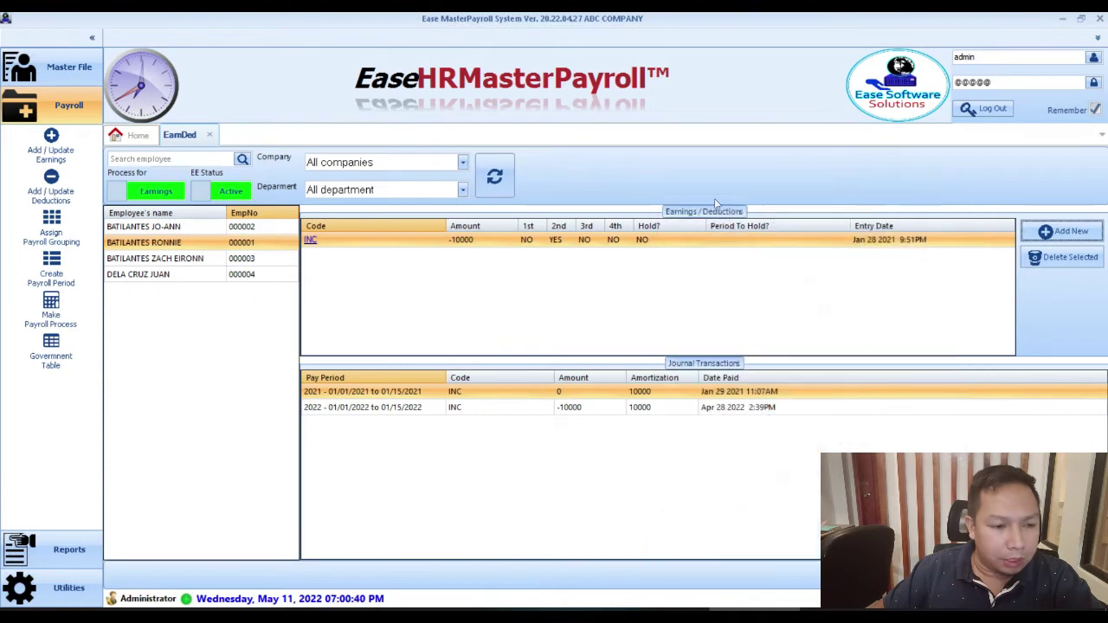
- View the third listed employee's earnings records and the second listed employee's deductions records
left_click(230, 259)
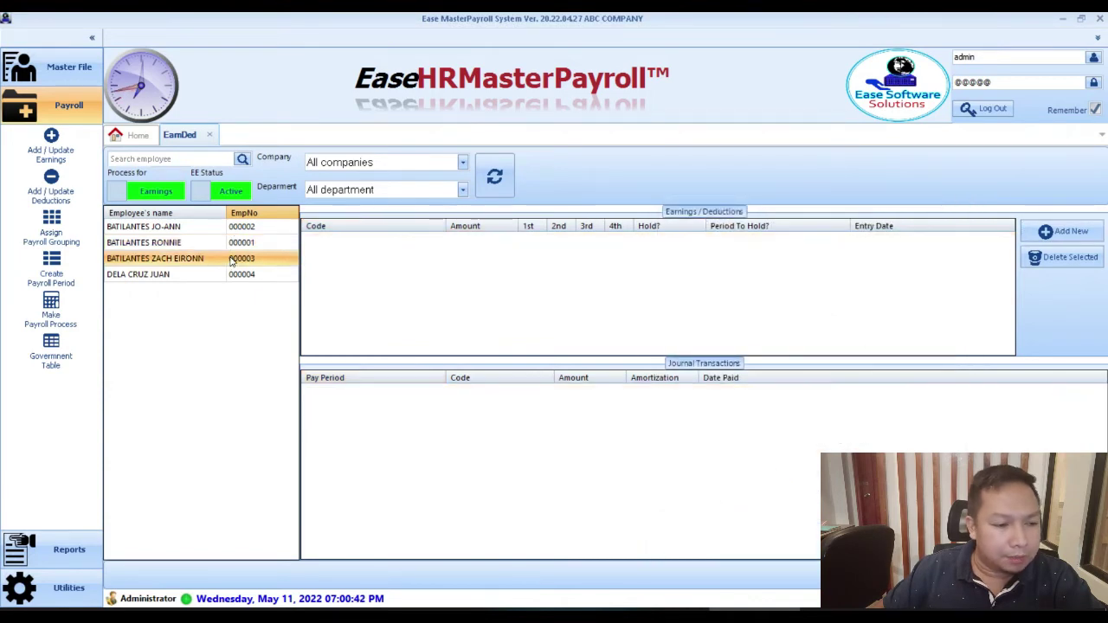
left_click(45, 193)
left_click(177, 244)
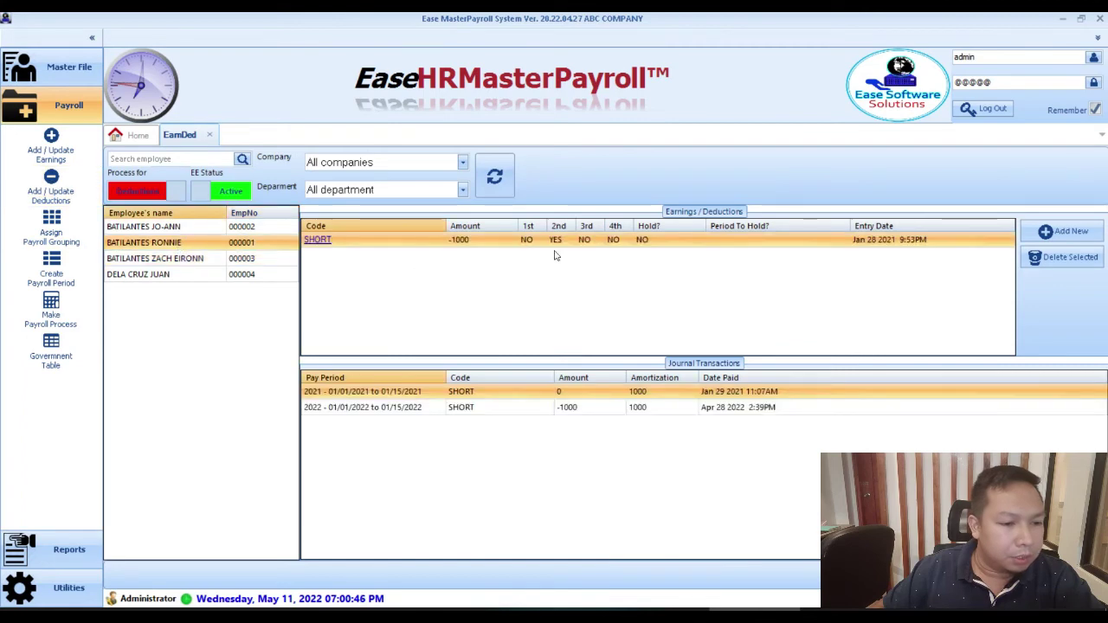
- Start a new deduction entry to view the available deduction codes, and close it without choosing a code
left_click(1064, 231)
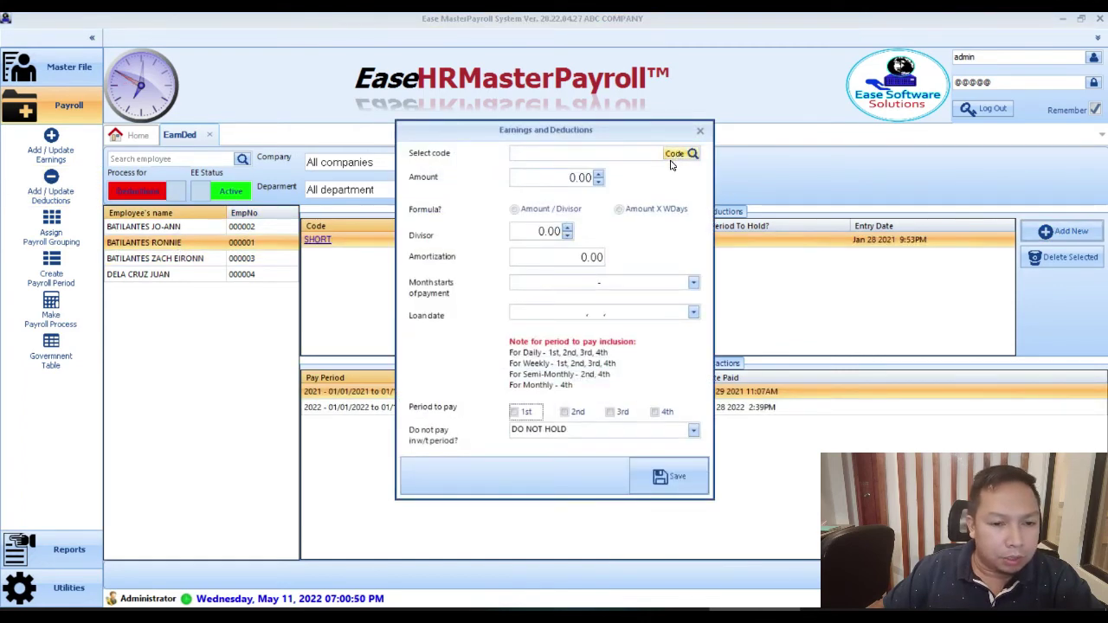
left_click(674, 158)
left_click(506, 195)
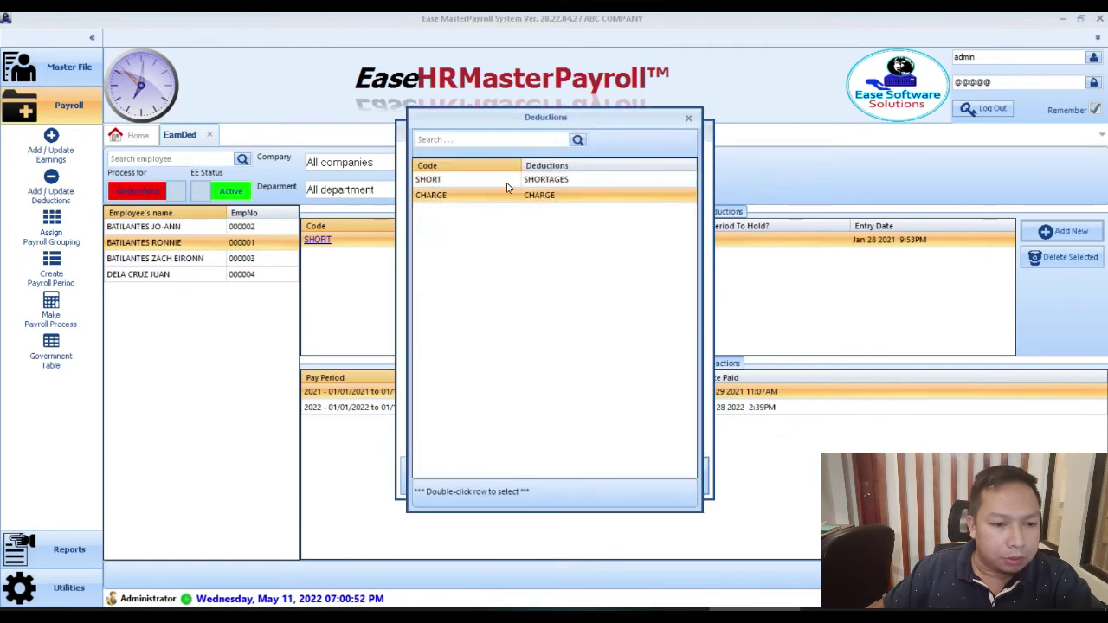
left_click(517, 195)
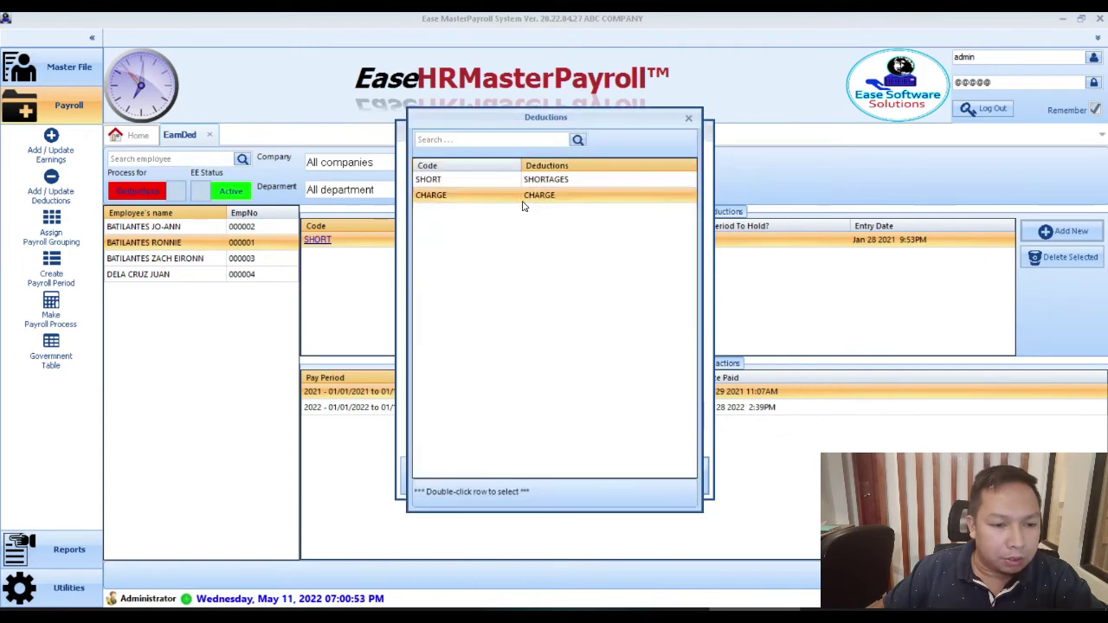
left_click(688, 118)
left_click(700, 133)
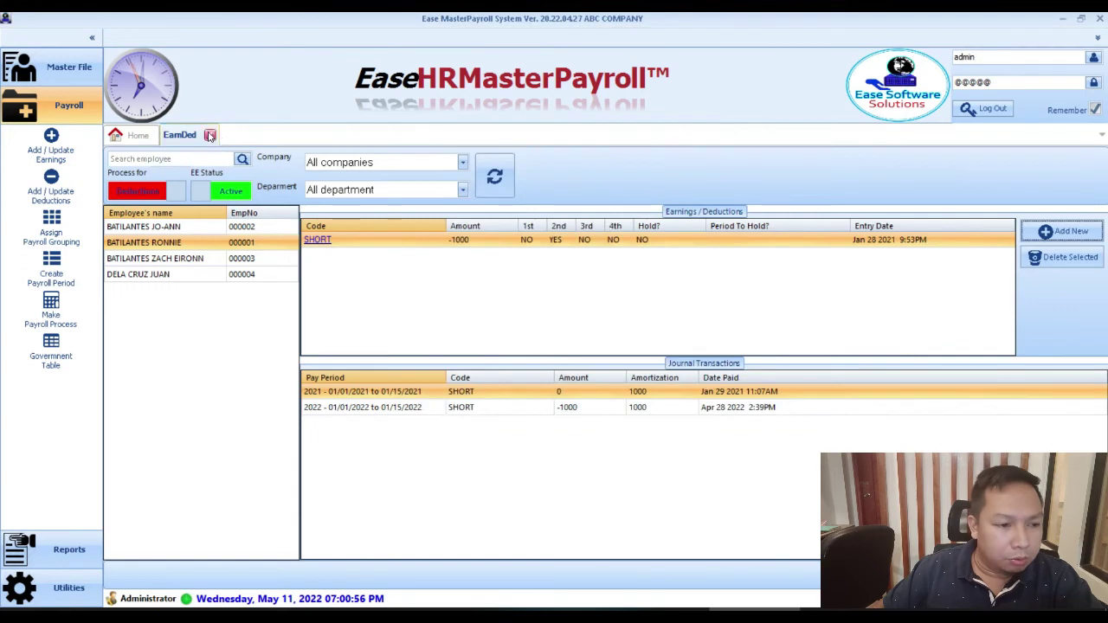
- Close the earnings and deductions records and examine the ALLOW, INC and unused earnings rows in payroll processing
left_click(208, 135)
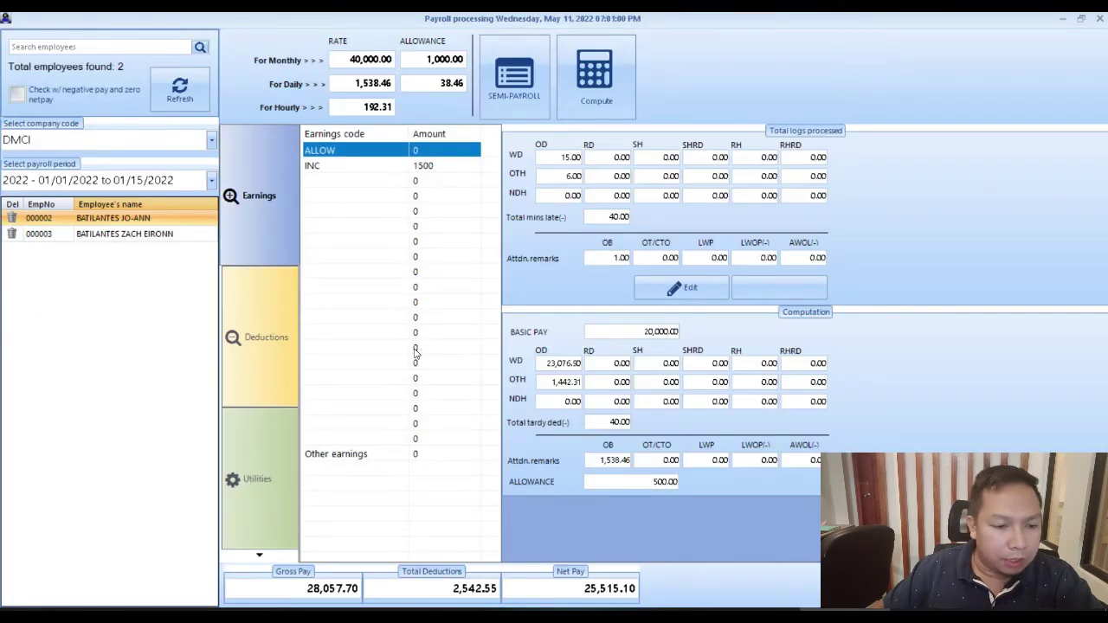
left_click(418, 439)
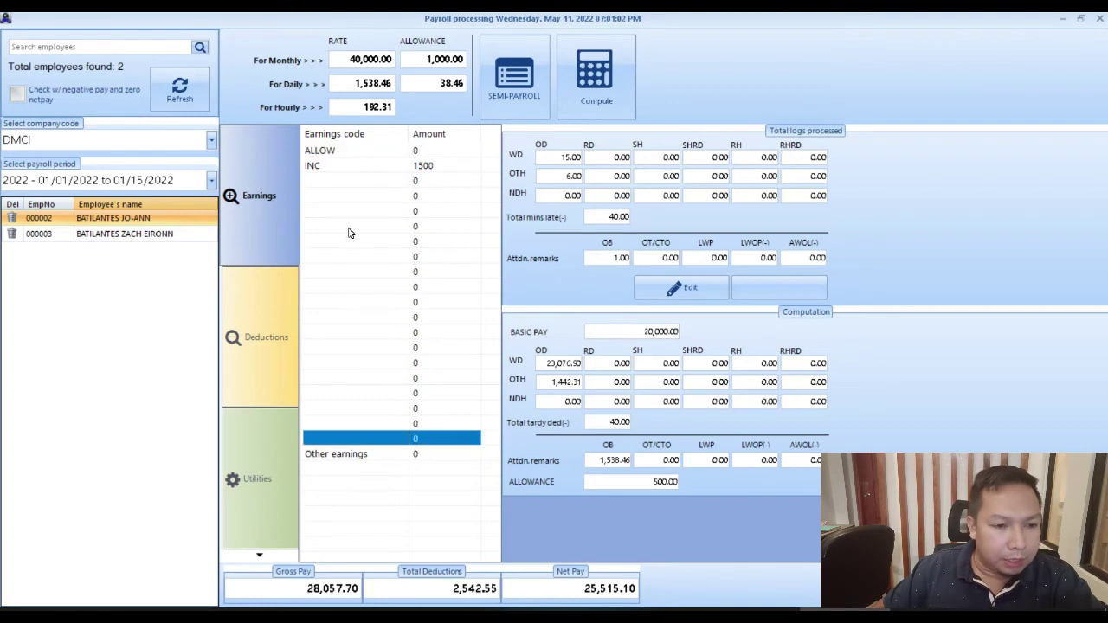
left_click(379, 166)
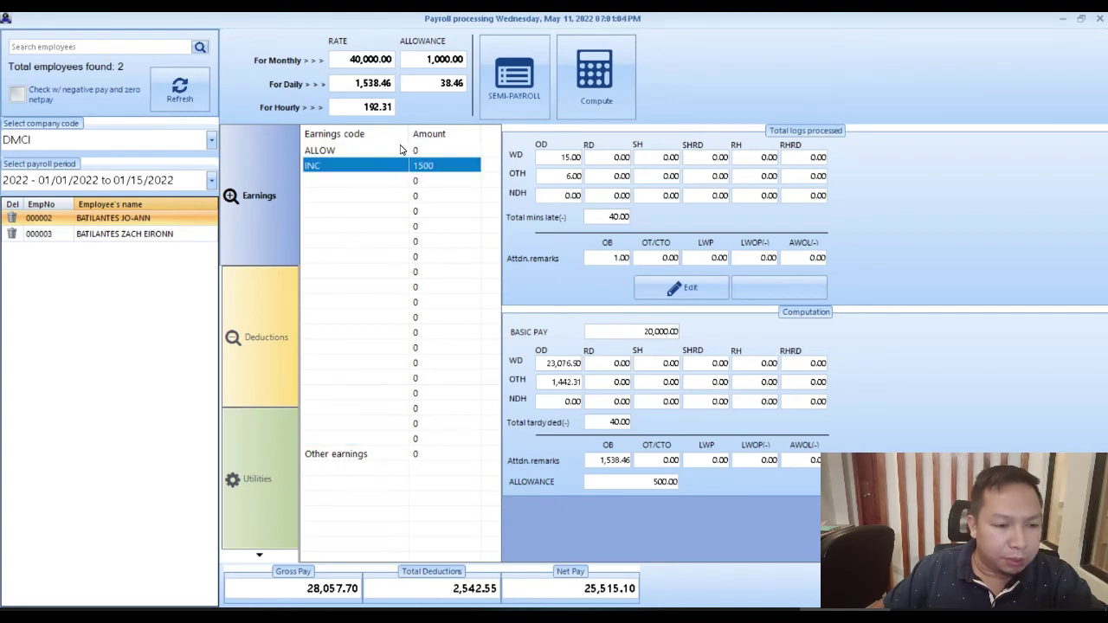
left_click(403, 151)
left_click(404, 180)
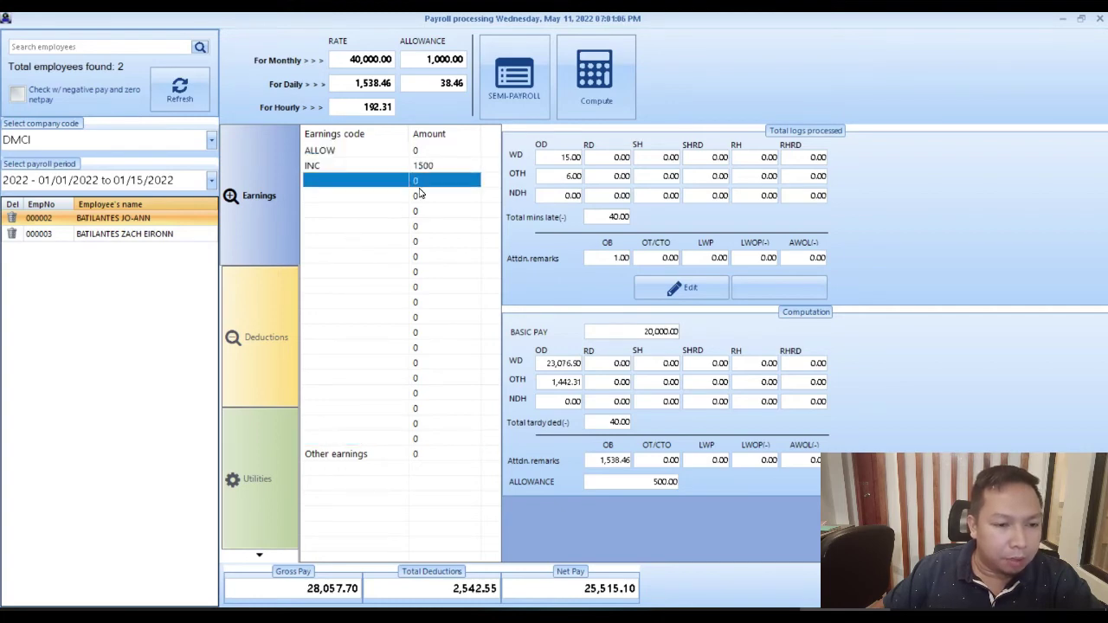
- Examine the unused earnings rows, the Other earnings row and the INC row for the first listed employee
left_click(421, 208)
left_click(436, 306)
left_click(423, 439)
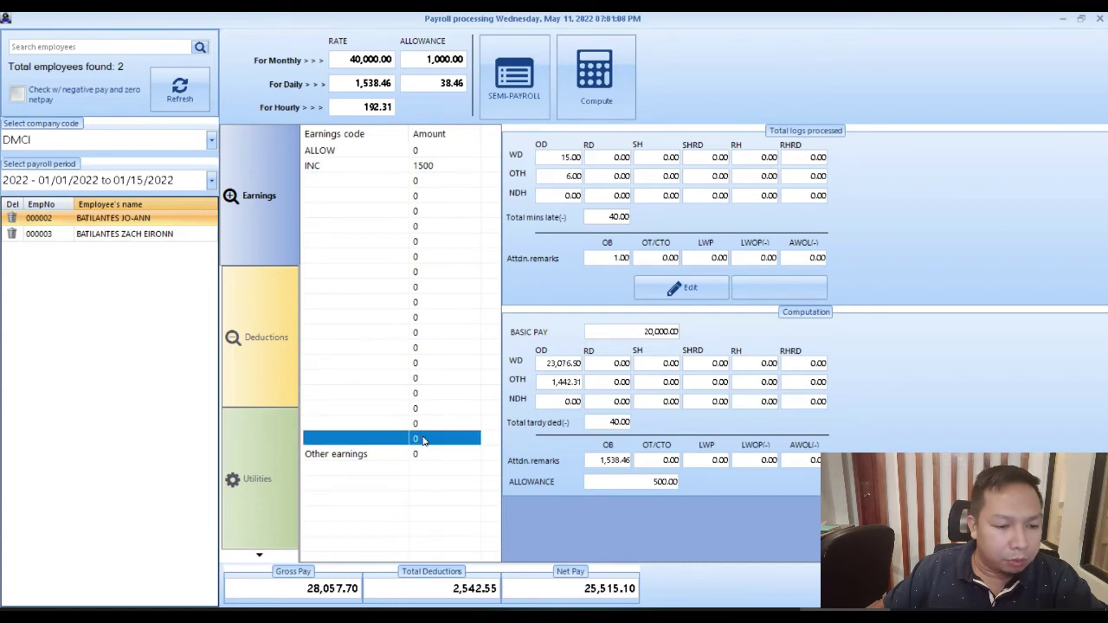
left_click(408, 455)
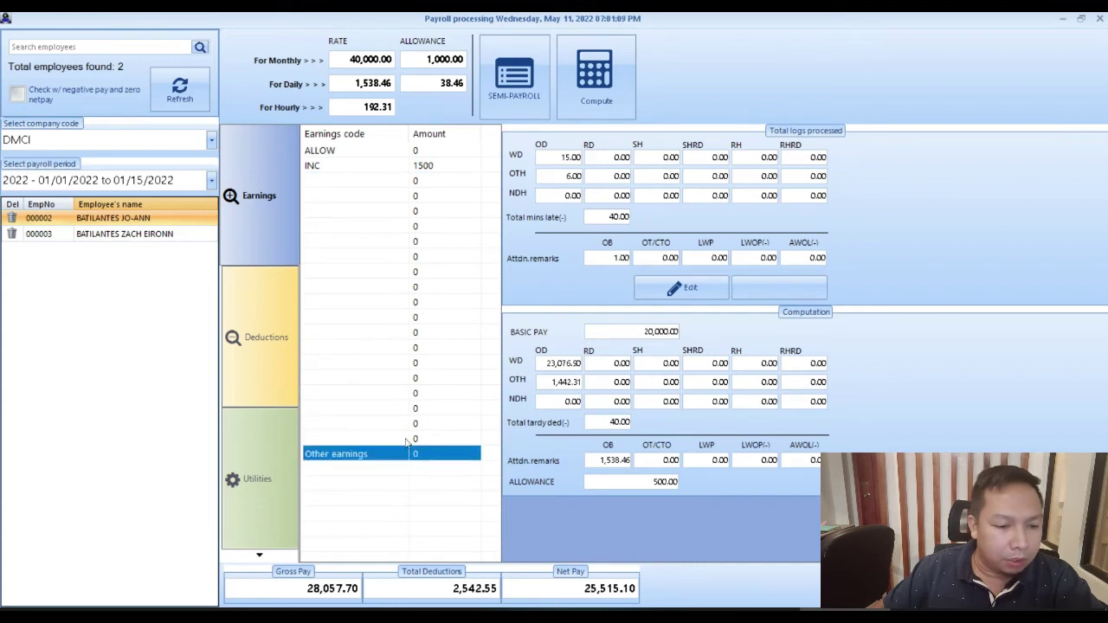
left_click(376, 167)
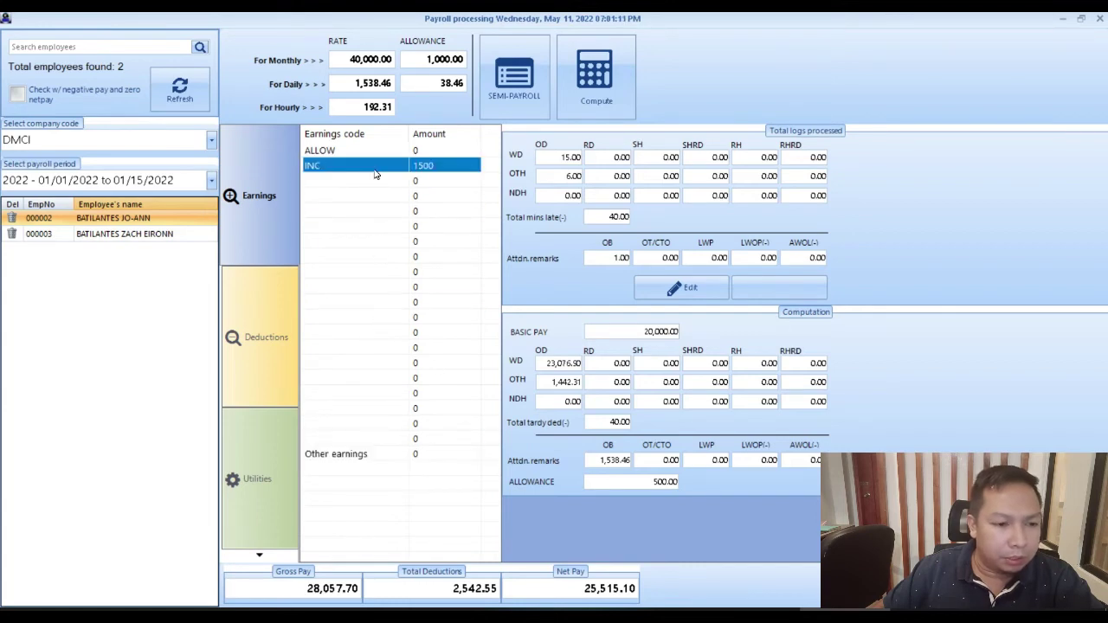
- Review the first listed employee's deduction rows and the employee shares for WTax, SSS, PhilHealth and Pag-IBIG
left_click(256, 348)
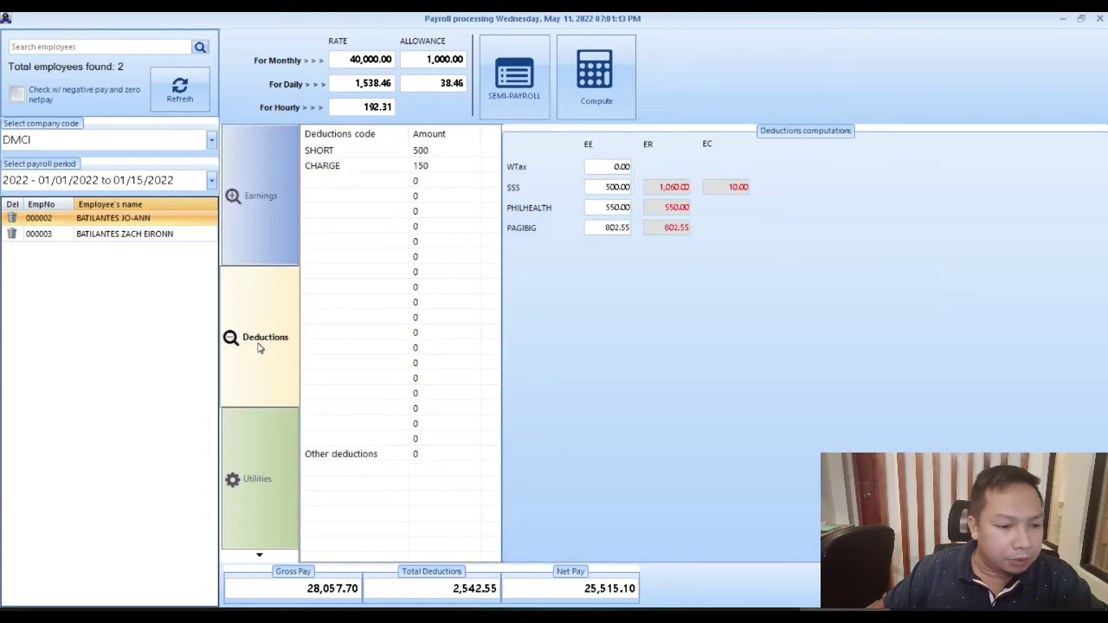
left_click(377, 178)
left_click(403, 378)
left_click(405, 422)
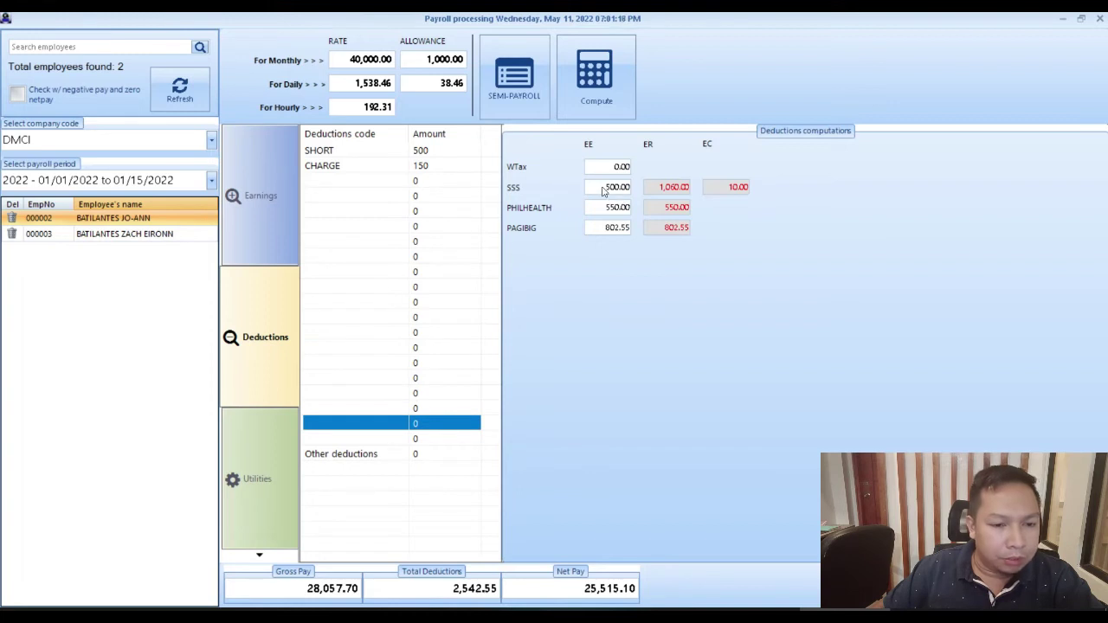
left_click(612, 170)
left_click(611, 188)
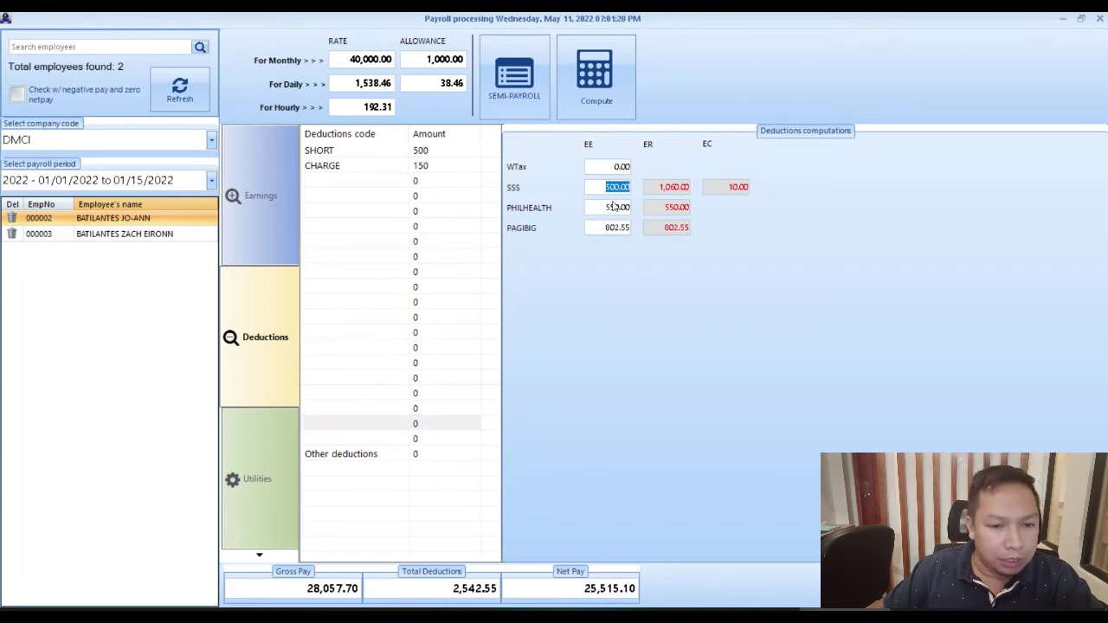
left_click(610, 208)
left_click(605, 228)
left_click(614, 170)
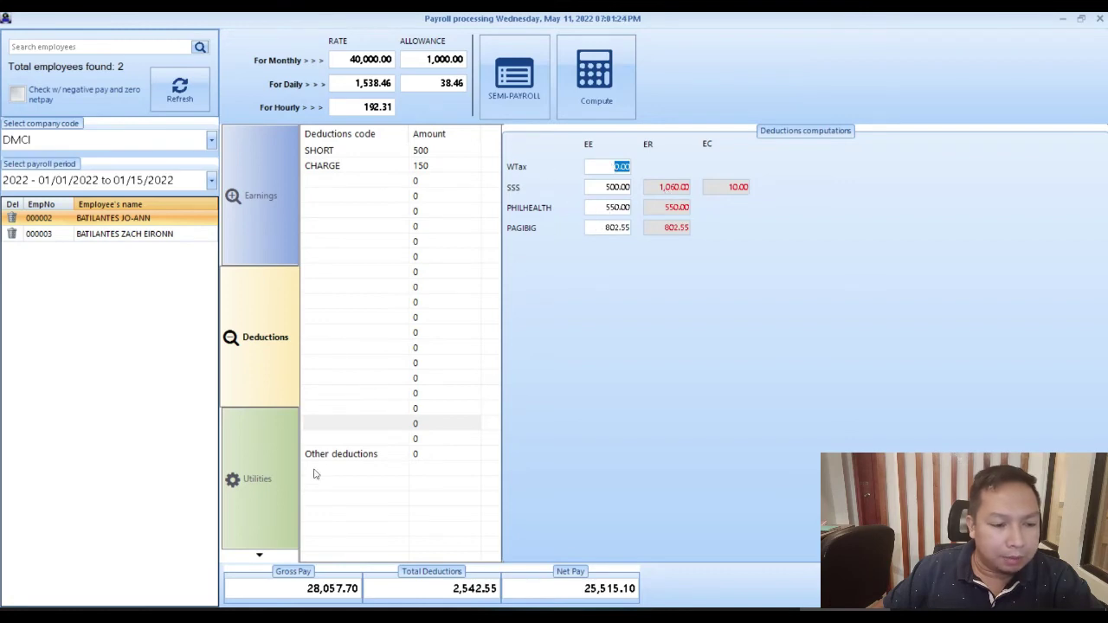
- View the payroll import and export utilities, and review the employee's gross pay alongside the earnings
left_click(296, 416)
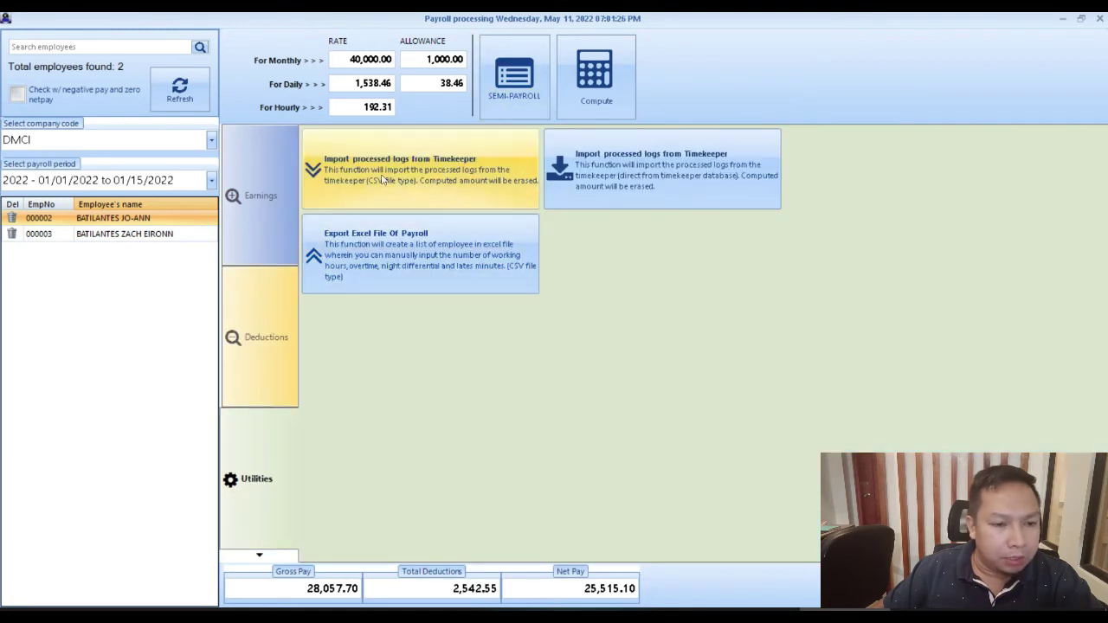
left_click(385, 169)
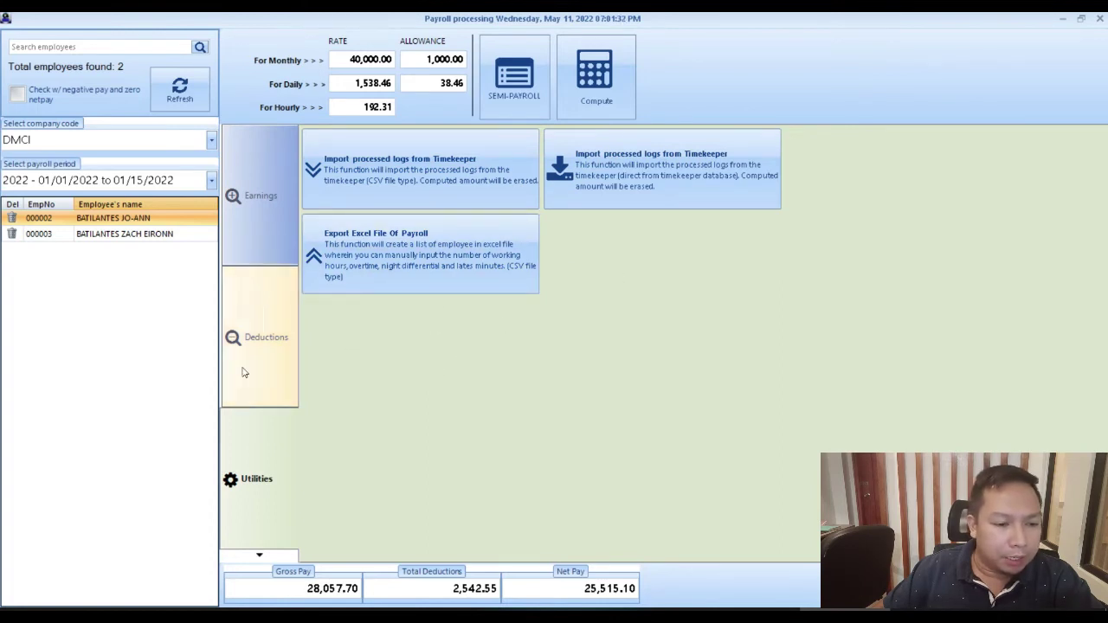
double_click(333, 589)
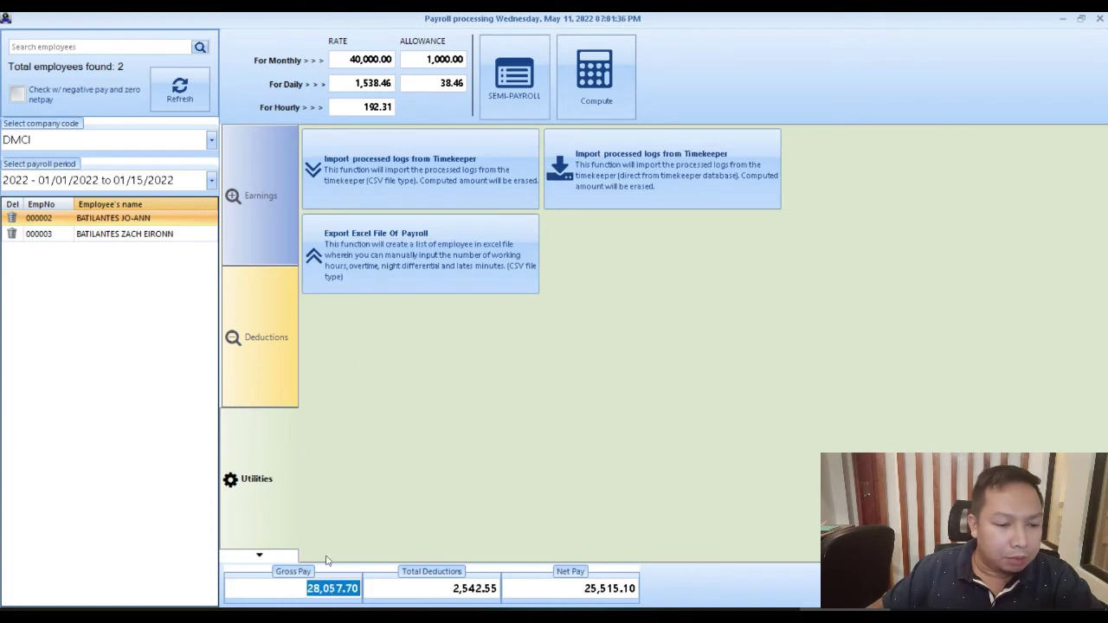
left_click(263, 198)
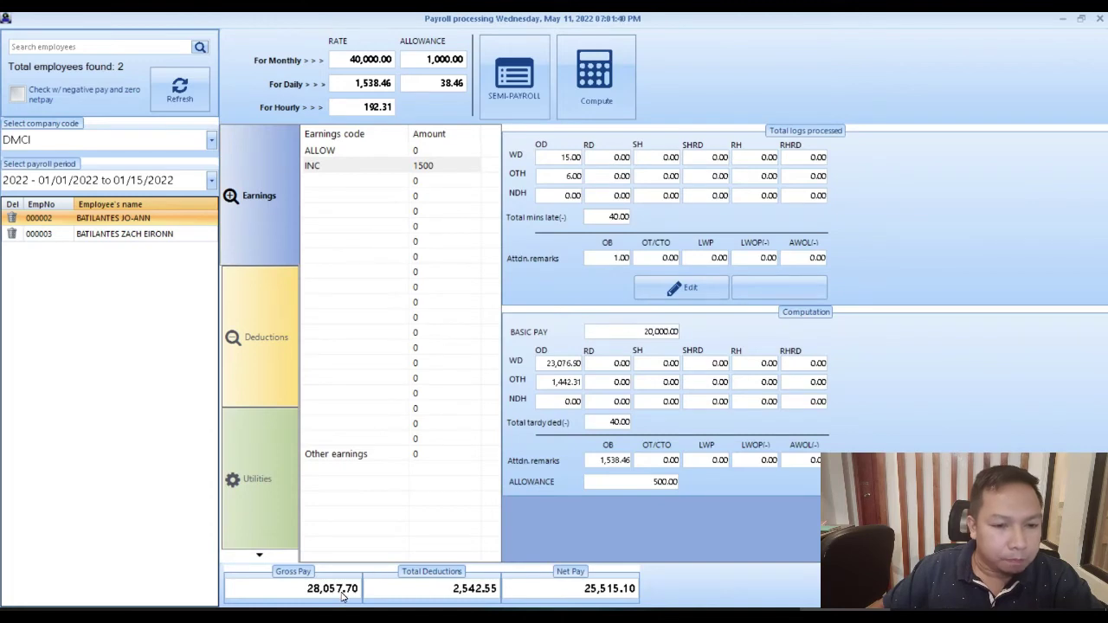
- Review the total deductions and net pay against the SHORT and CHARGE deduction rows
left_click(267, 340)
double_click(463, 591)
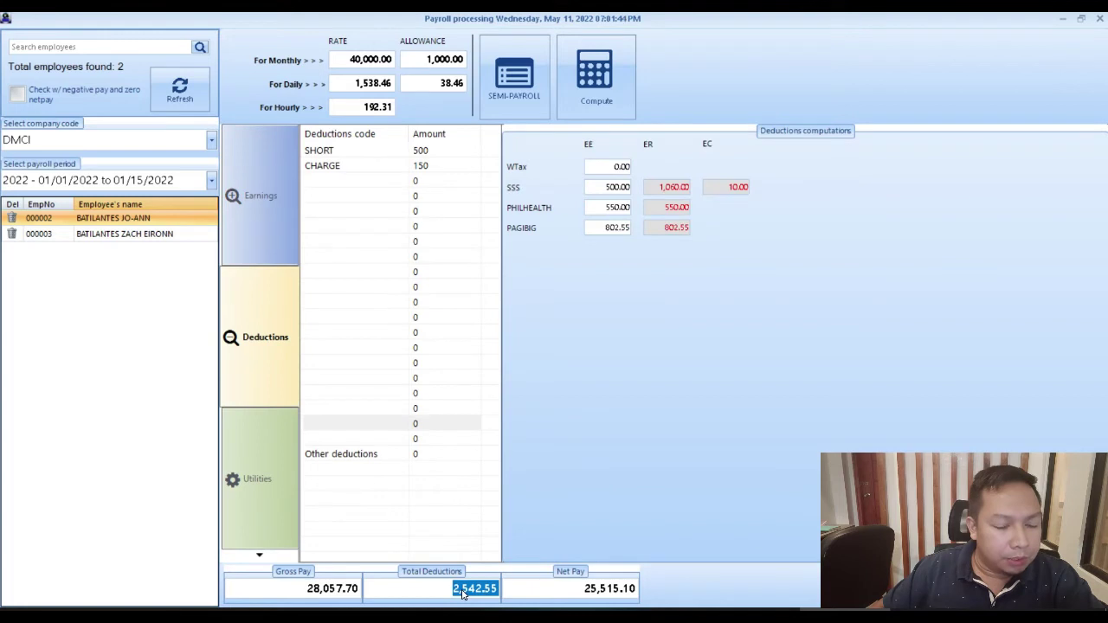
left_click(426, 166)
left_click(440, 152)
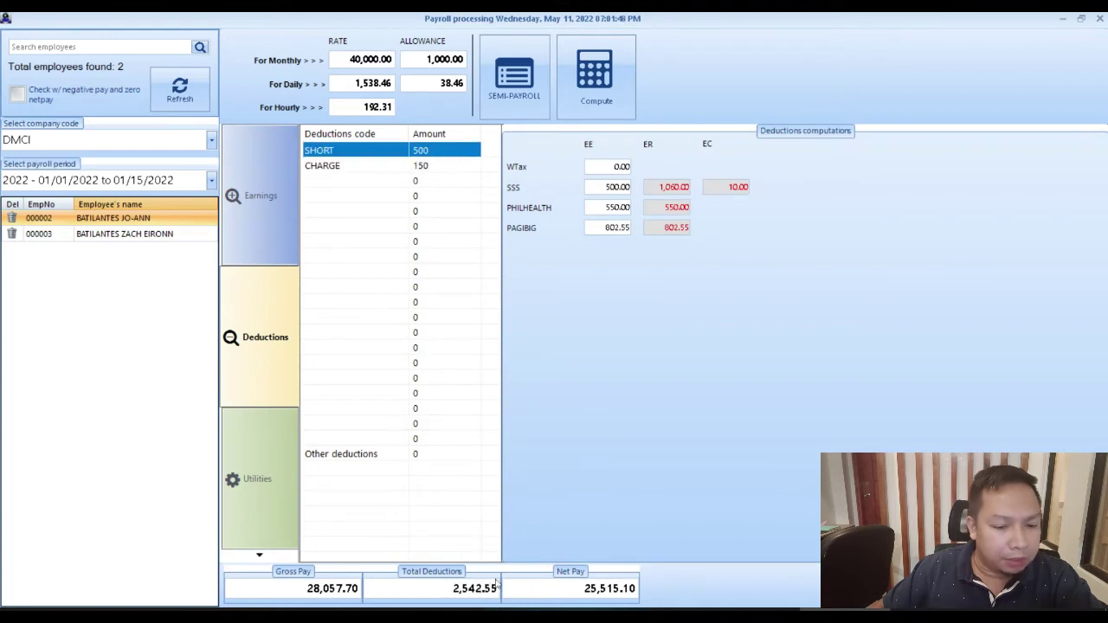
left_click(582, 596)
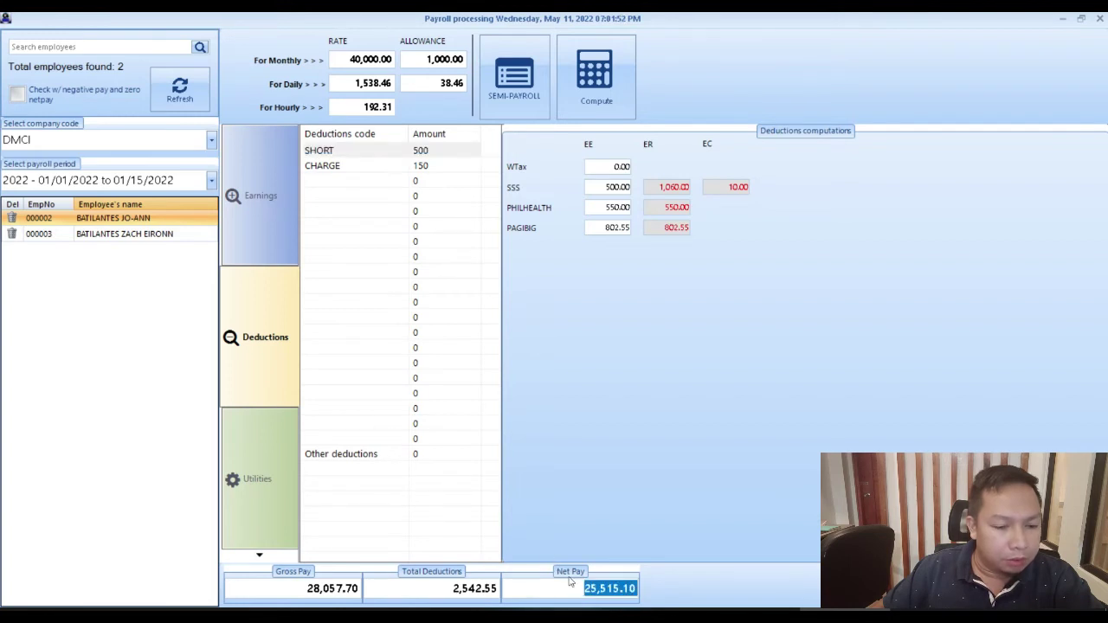
- Examine the unassigned code rows in the employee's deductions and earnings lists
left_click(372, 180)
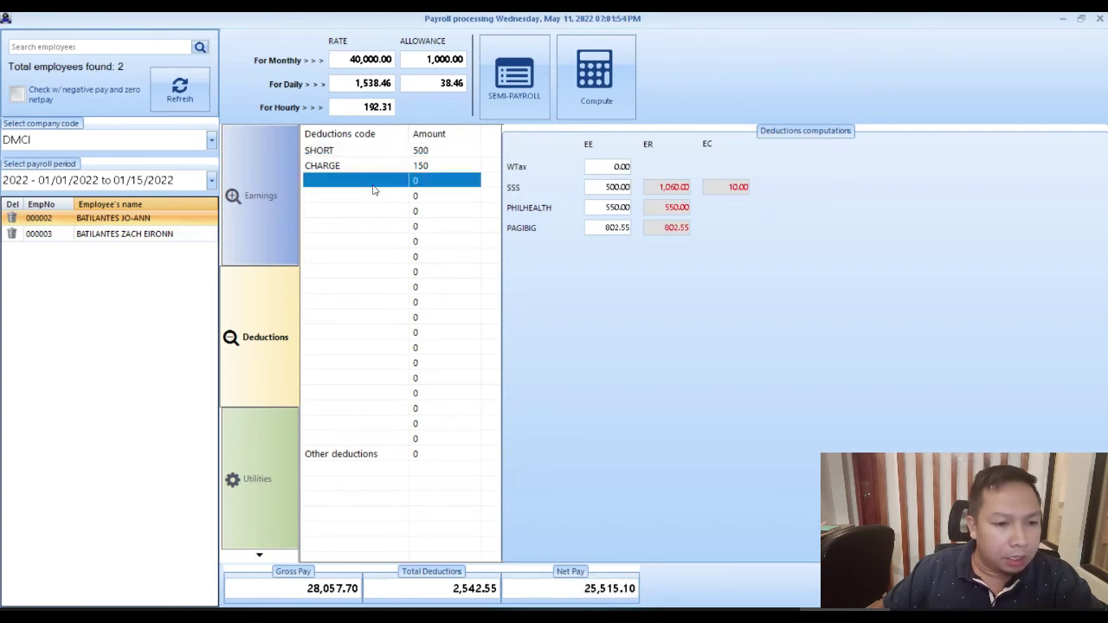
left_click(370, 293)
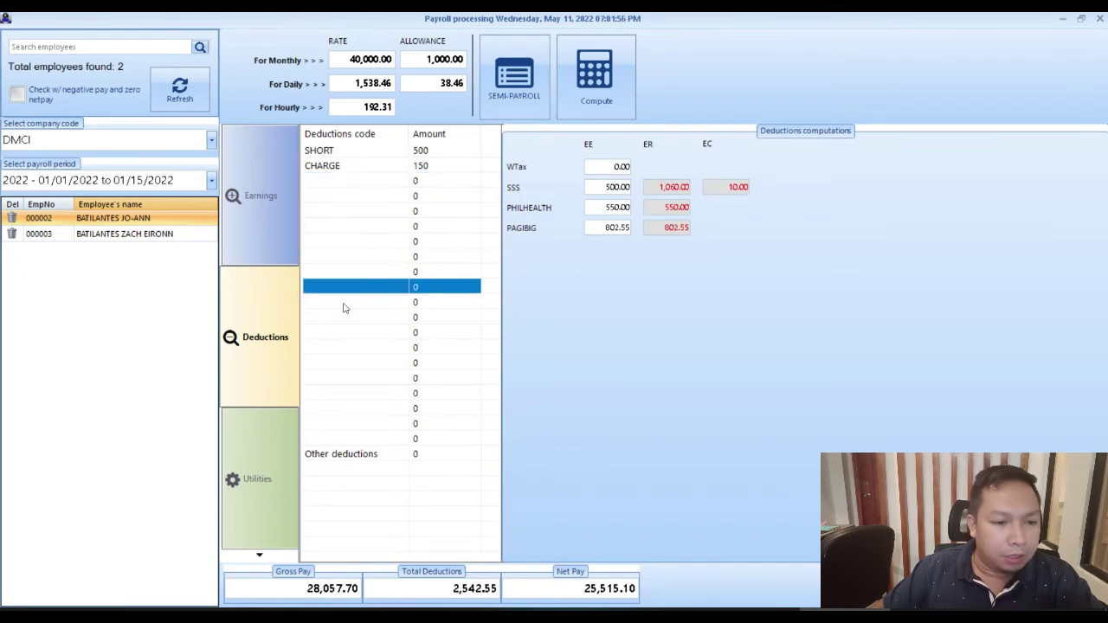
left_click(258, 195)
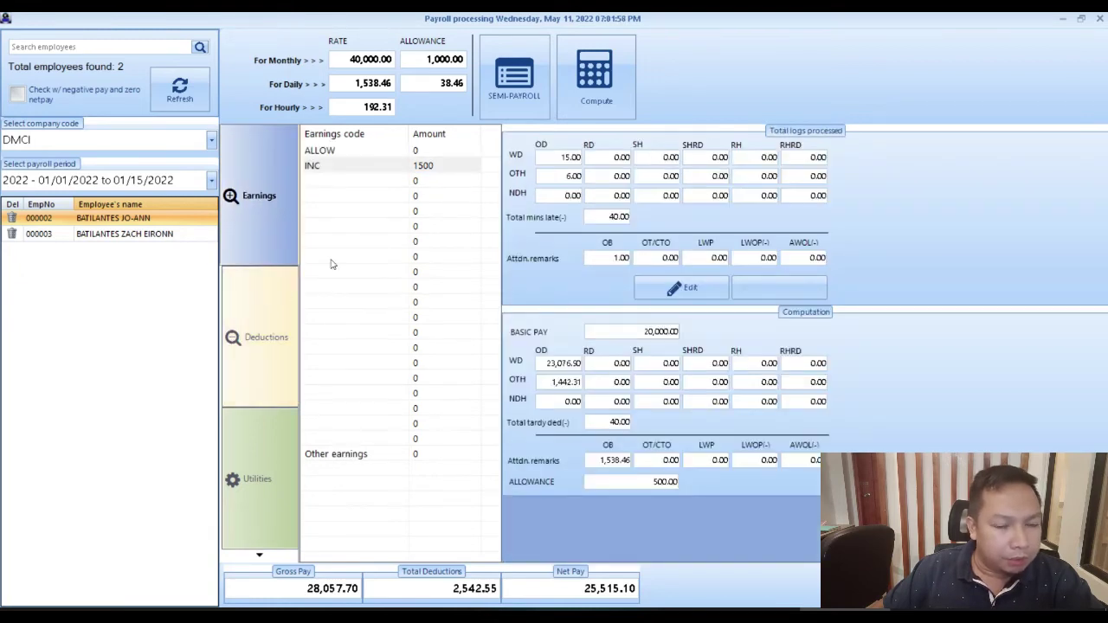
left_click(408, 241)
left_click(403, 320)
left_click(409, 363)
left_click(410, 397)
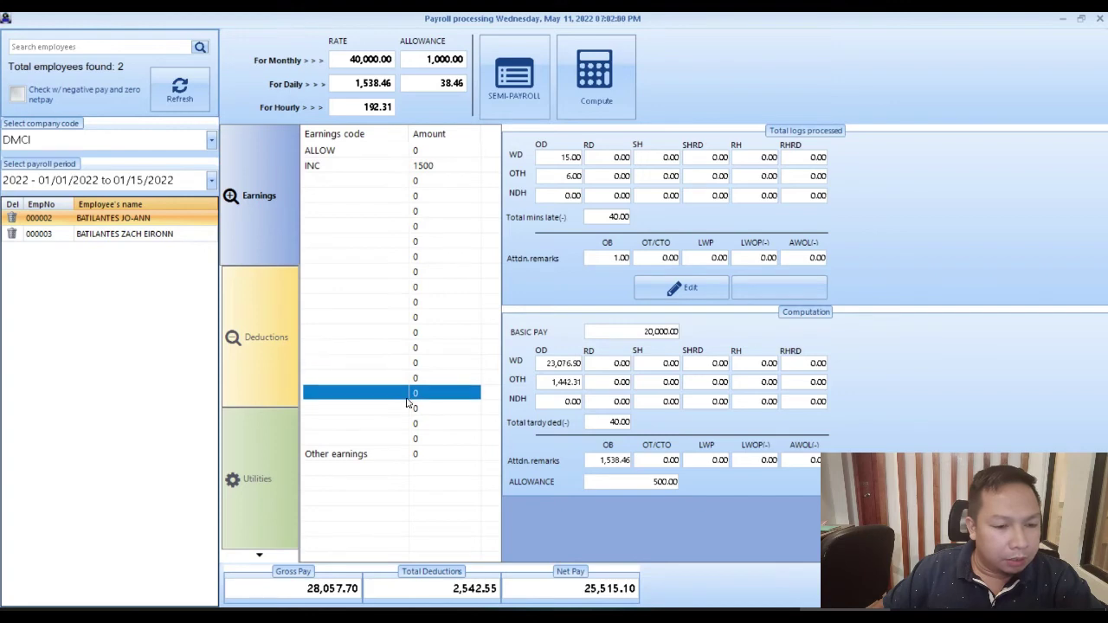
left_click(408, 408)
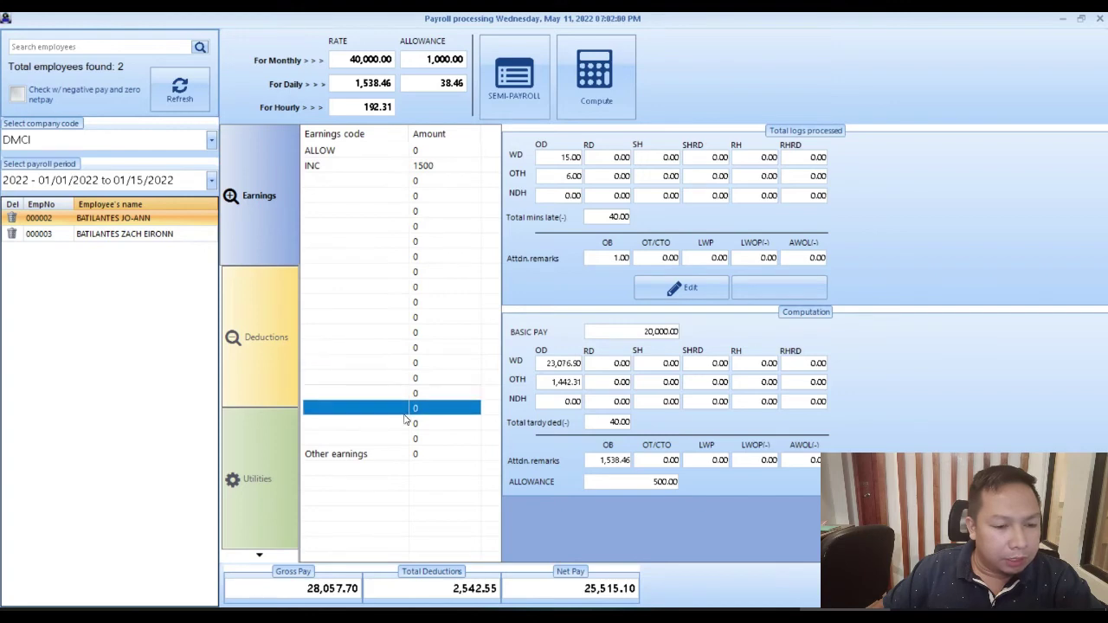
- Compute the DMCI payroll for the period 2022 - 01/01/2022 to 01/15/2022 and confirm the processing
left_click(603, 99)
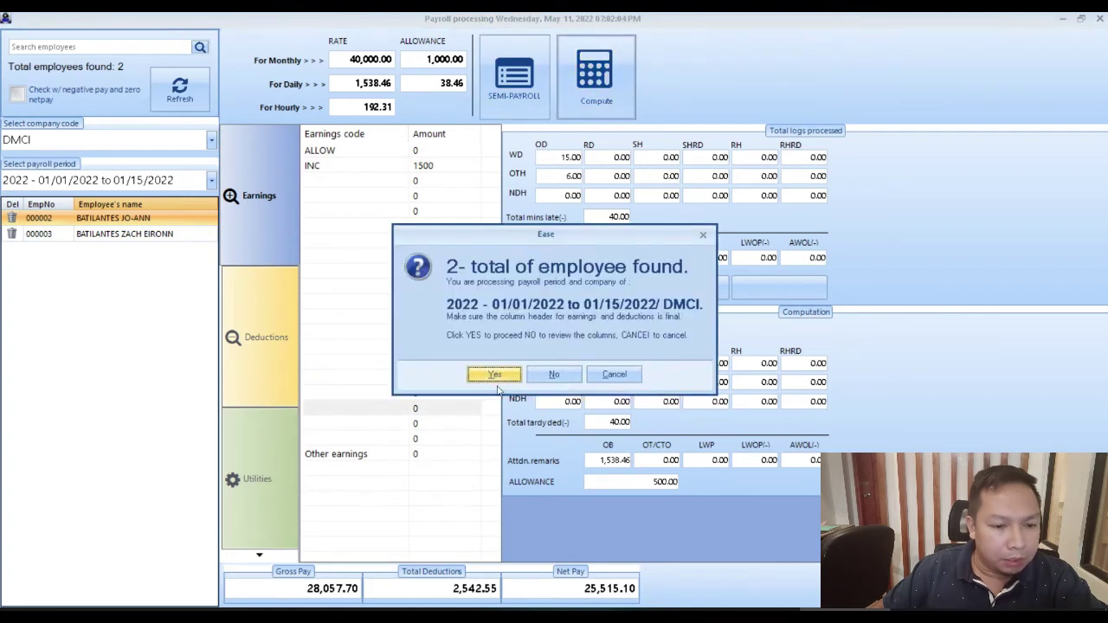
left_click(496, 374)
left_click(558, 346)
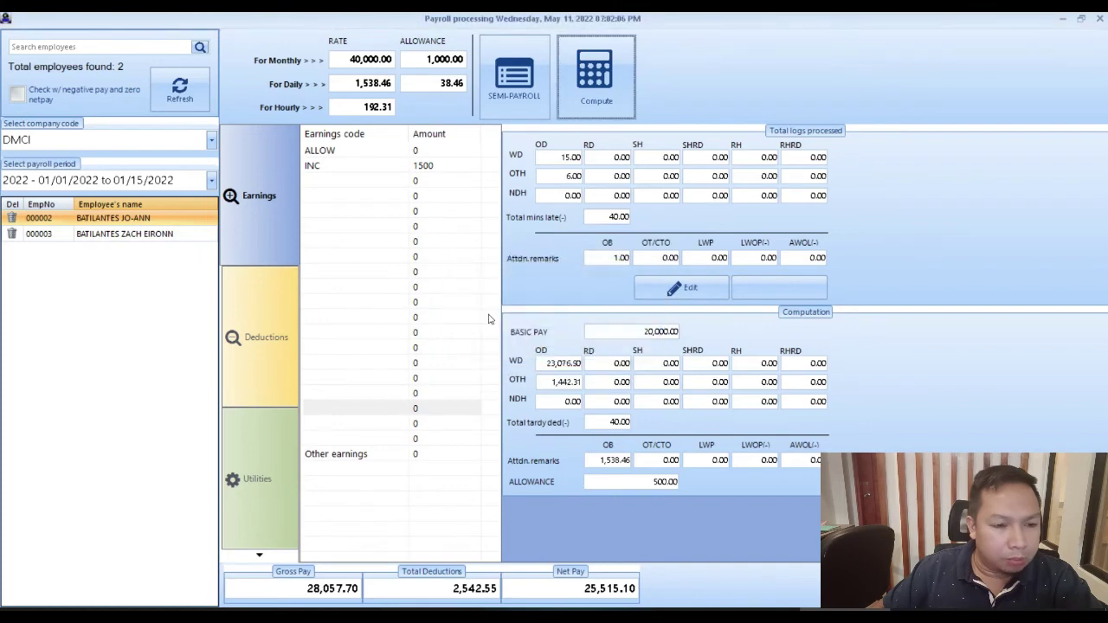
- Check the INC and unused earnings rows and the deductions list after the payroll computation
left_click(425, 164)
left_click(416, 225)
left_click(427, 302)
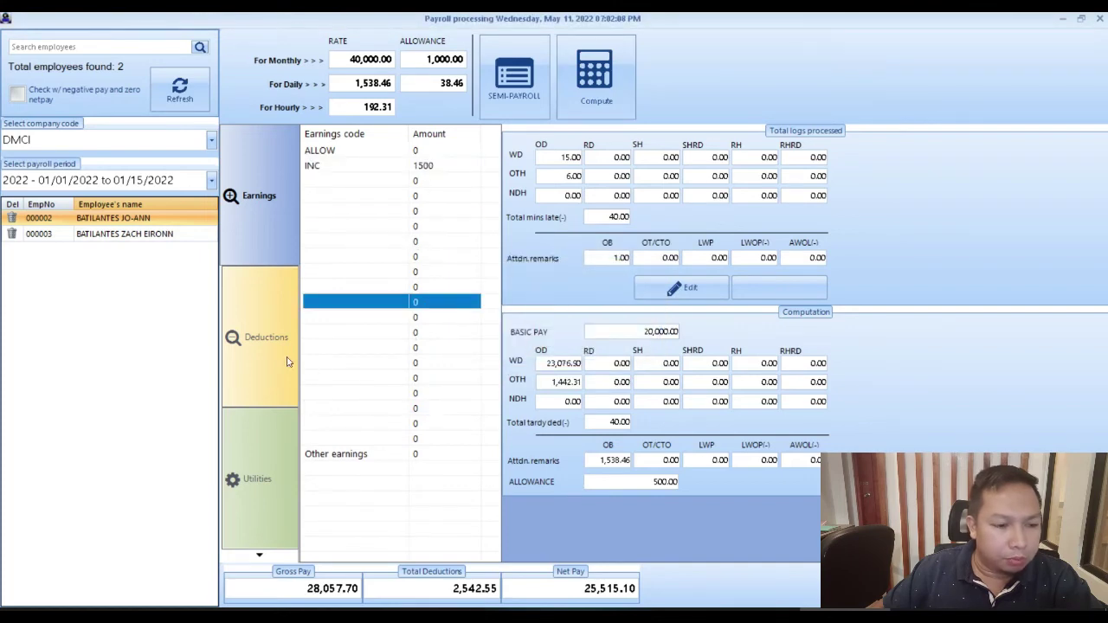
left_click(280, 354)
left_click(285, 196)
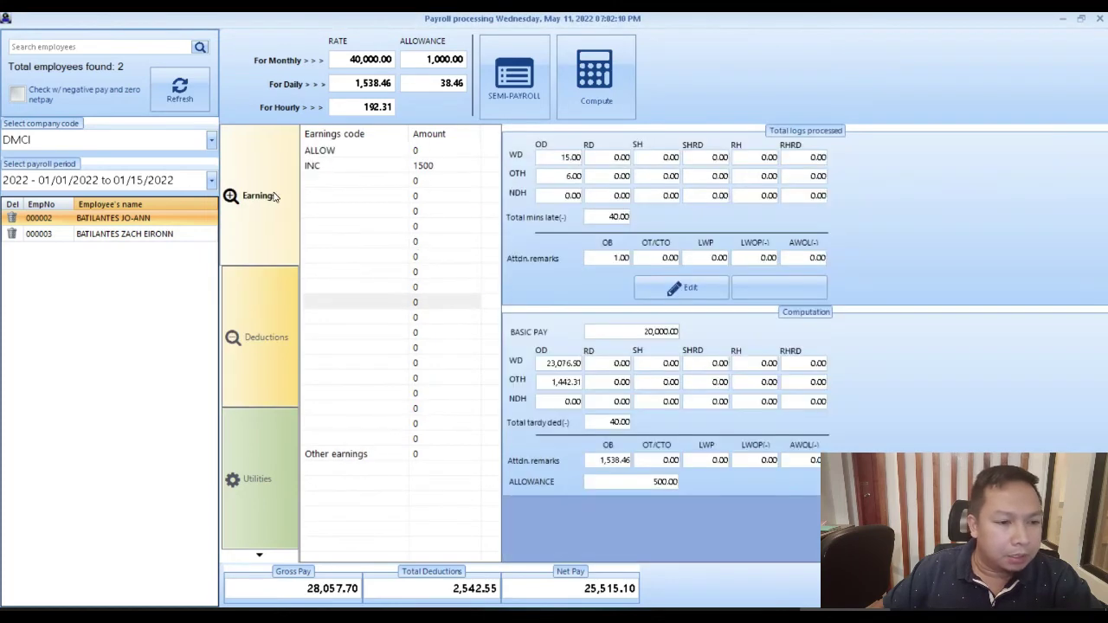
- Check for employees with negative or zero net pay, and restore the full list to compare both employees' payroll records
left_click(50, 95)
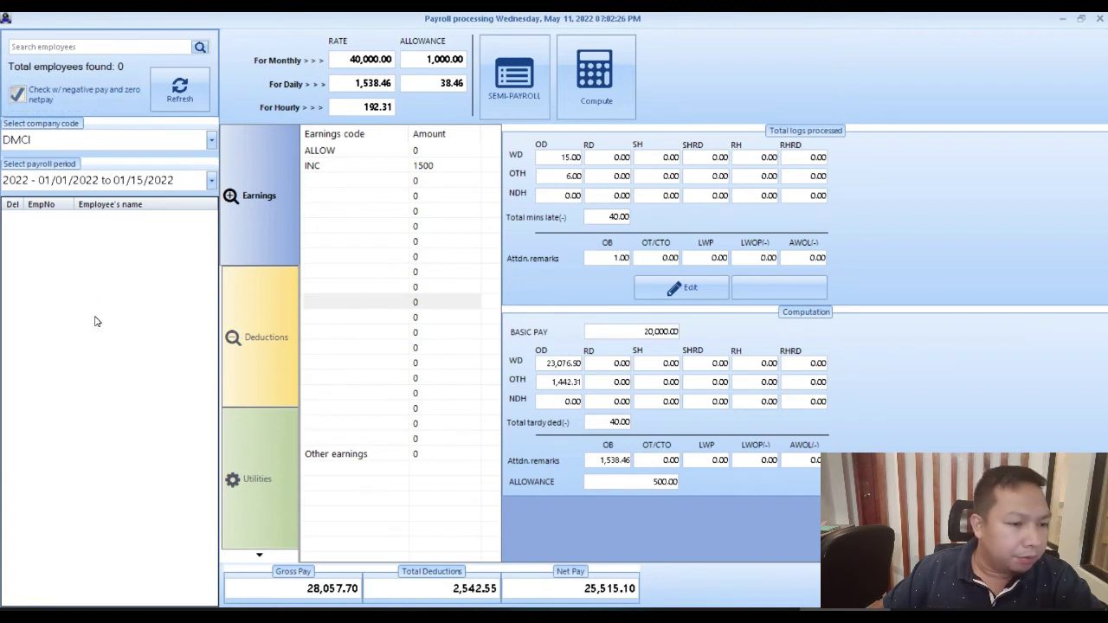
left_click(49, 98)
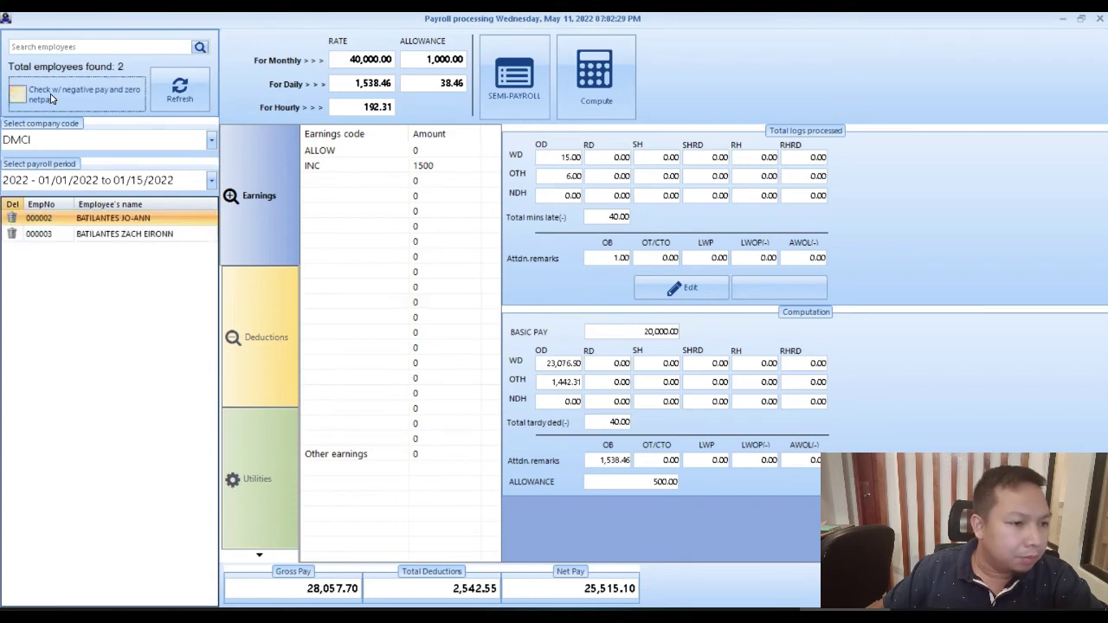
left_click(122, 234)
left_click(39, 220)
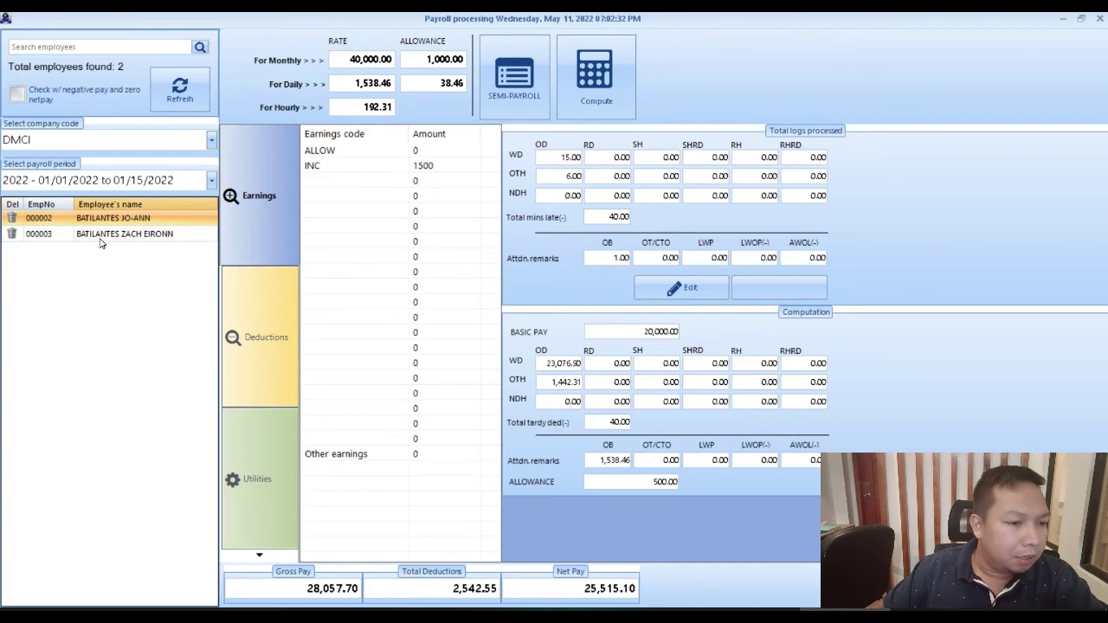
key("Down")
key("Up")
key("Down")
key("Up")
key("Down")
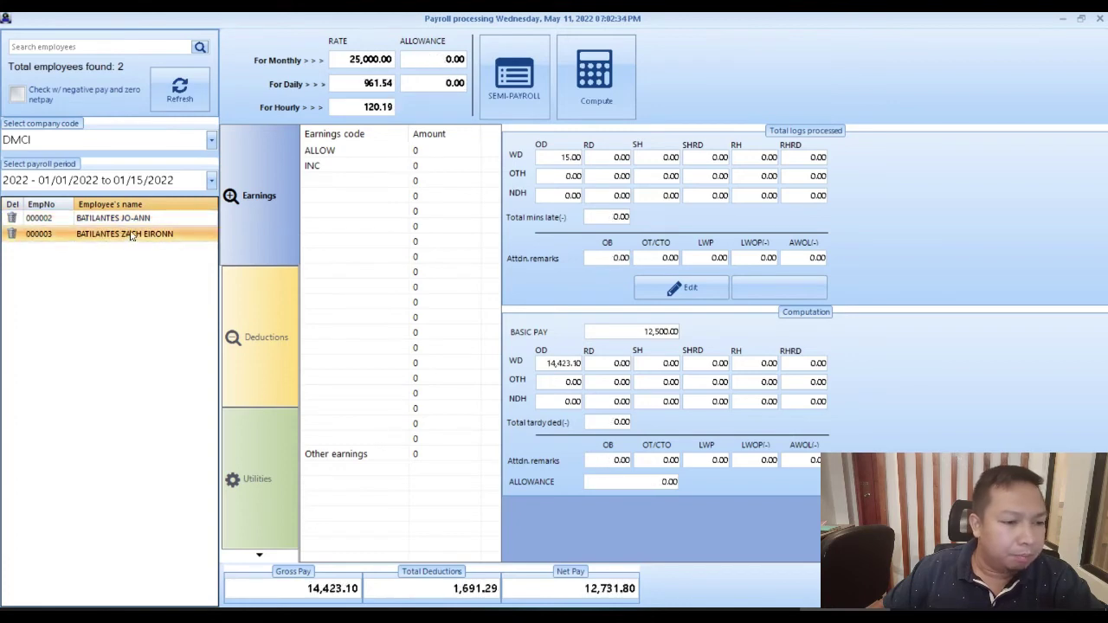
left_click(138, 223)
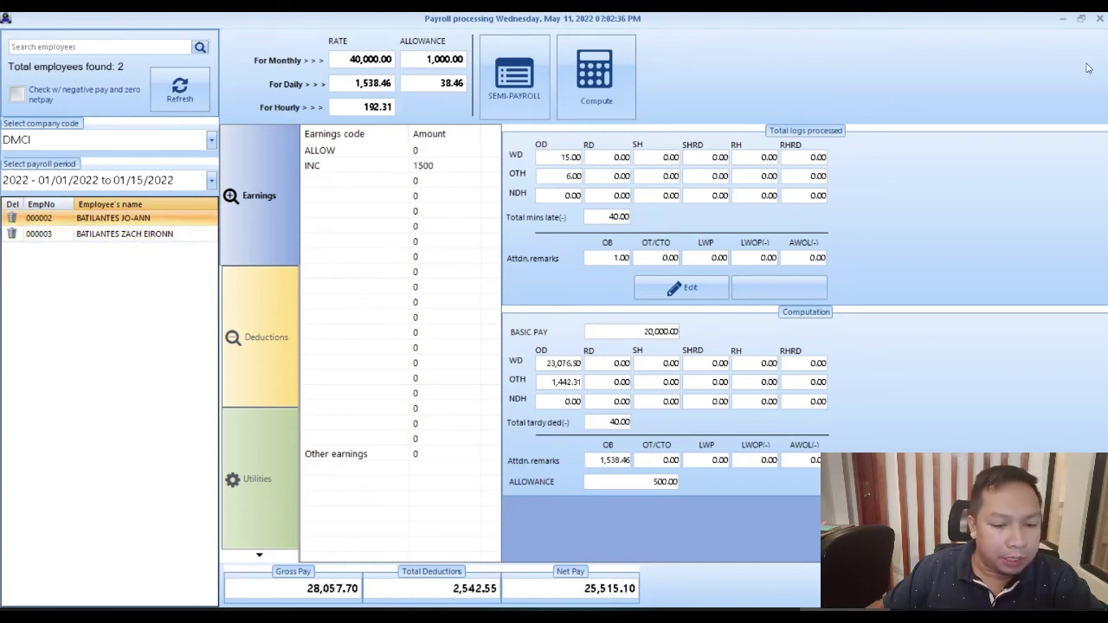
- Close payroll processing and open the generated reports list to look over the employee masterfile reports
left_click(1099, 18)
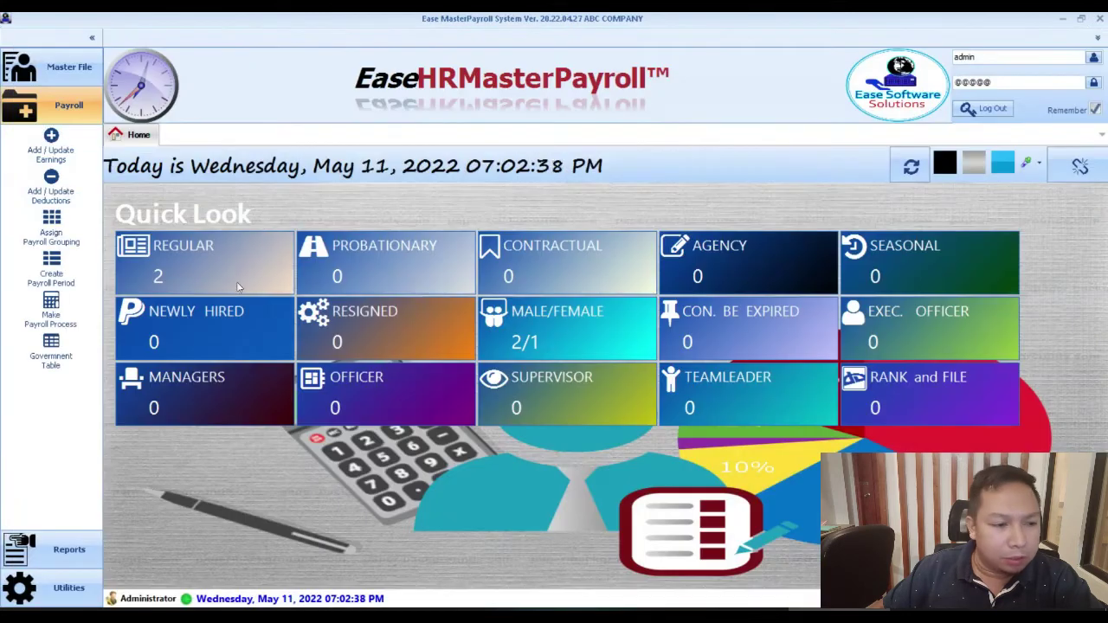
left_click(58, 554)
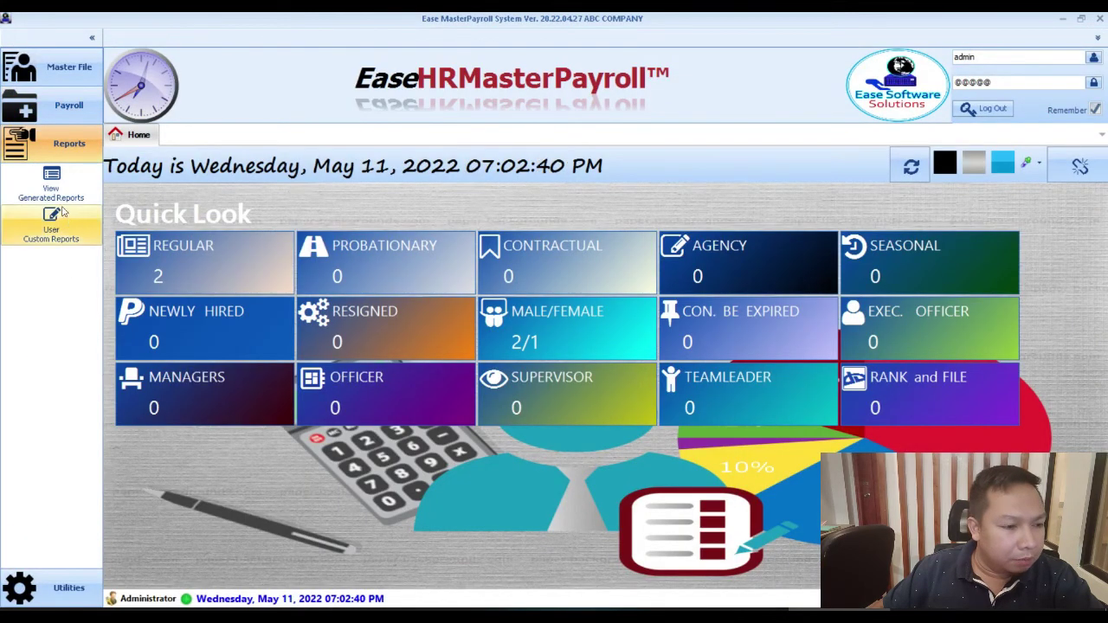
left_click(49, 182)
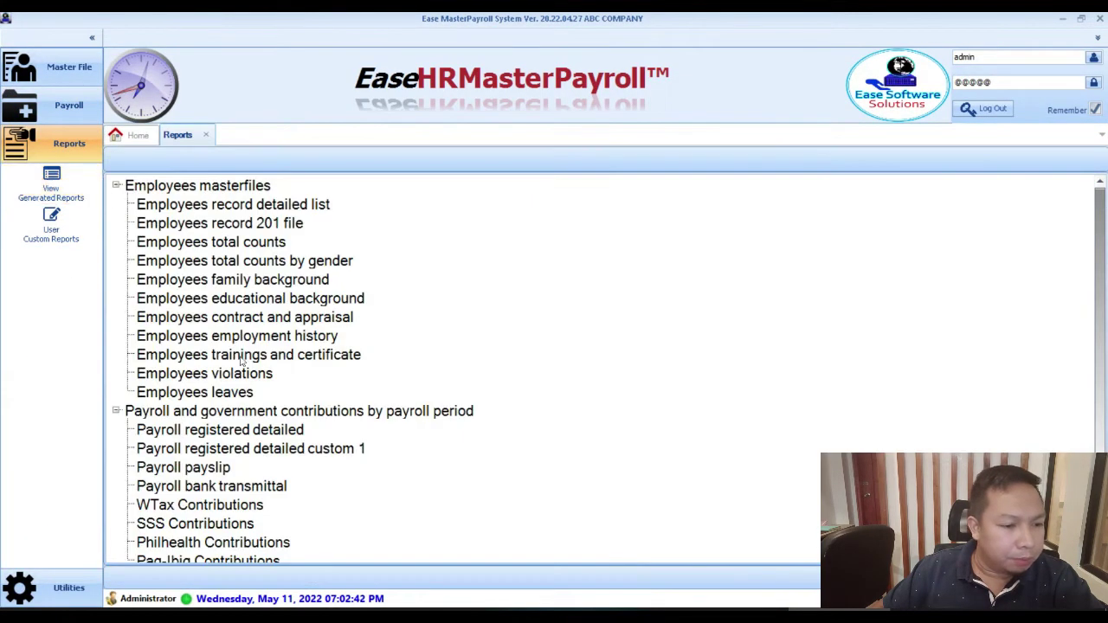
left_click(246, 320)
left_click(213, 223)
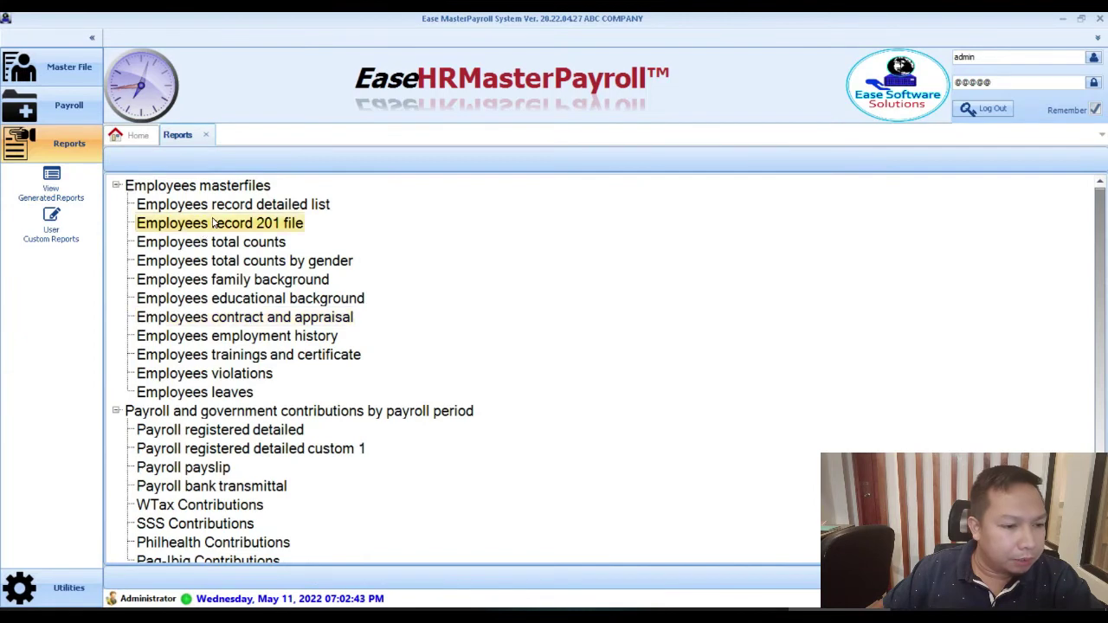
- Preview the Payroll registered detailed report for the period 2021 - 01/01/2021 to 01/15/2021, and close the report and its print dialog
left_click(245, 430)
scroll(294, 424, "down", 1)
left_click(247, 400)
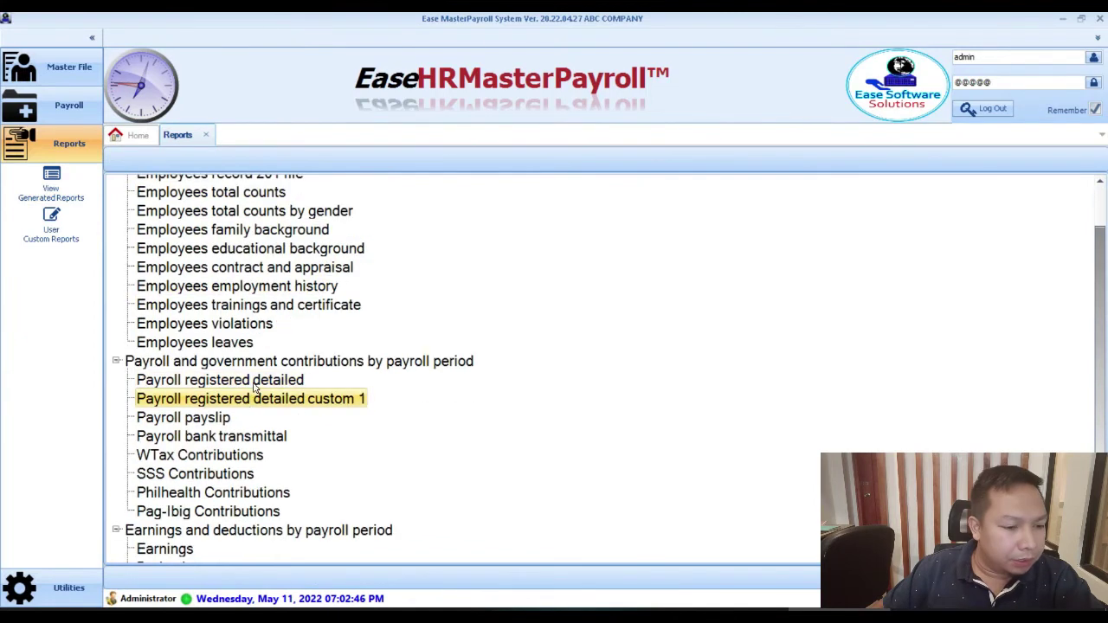
double_click(254, 384)
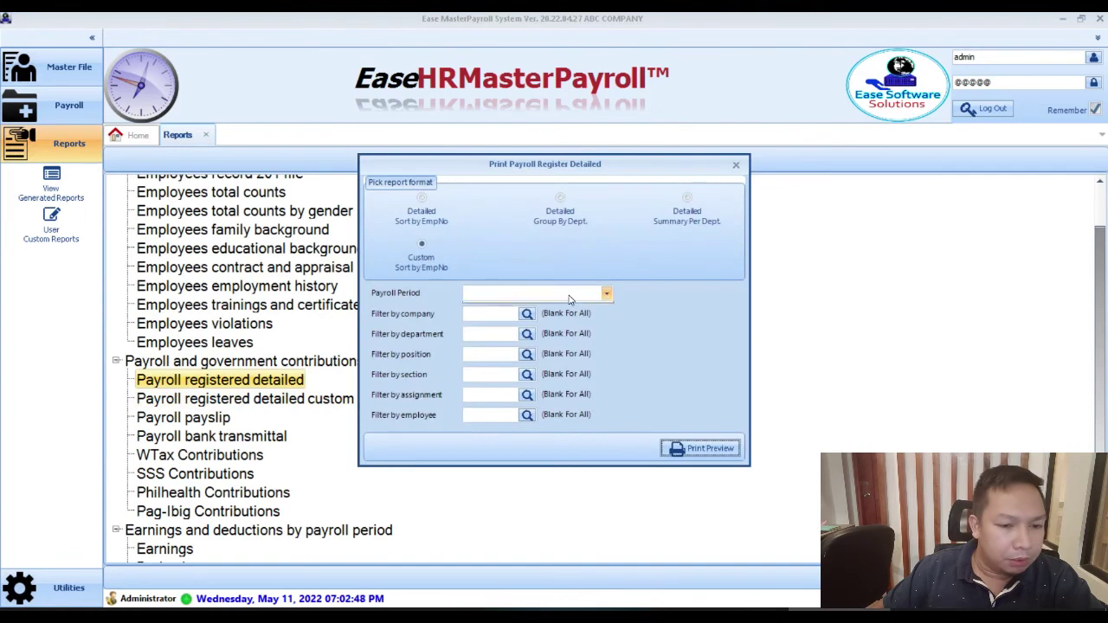
left_click(569, 299)
left_click(563, 324)
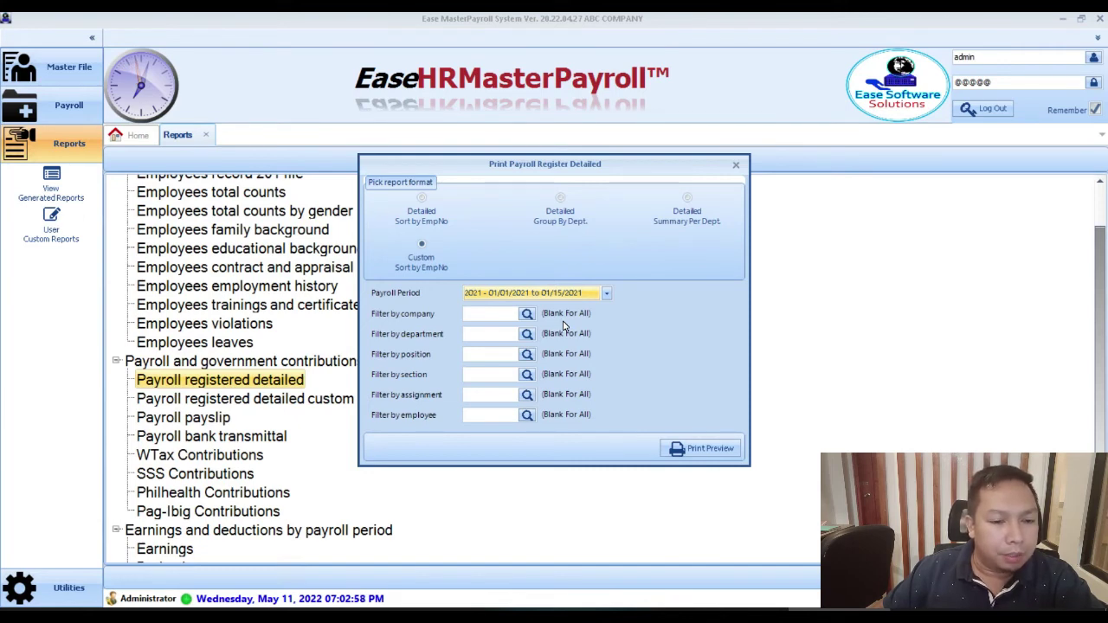
left_click(709, 448)
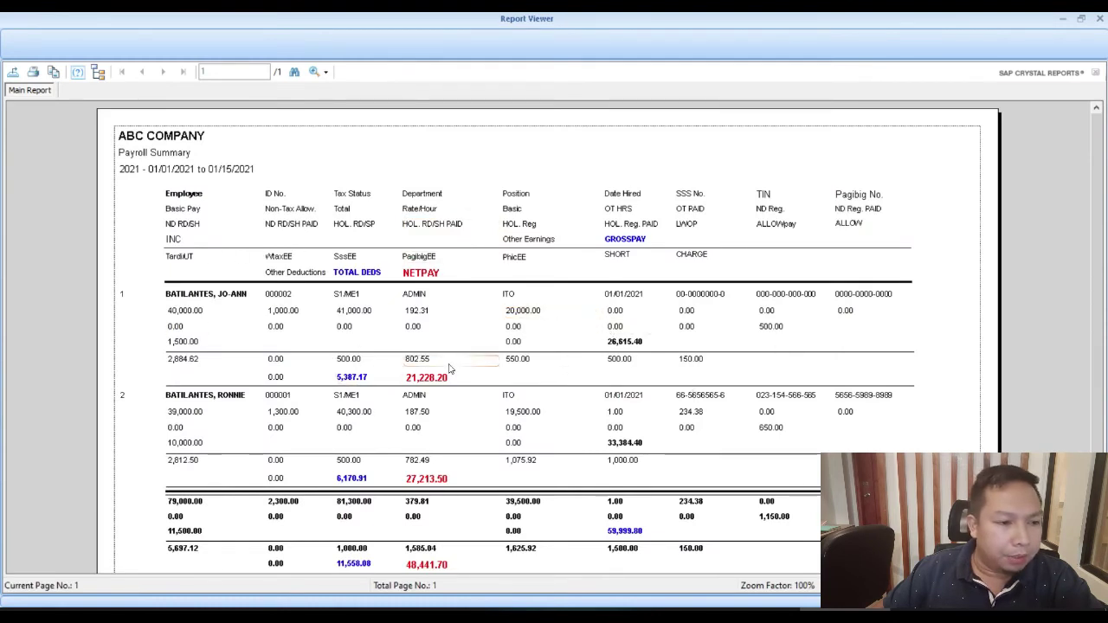
left_click(1099, 19)
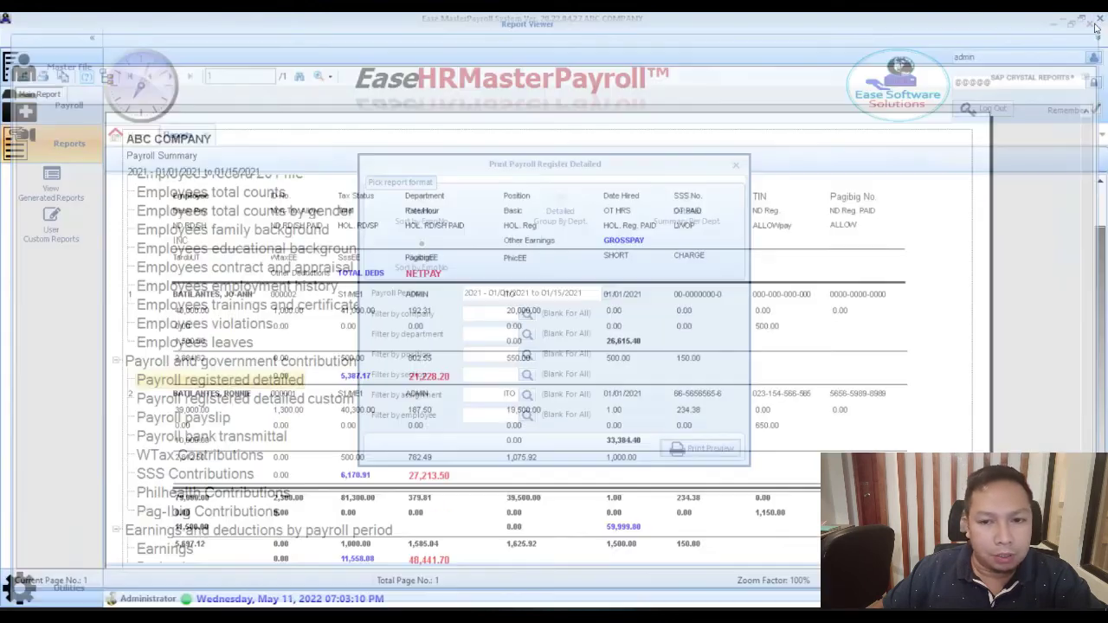
key("Escape")
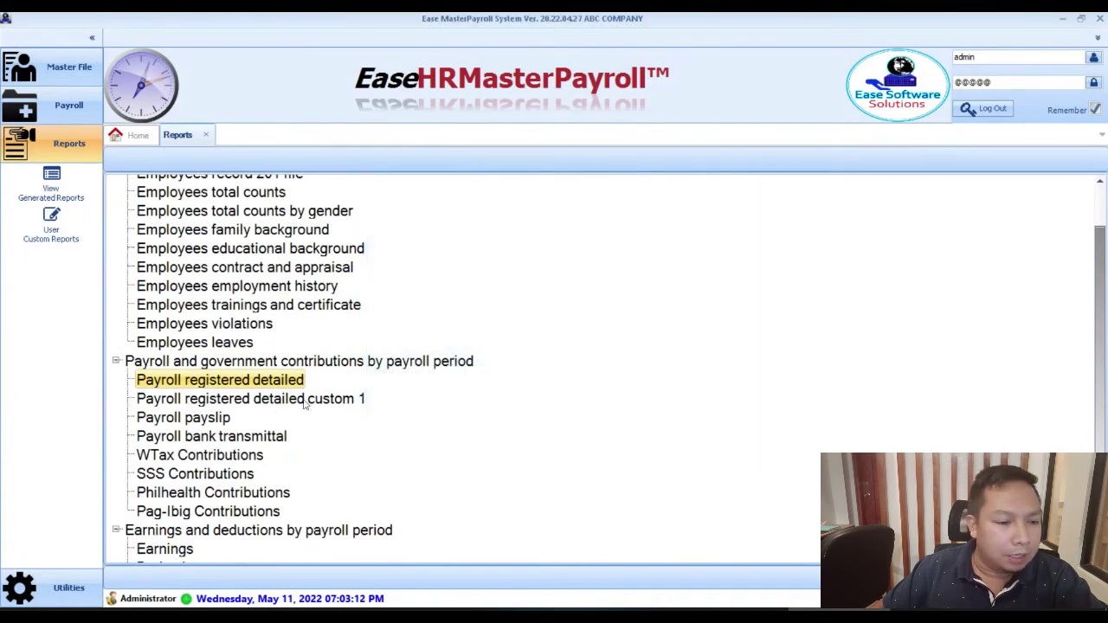
- Preview the Payroll registered detailed custom 1 report for 2022 - 01/01/2022 to 01/15/2022, and close it with its print dialog
left_click(303, 400)
left_click(627, 275)
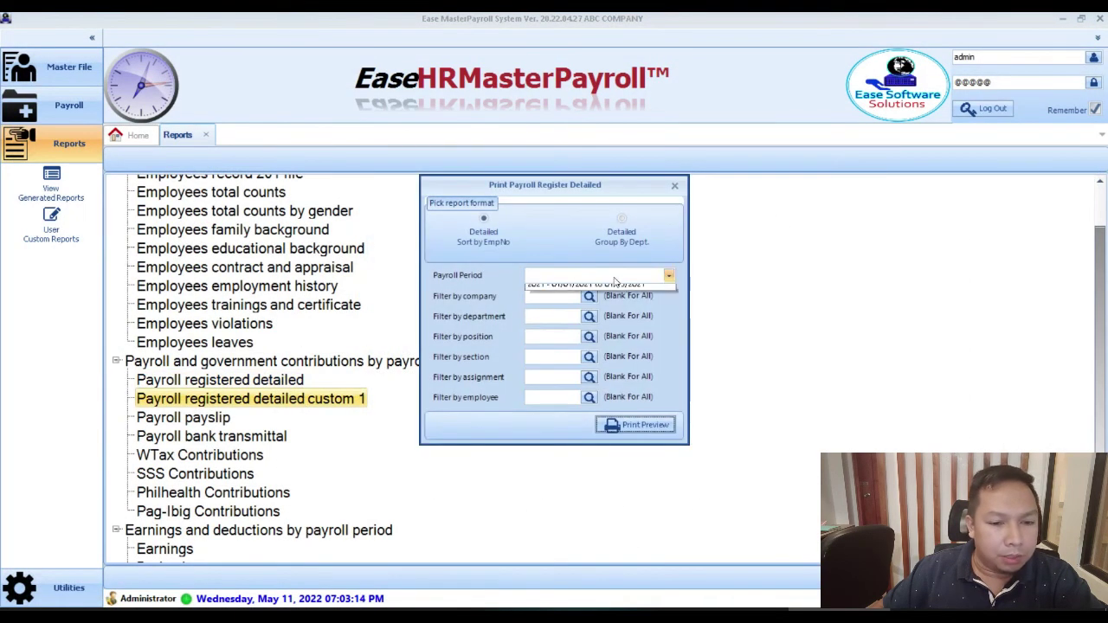
left_click(606, 286)
left_click(669, 427)
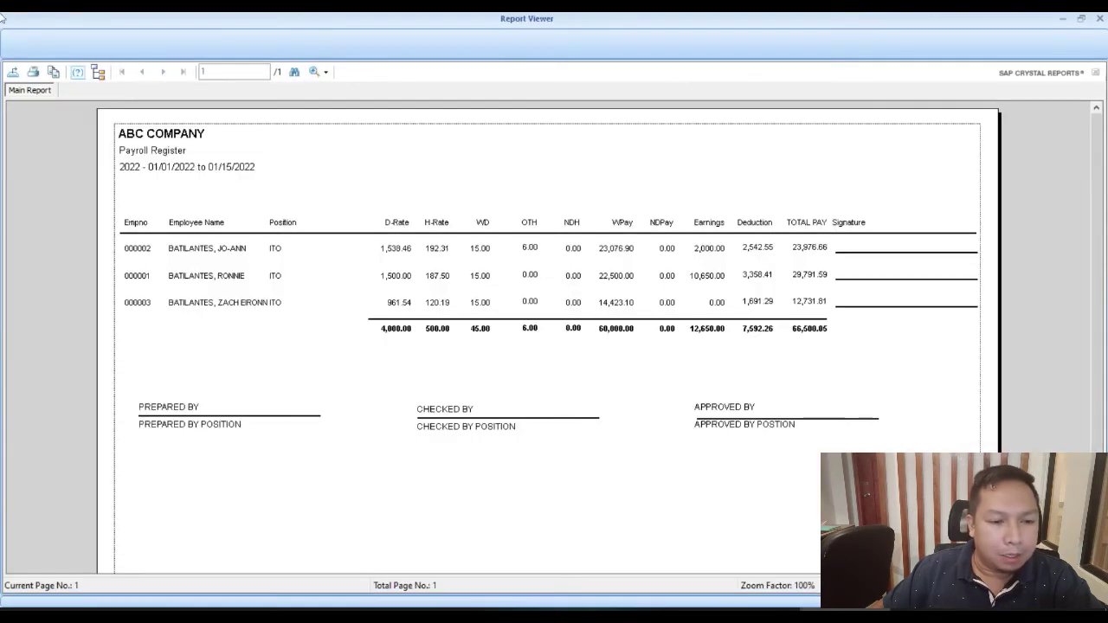
left_click(1099, 18)
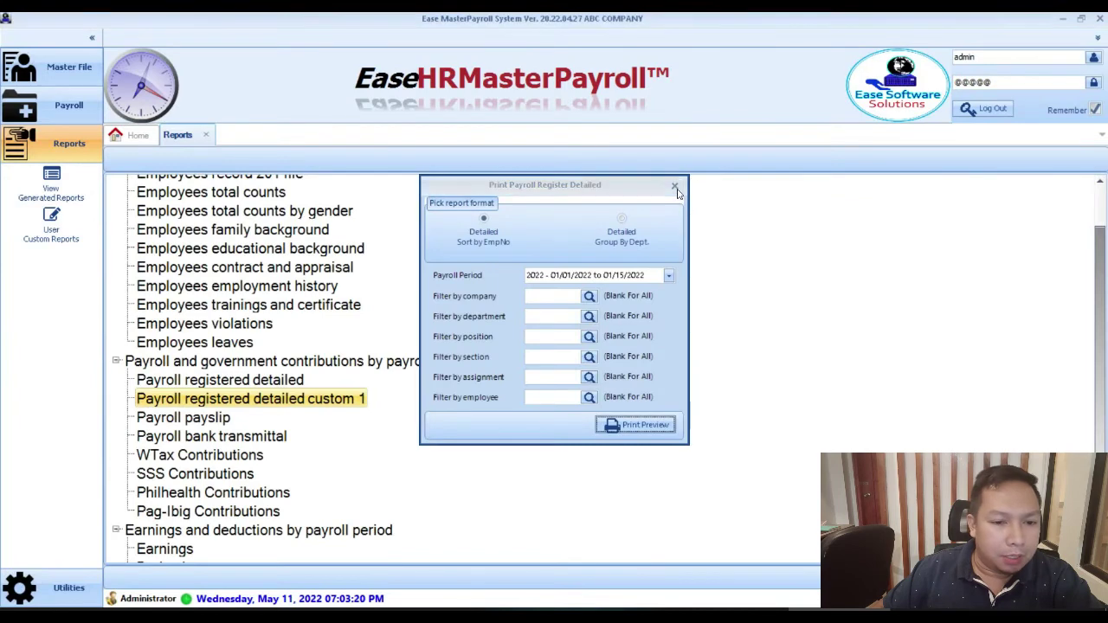
left_click(674, 187)
- Generate the Payroll payslip preview for the period 2022 - 01/01/2022 to 01/15/2022
left_click(199, 421)
double_click(198, 422)
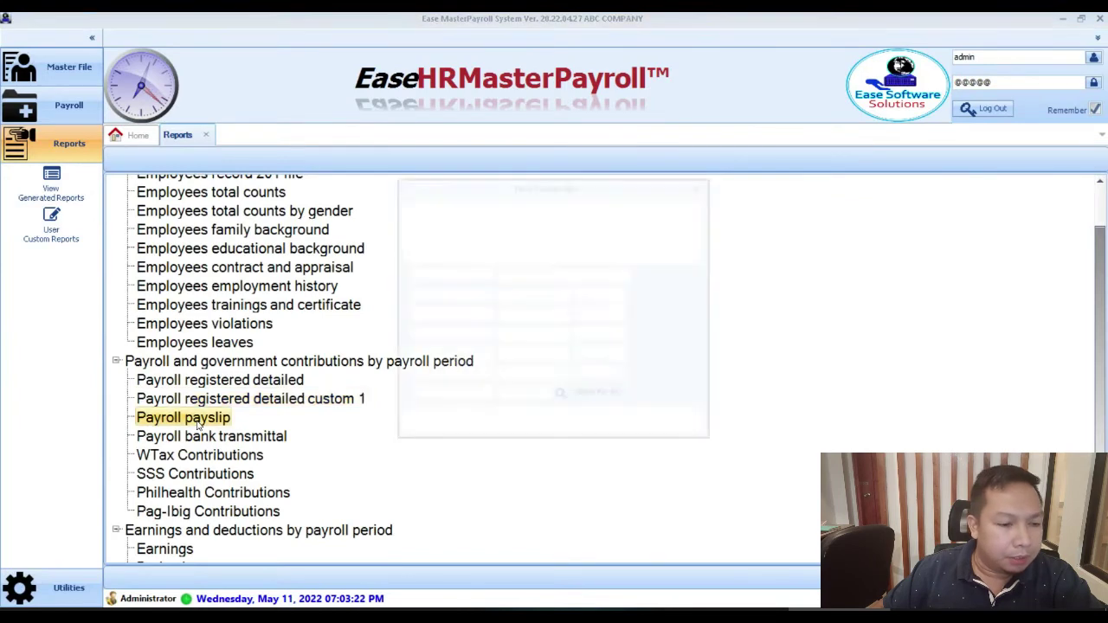
left_click(626, 278)
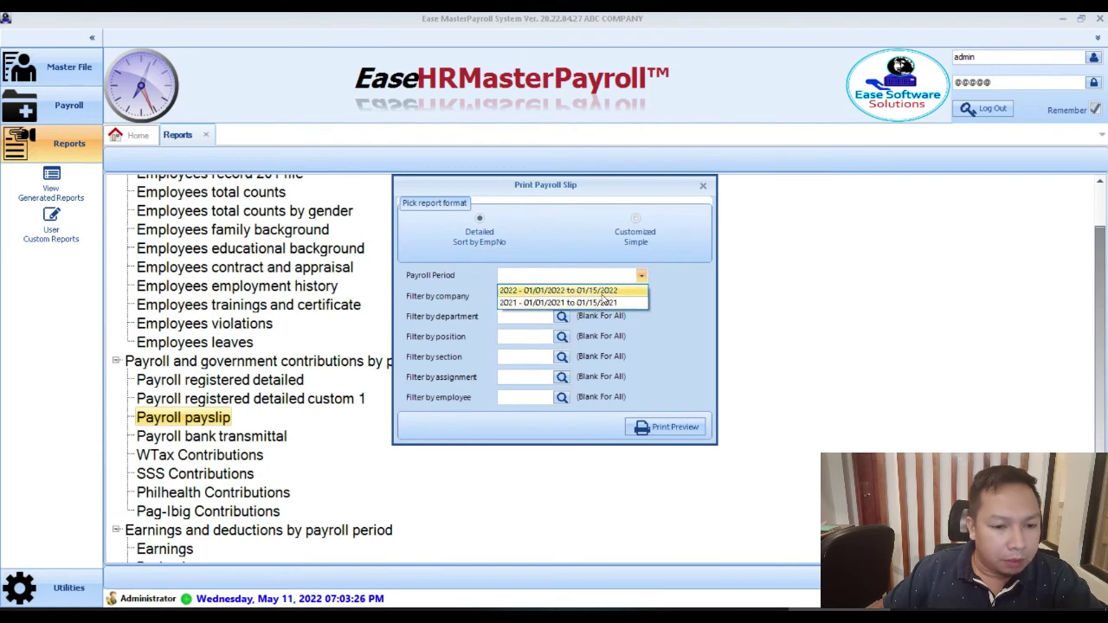
left_click(606, 303)
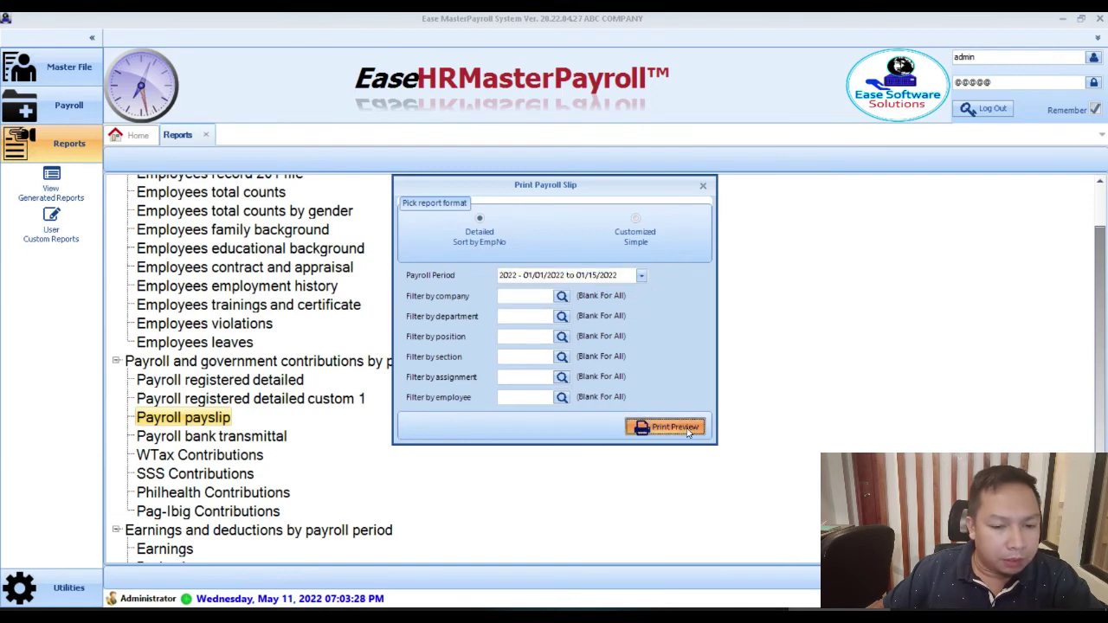
left_click(665, 427)
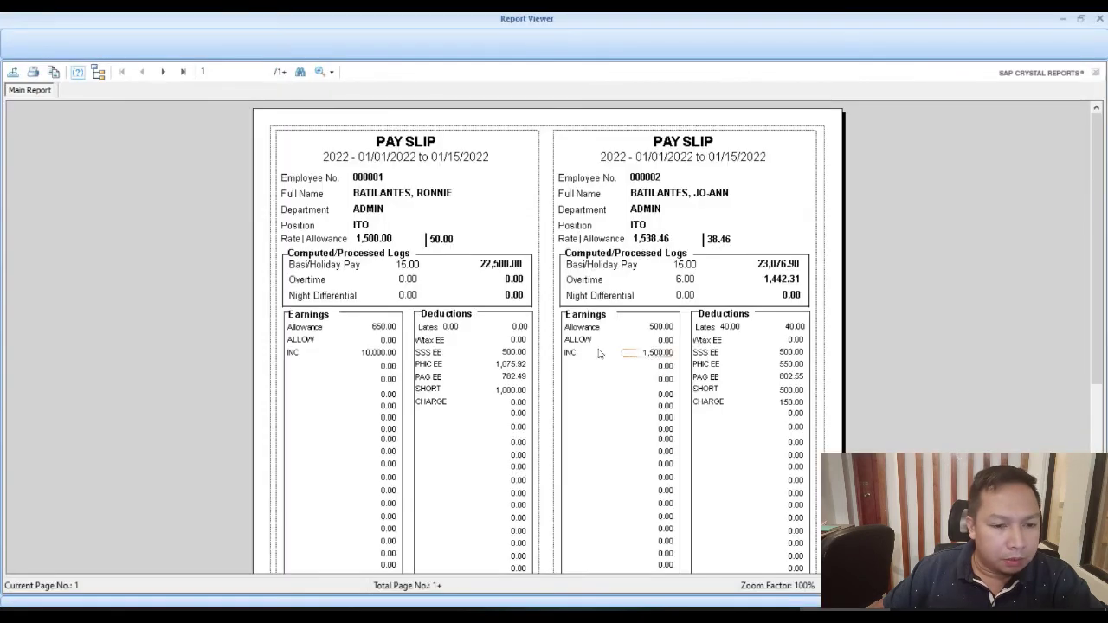
- Review the first payslip's employee number, department, position, rate, allowance, and computed basic pay and overtime entries
scroll(596, 346, "down", 2)
scroll(597, 340, "up", 1)
scroll(597, 340, "up", 1)
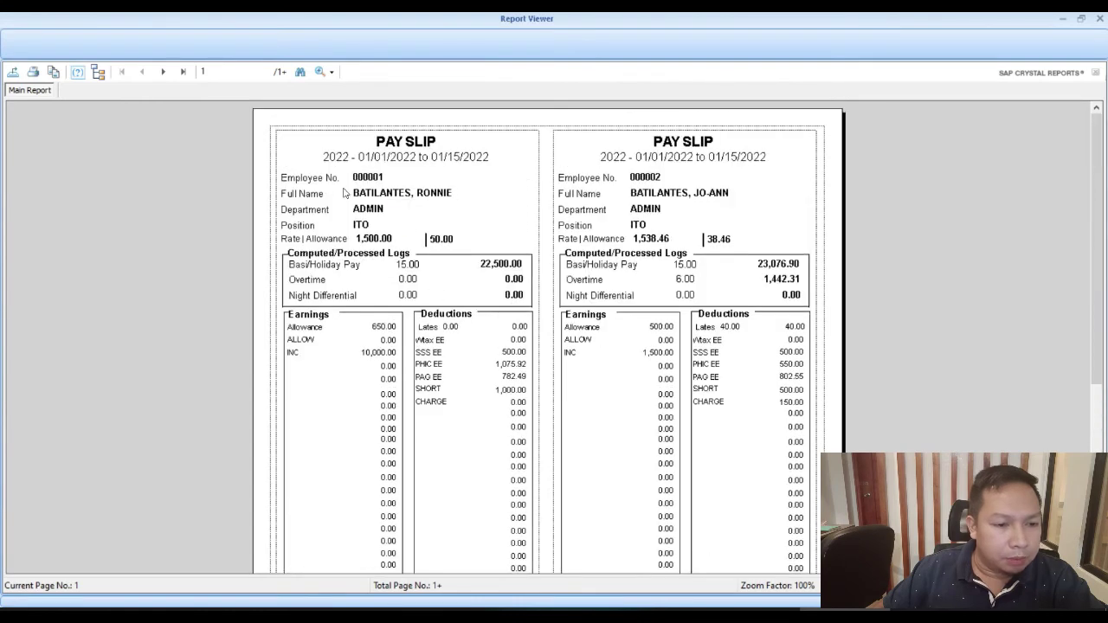
left_click(369, 178)
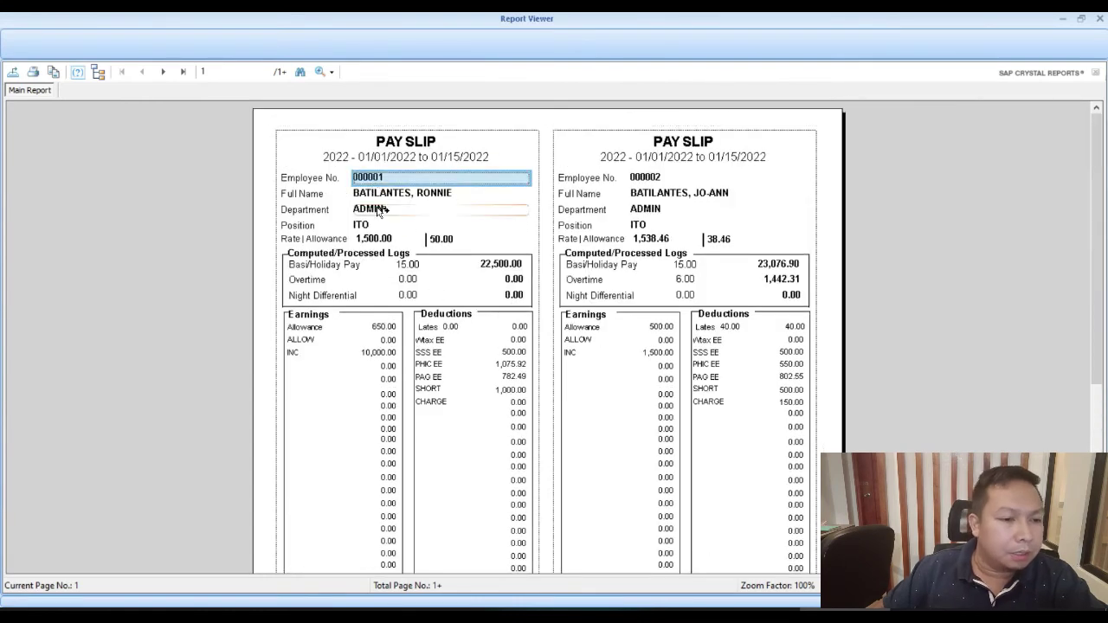
left_click(377, 210)
left_click(368, 225)
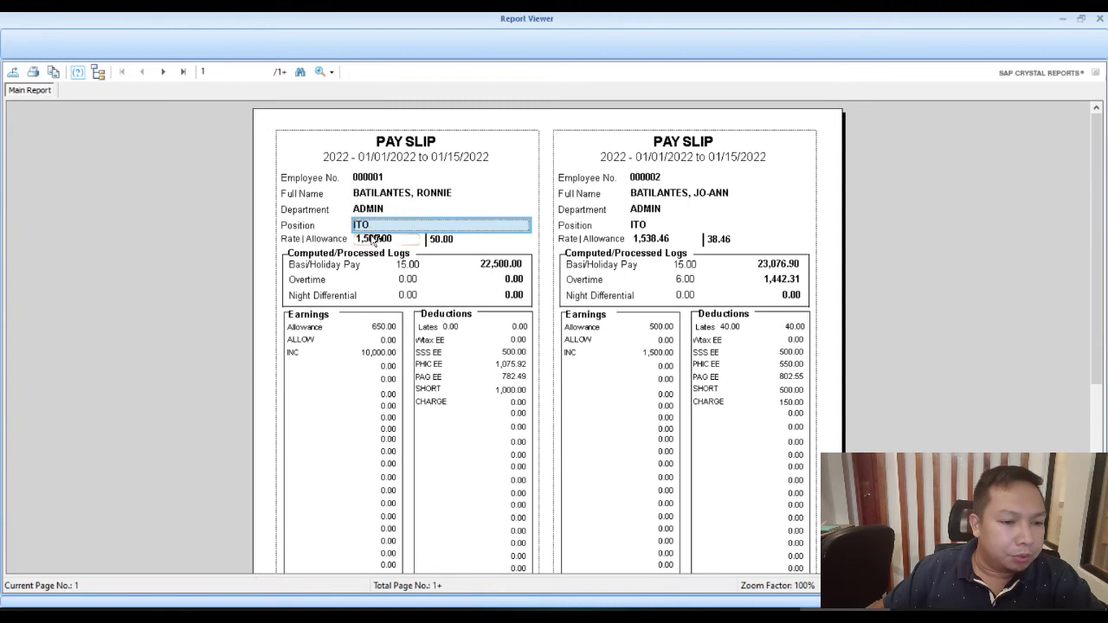
left_click(373, 239)
left_click(454, 240)
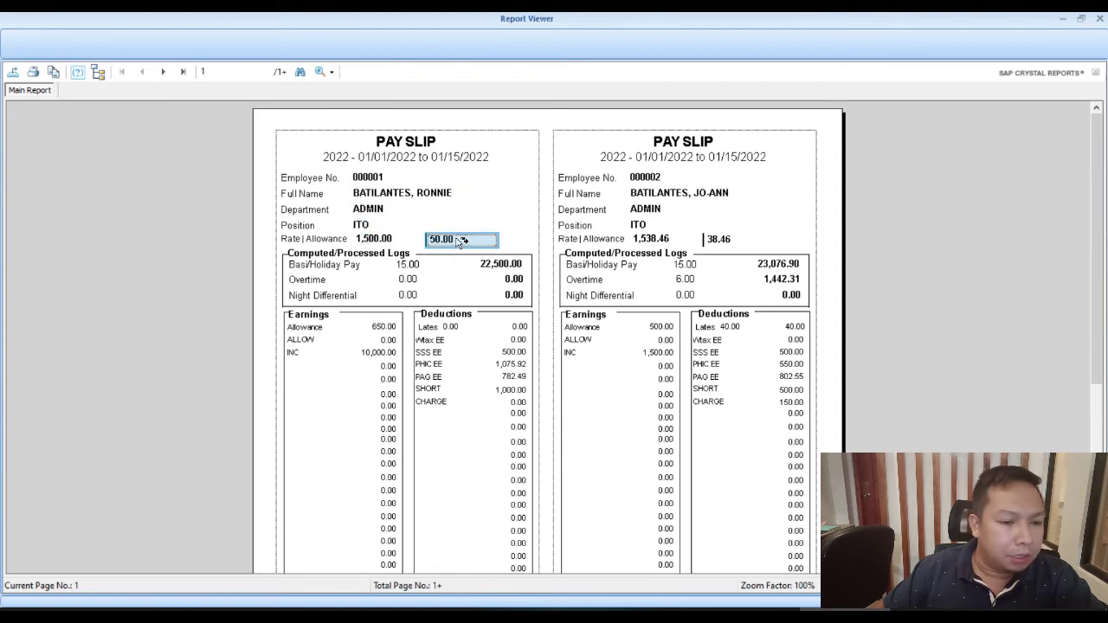
left_click(414, 265)
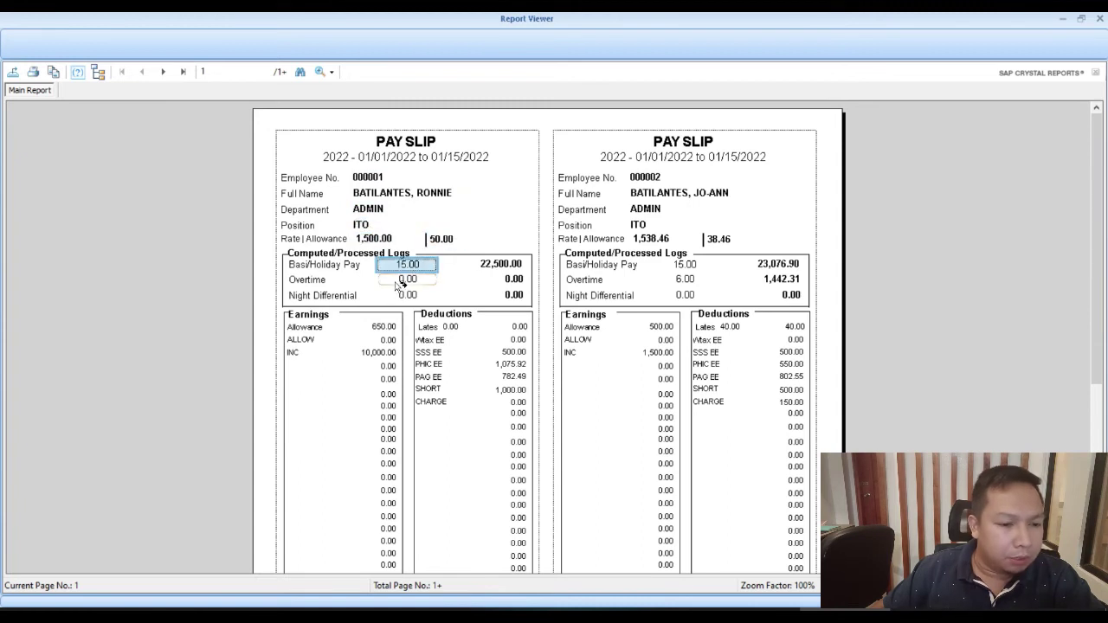
left_click(400, 282)
left_click(411, 268)
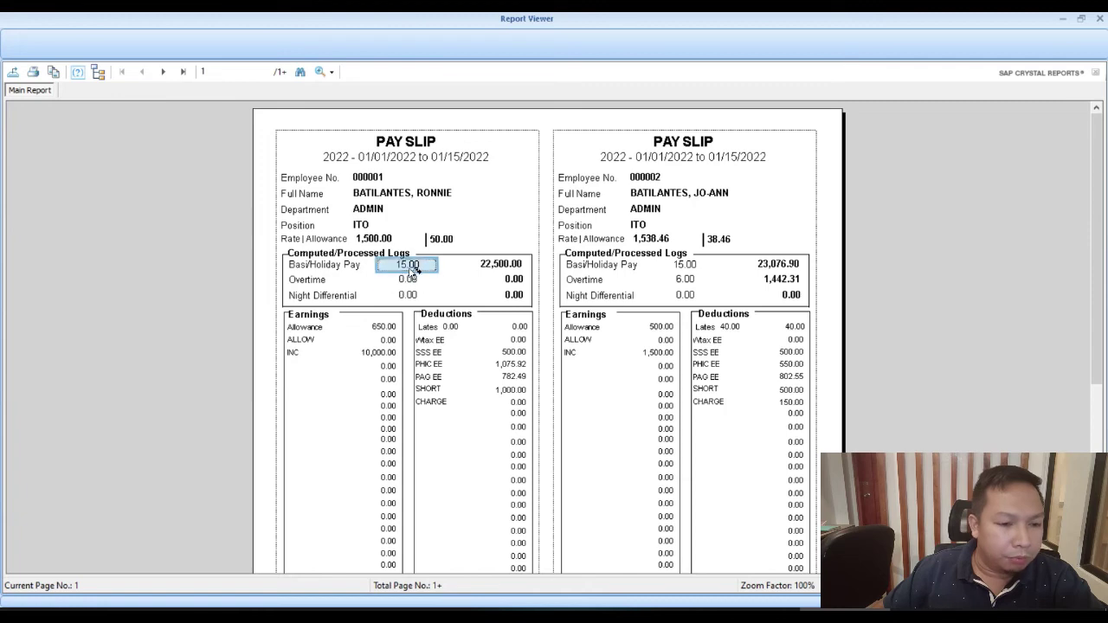
- Examine the first payslip's allowance and lates entries and look through the earnings and deductions on both payslips
left_click(380, 328)
scroll(376, 346, "down", 2)
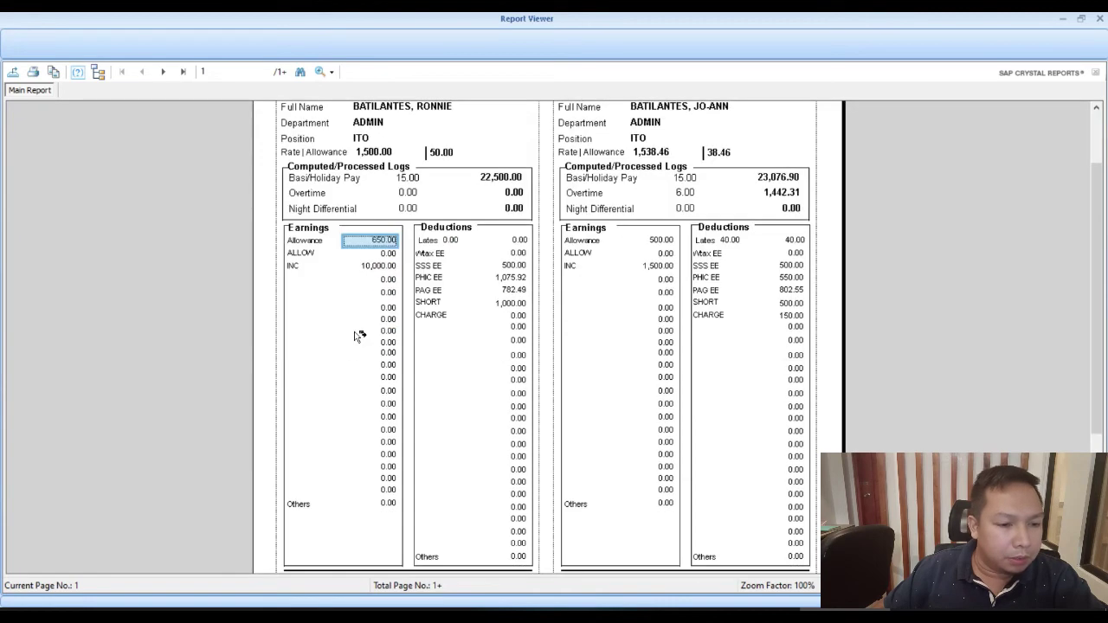
left_click(301, 242)
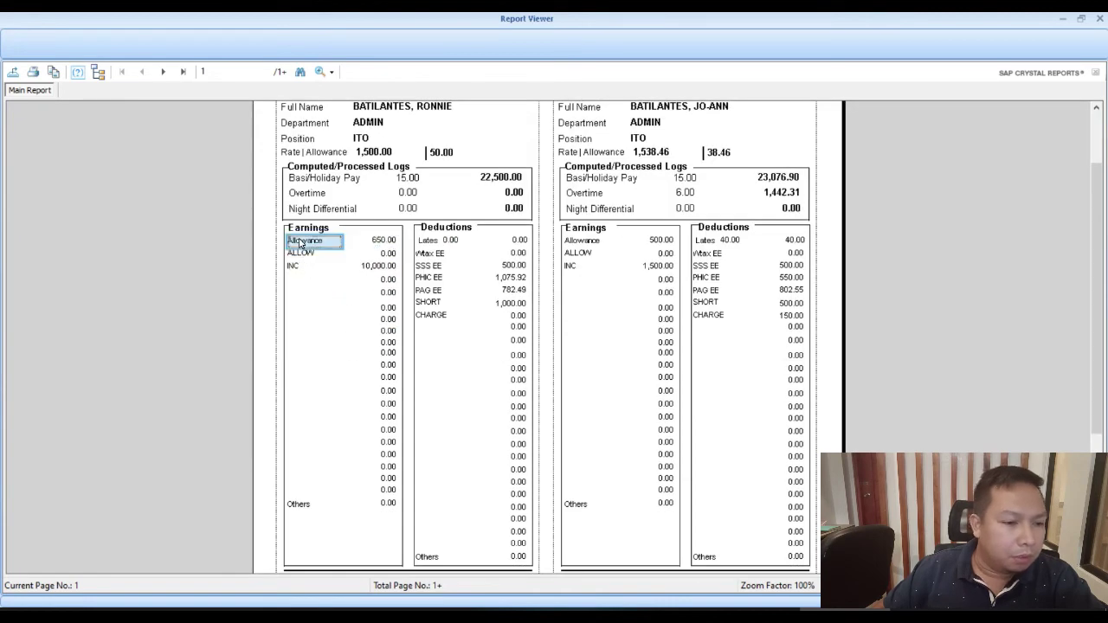
left_click(450, 241)
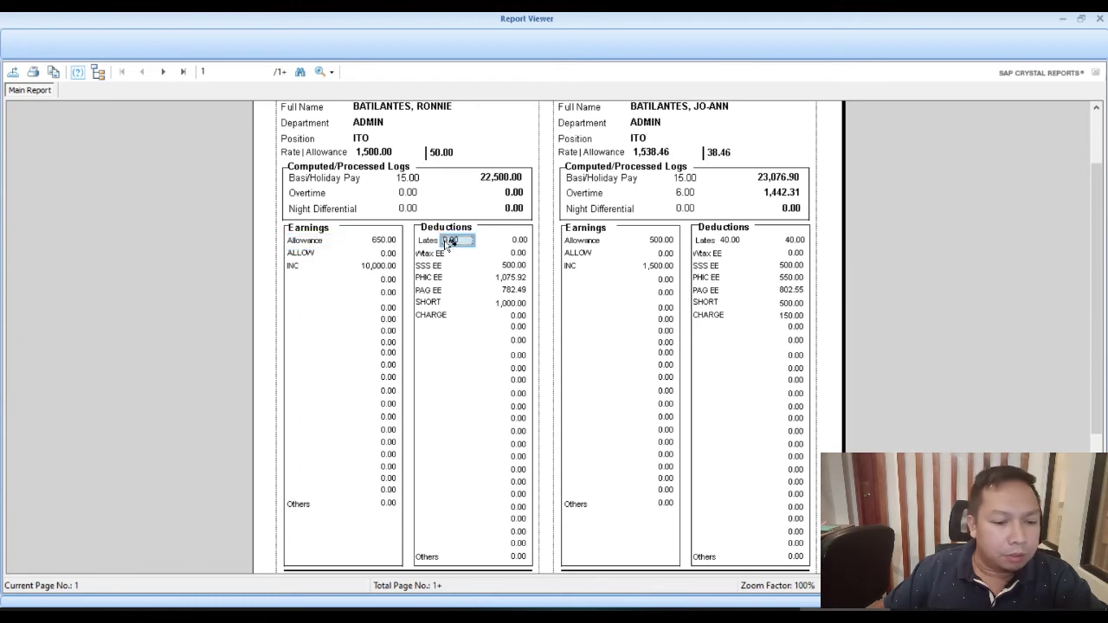
scroll(485, 437, "down", 4)
scroll(486, 433, "up", 2)
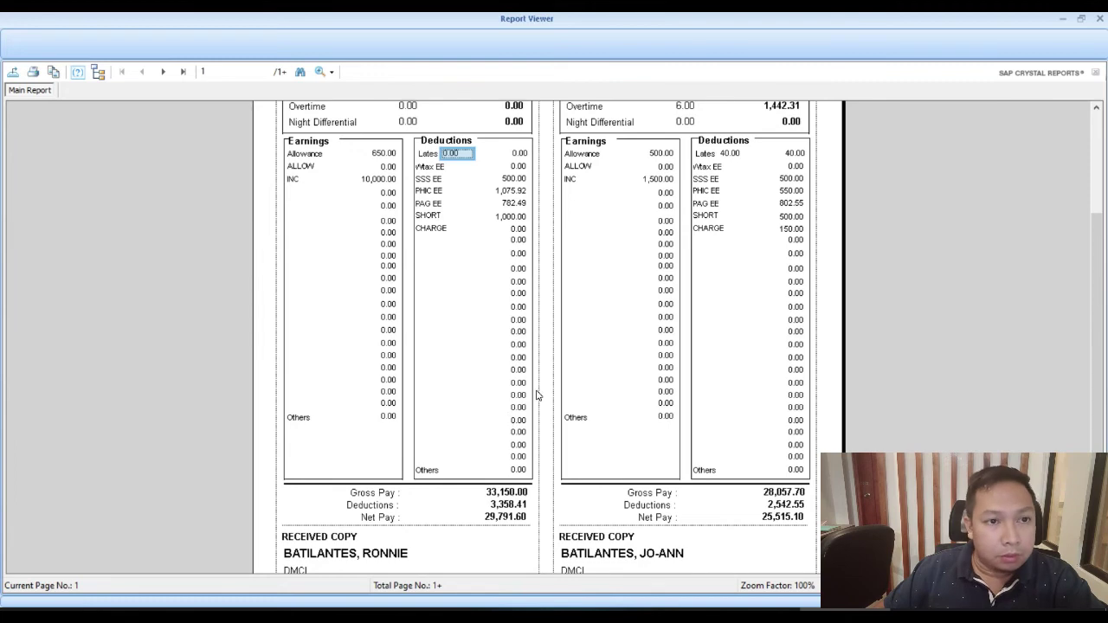
scroll(584, 262, "down", 2)
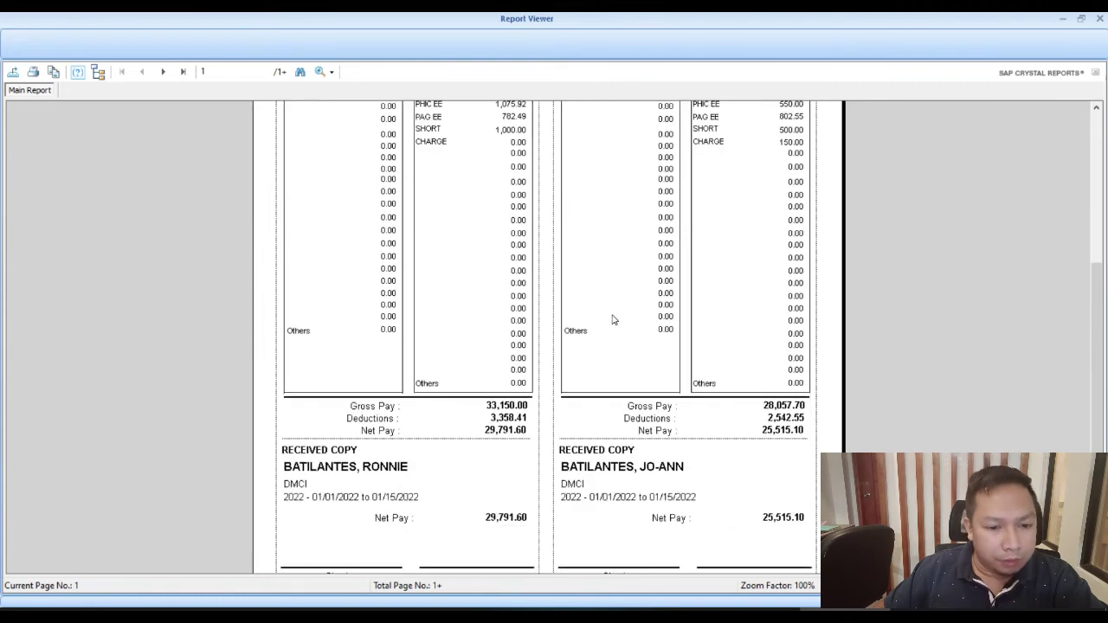
scroll(606, 319, "up", 5)
scroll(484, 336, "down", 6)
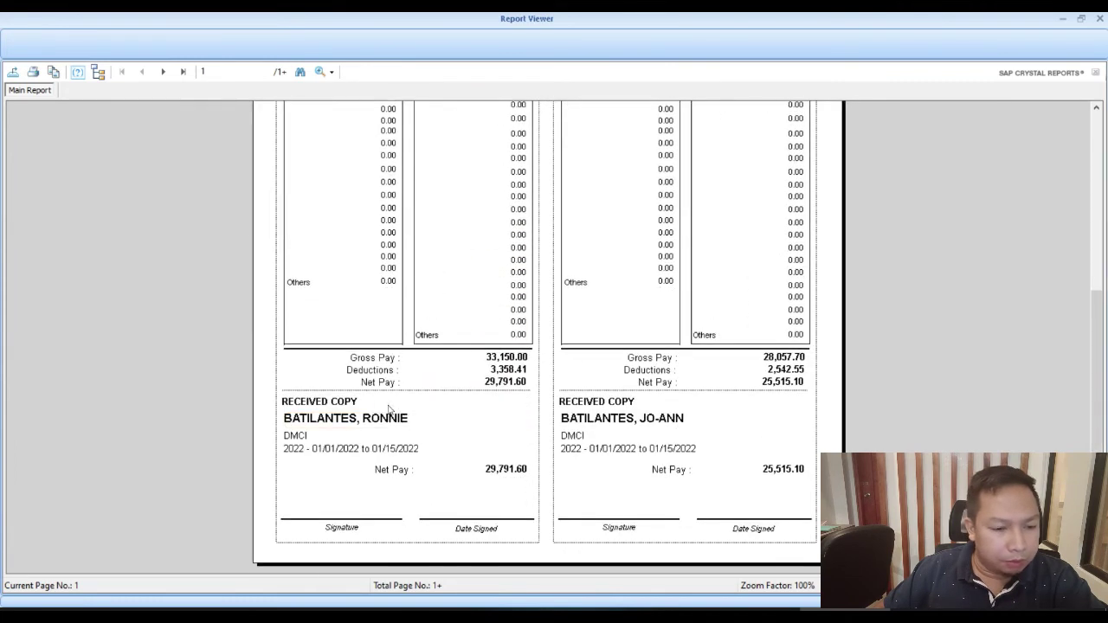
- Check the first payslip's gross pay, deductions and net pay, and the net pay in its received copy section
left_click(514, 362)
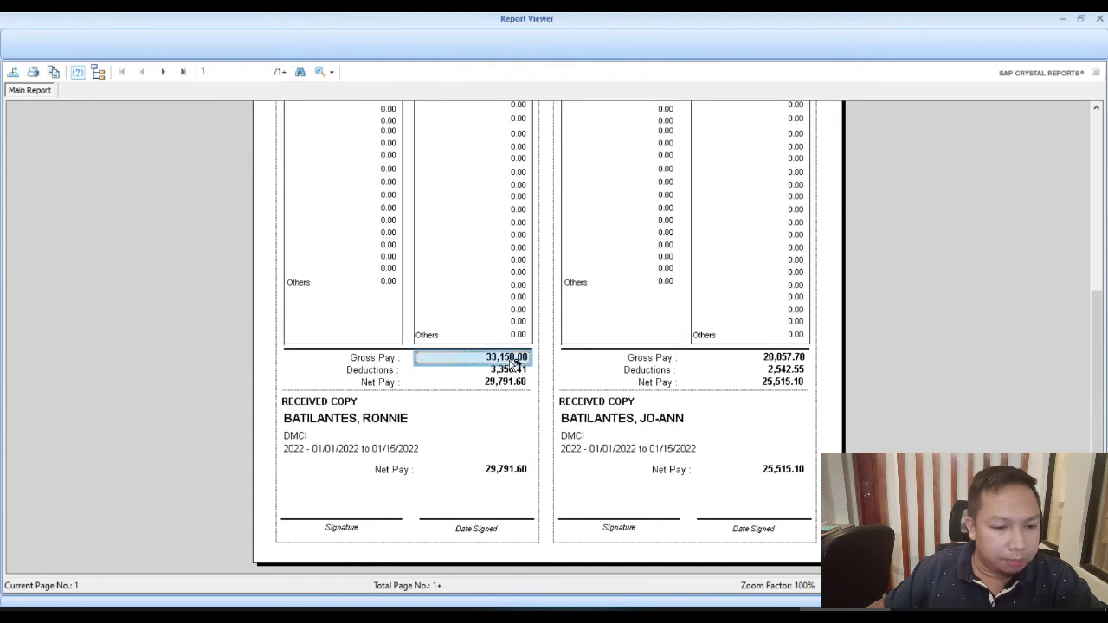
left_click(510, 371)
left_click(506, 383)
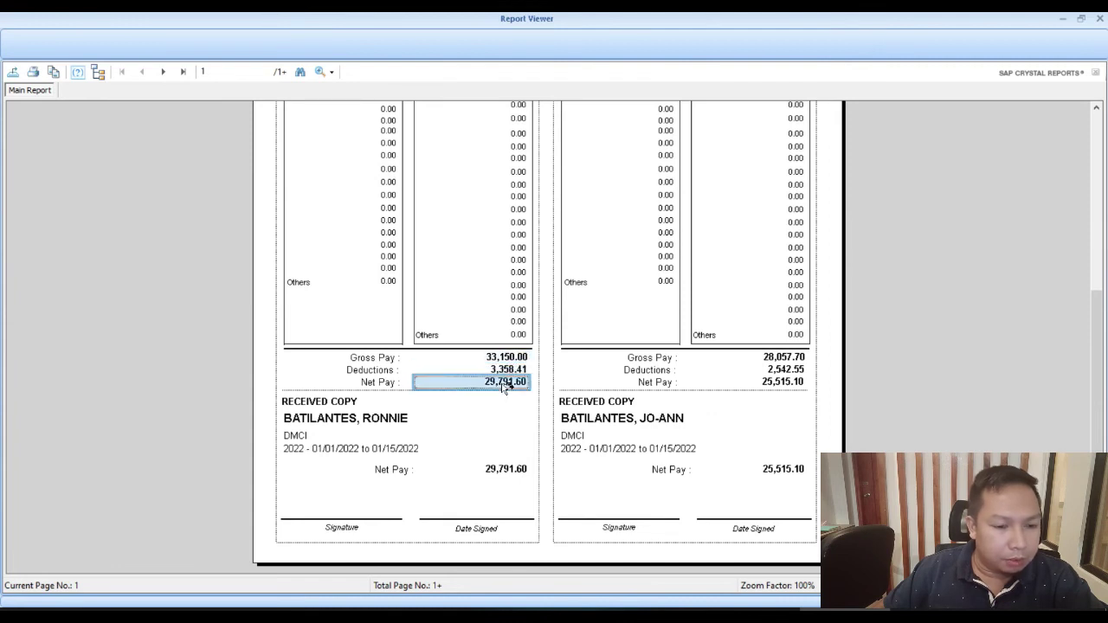
left_click(333, 406)
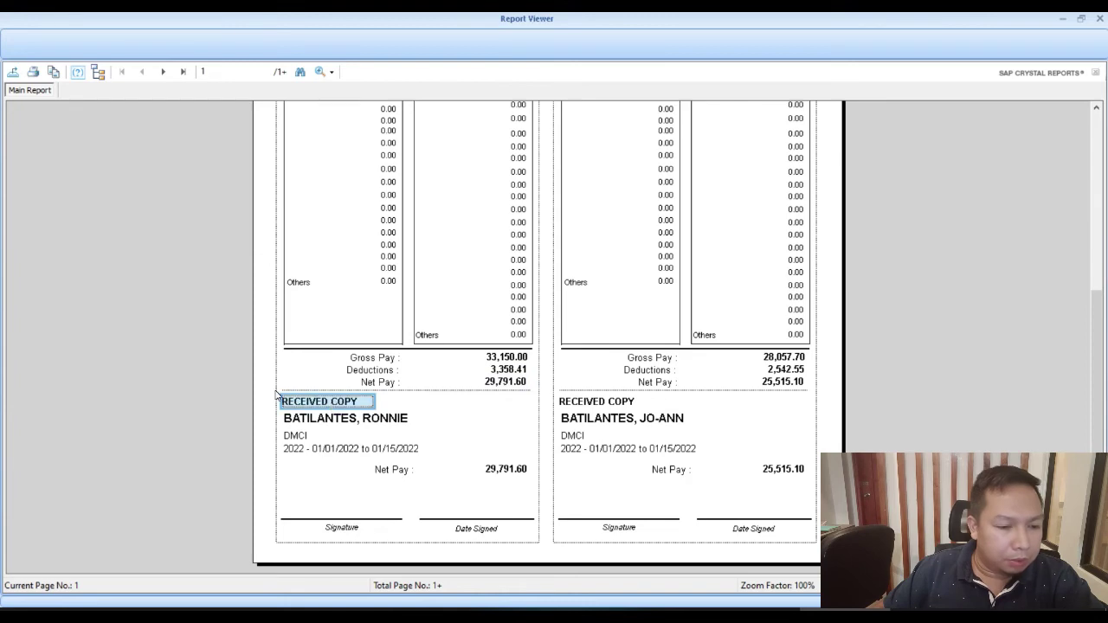
scroll(462, 404, "up", 3)
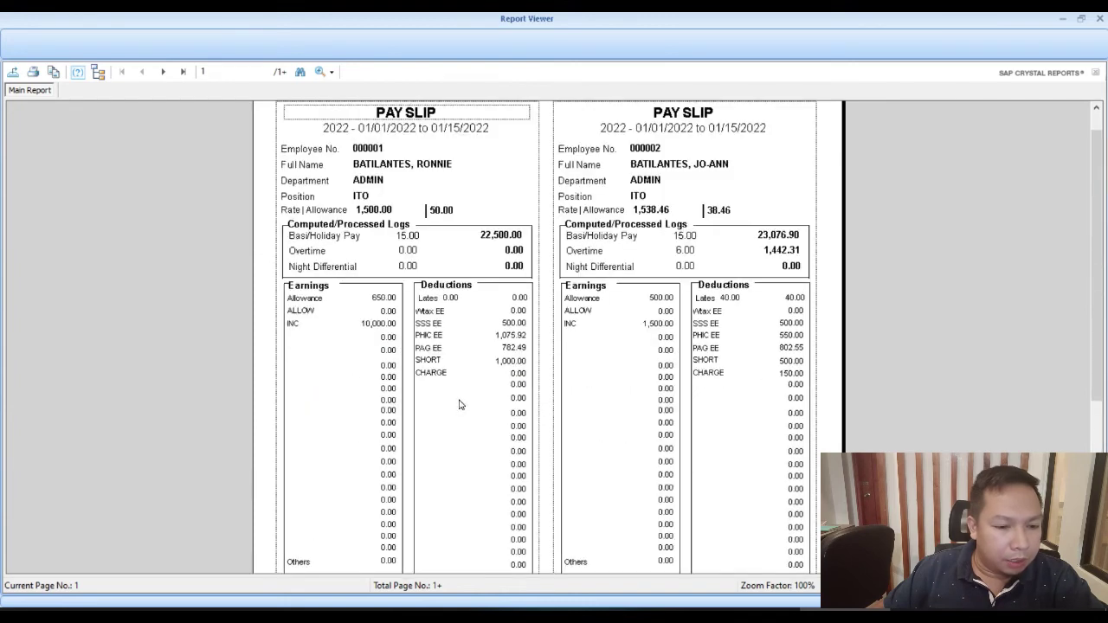
scroll(493, 389, "down", 3)
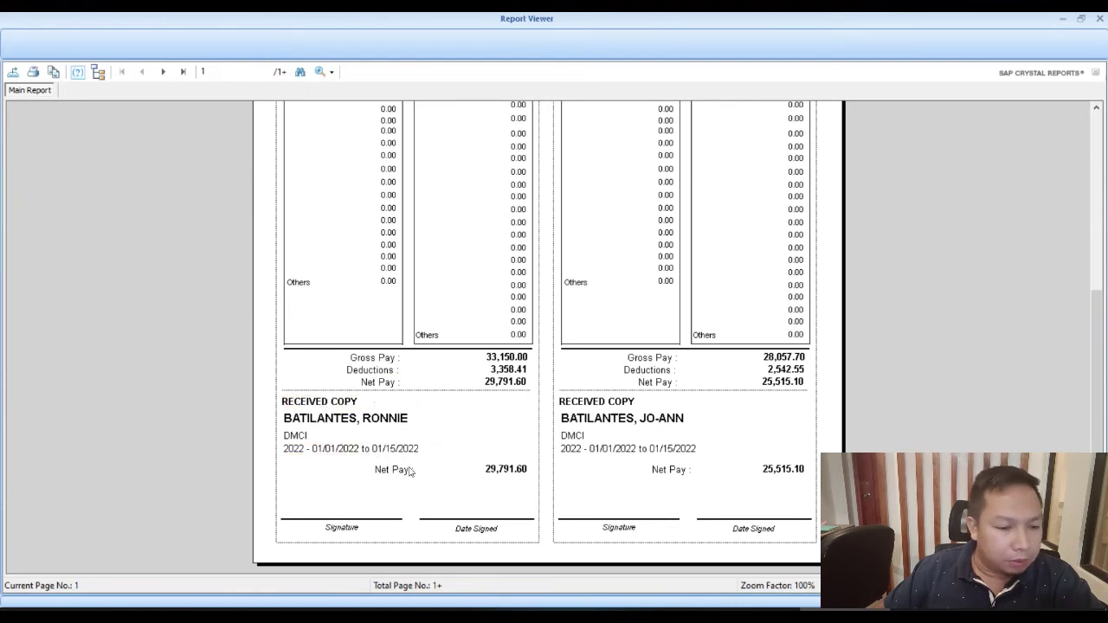
left_click(503, 469)
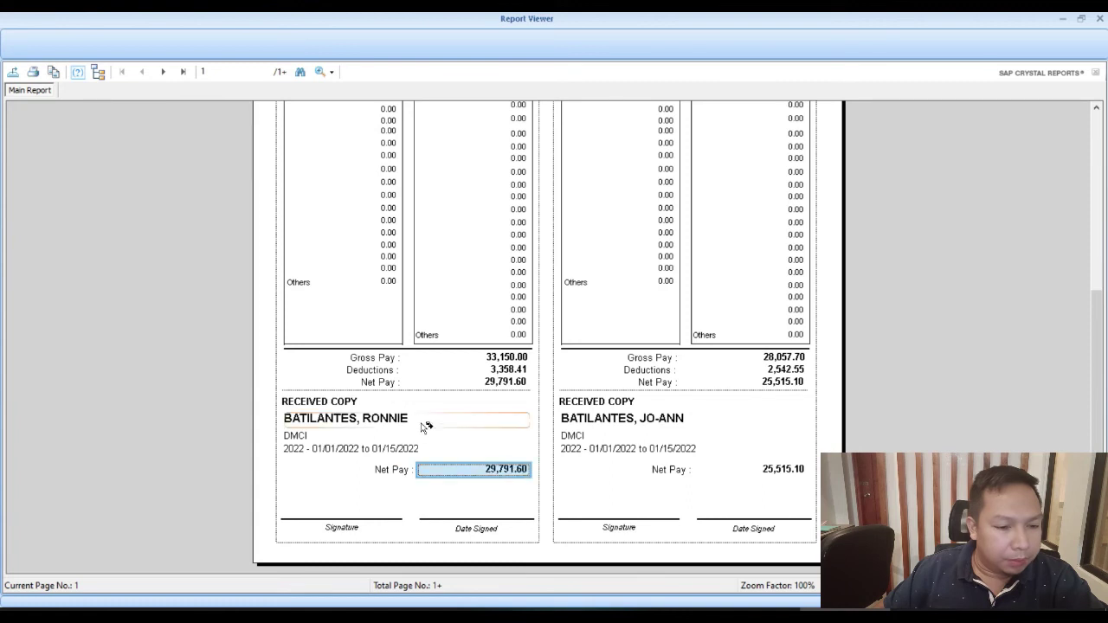
left_click(320, 404)
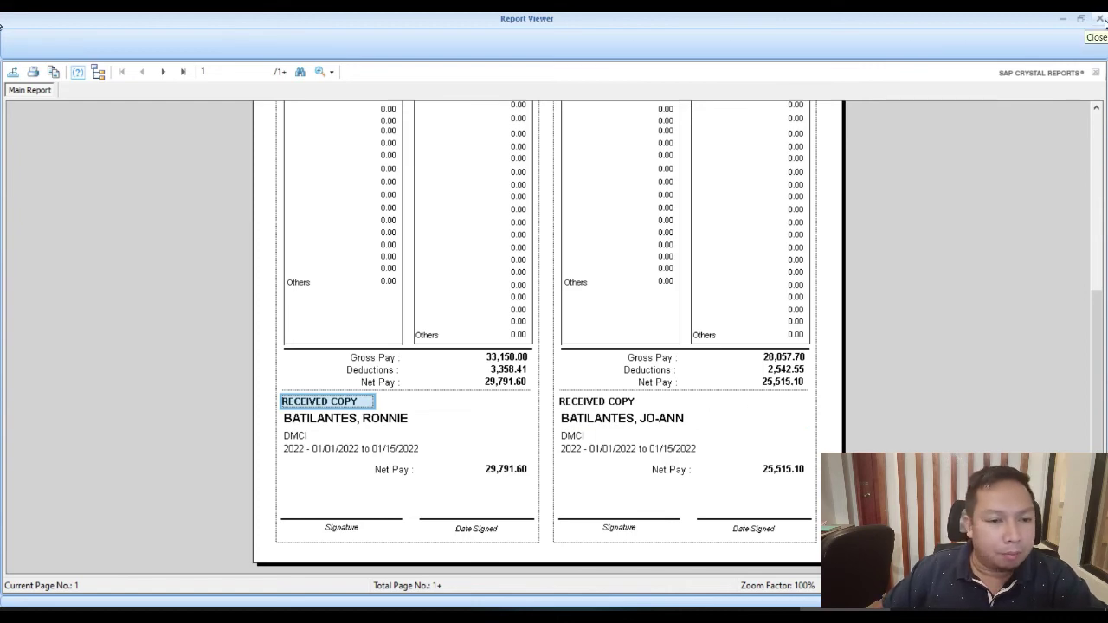
- Look over both payslips once more from the beginning, and close the payslip report and its print dialog
scroll(743, 356, "up", 5)
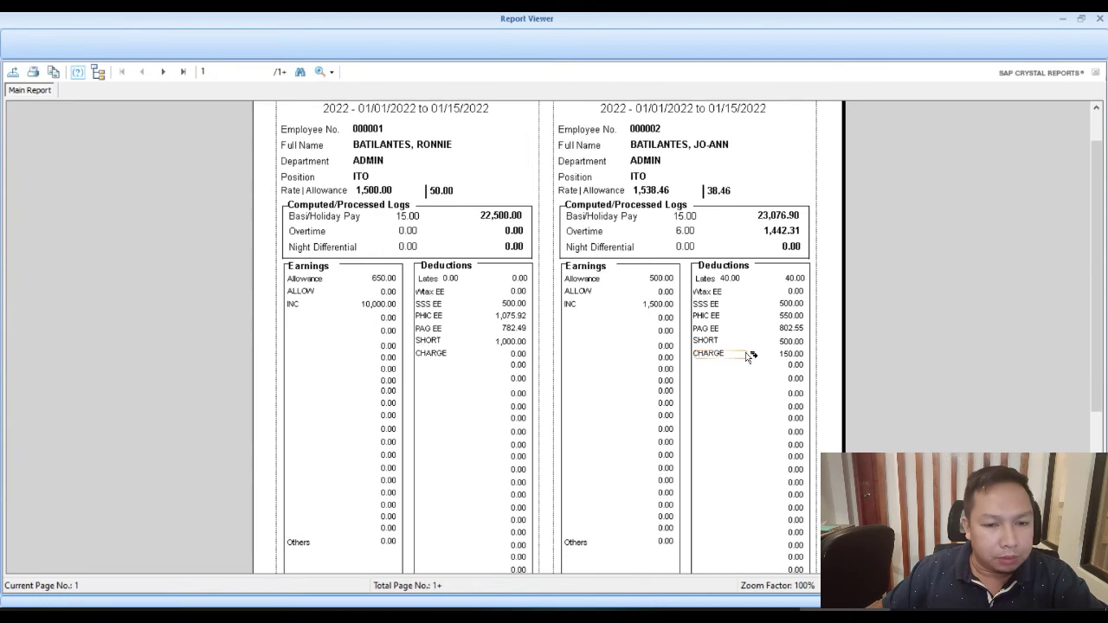
scroll(748, 355, "up", 1)
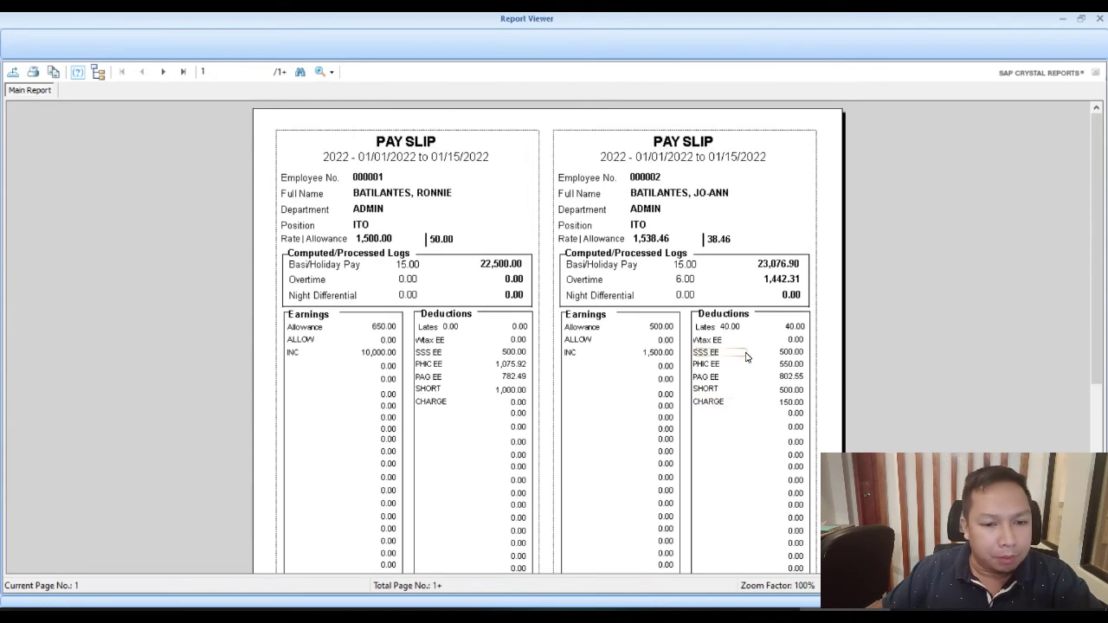
left_click(1099, 18)
left_click(703, 185)
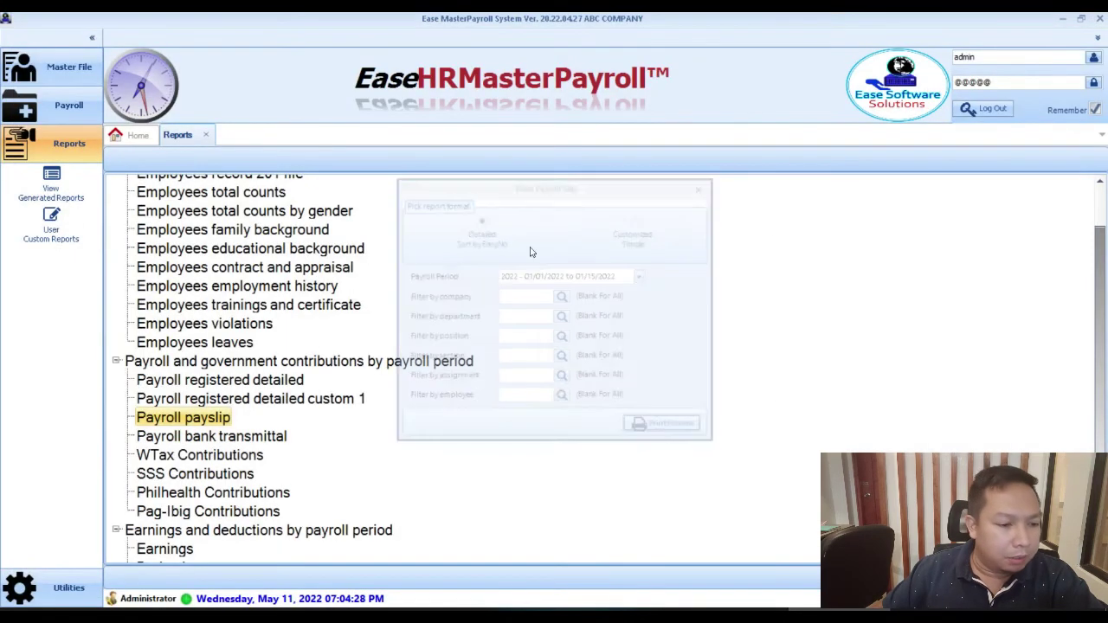
- Generate a preview of the detailed payroll bank transmittal report for payroll period 2022 - 01/01/2022 to 01/15/2022
left_click(217, 436)
scroll(216, 435, "down", 2)
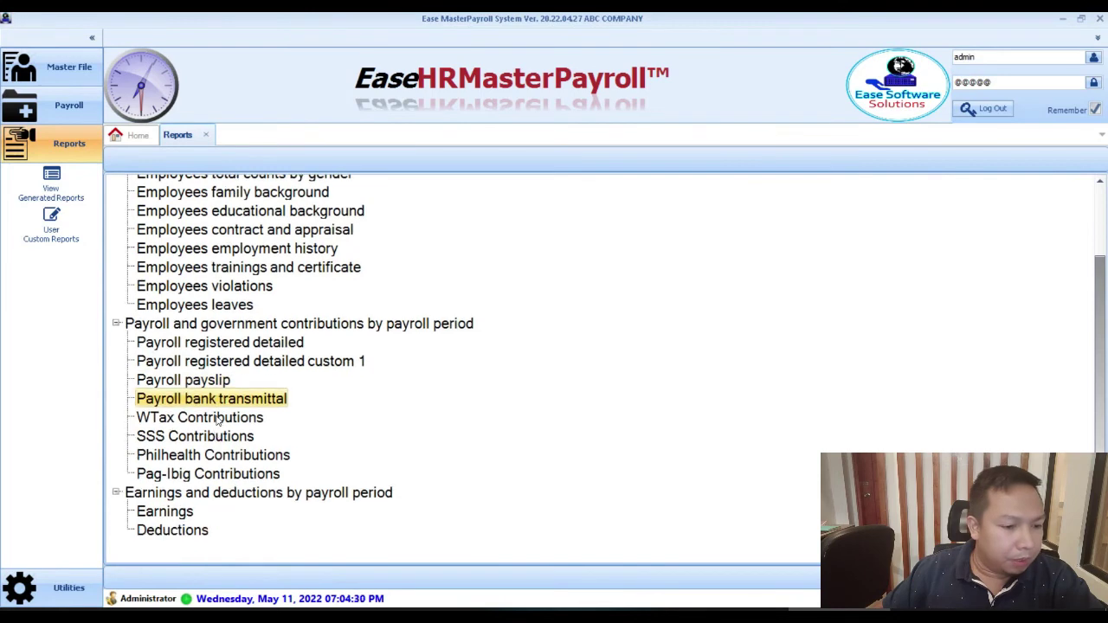
double_click(234, 405)
left_click(638, 273)
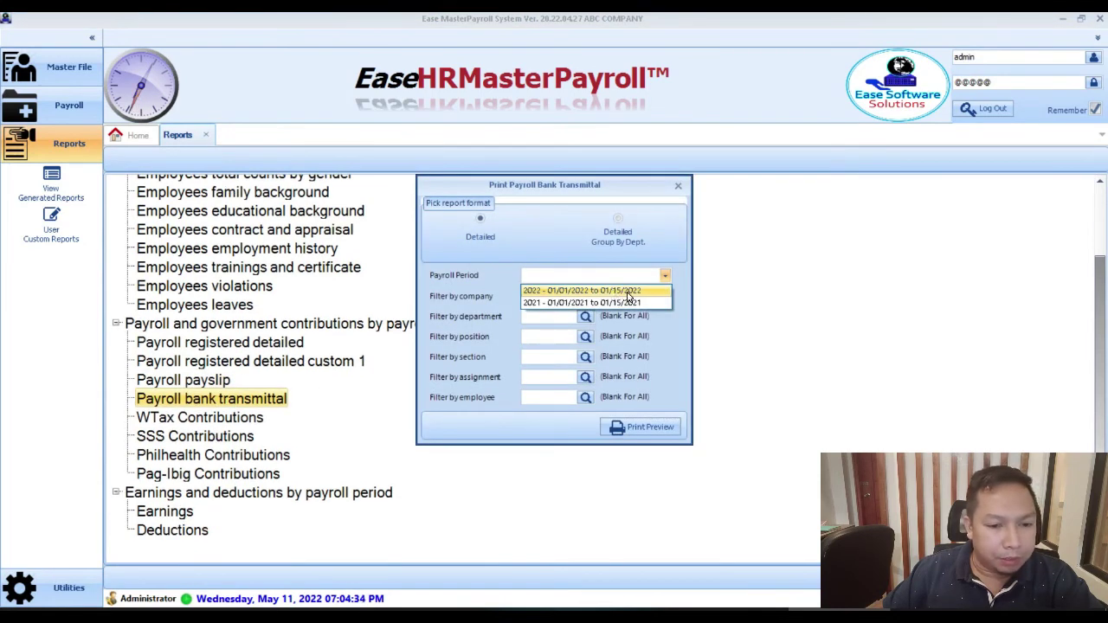
left_click(628, 293)
left_click(644, 426)
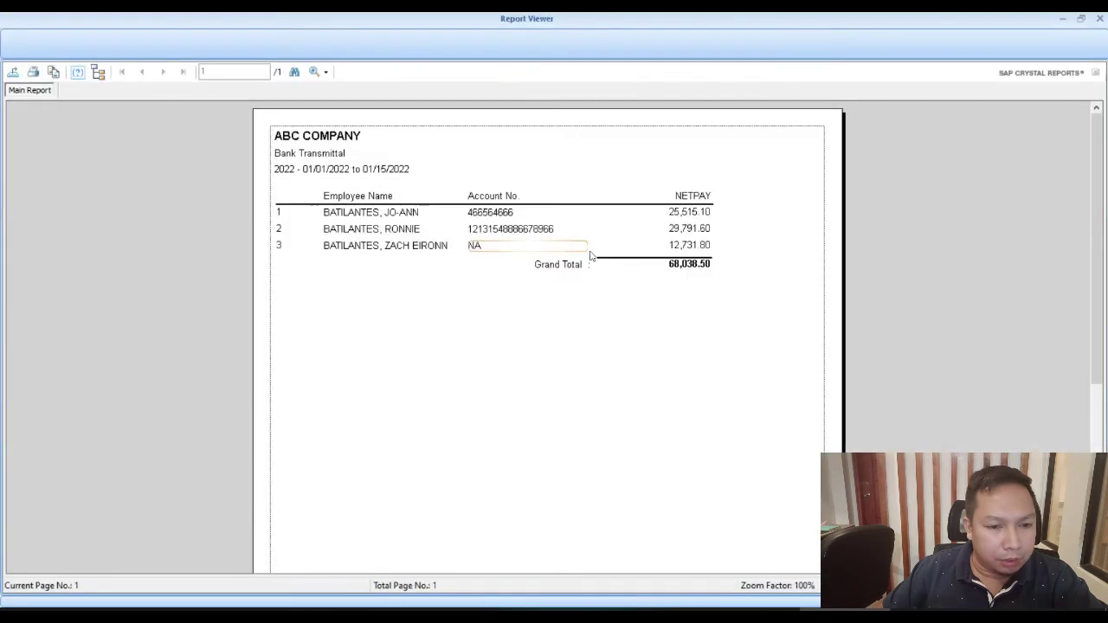
- Check the employees' account numbers in the bank transmittal report, and close the report and its print dialog
left_click(484, 250)
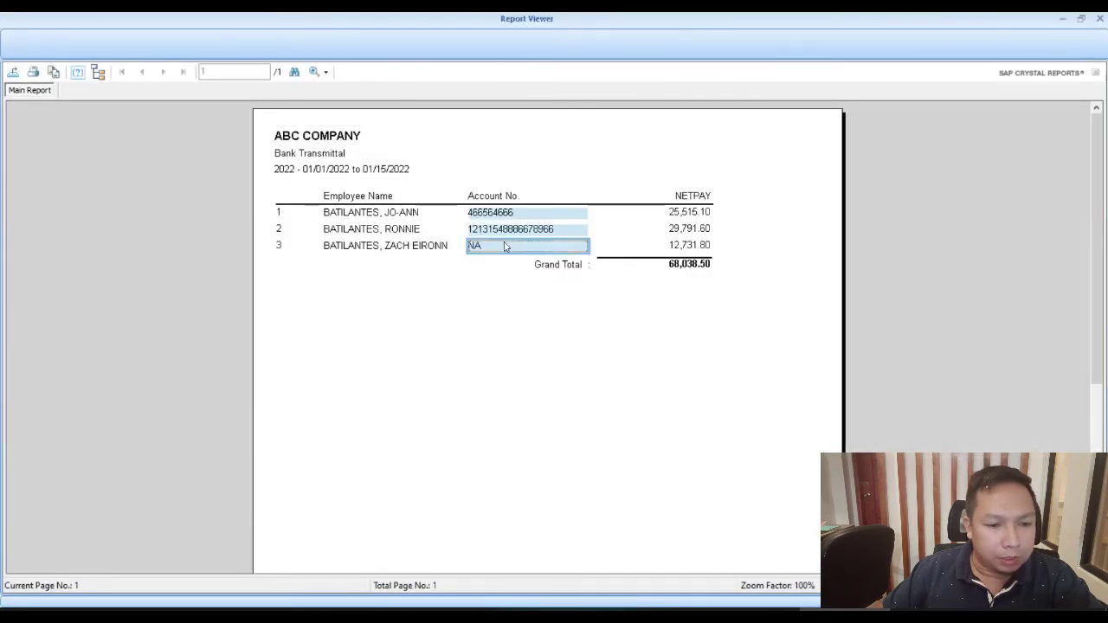
left_click(1099, 19)
left_click(680, 187)
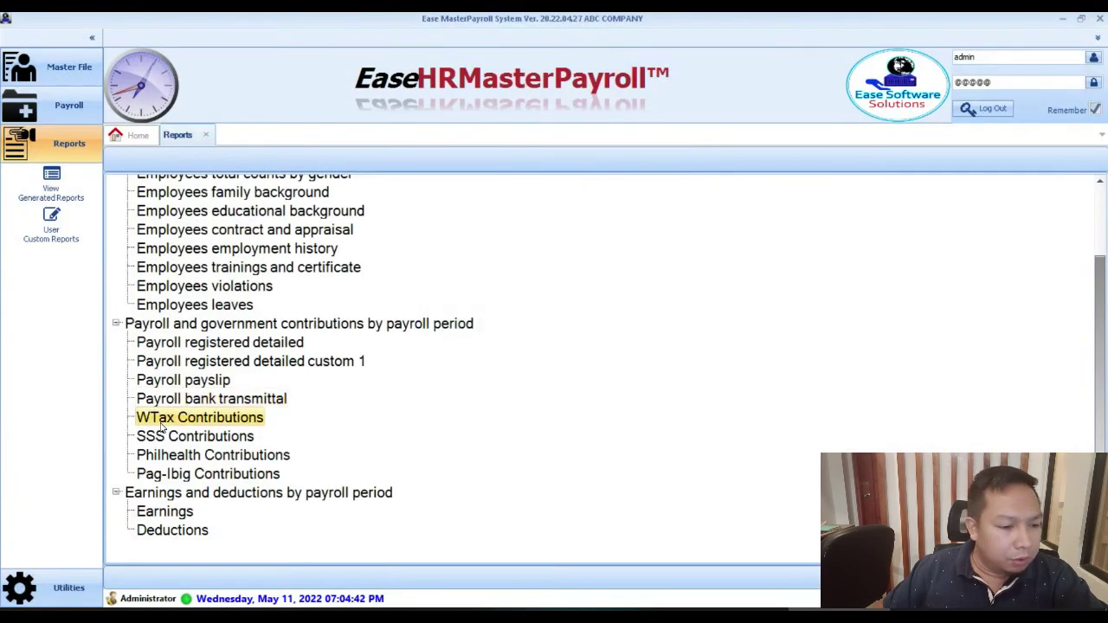
- Open the SSS Contributions report options and choose payroll period 2022 - 01/01/2022 to 01/15/2022
left_click(177, 439)
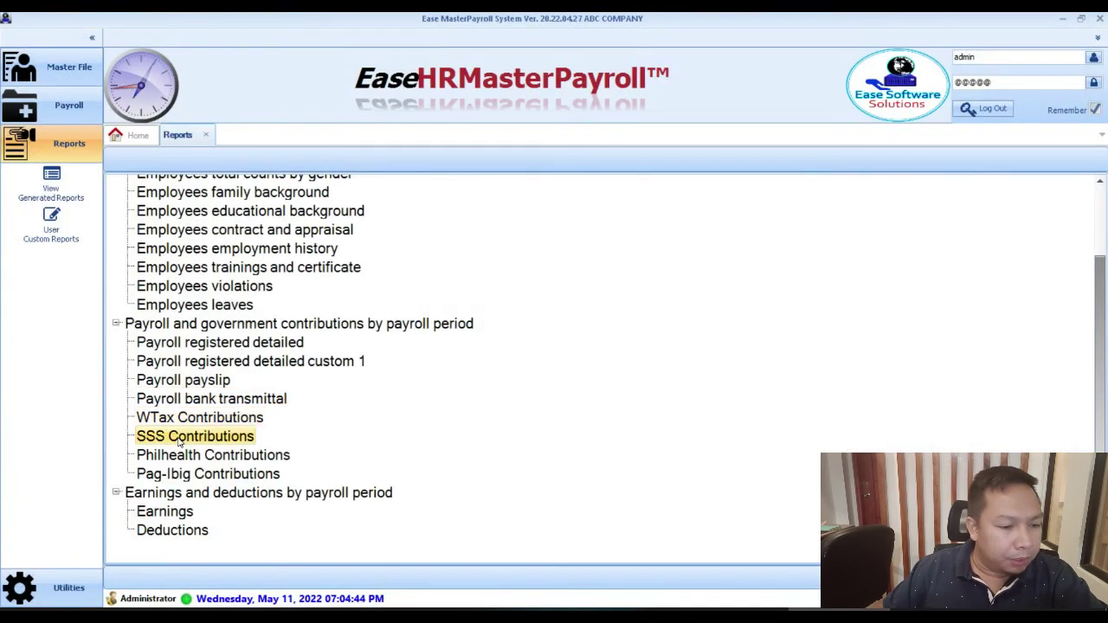
left_click(579, 277)
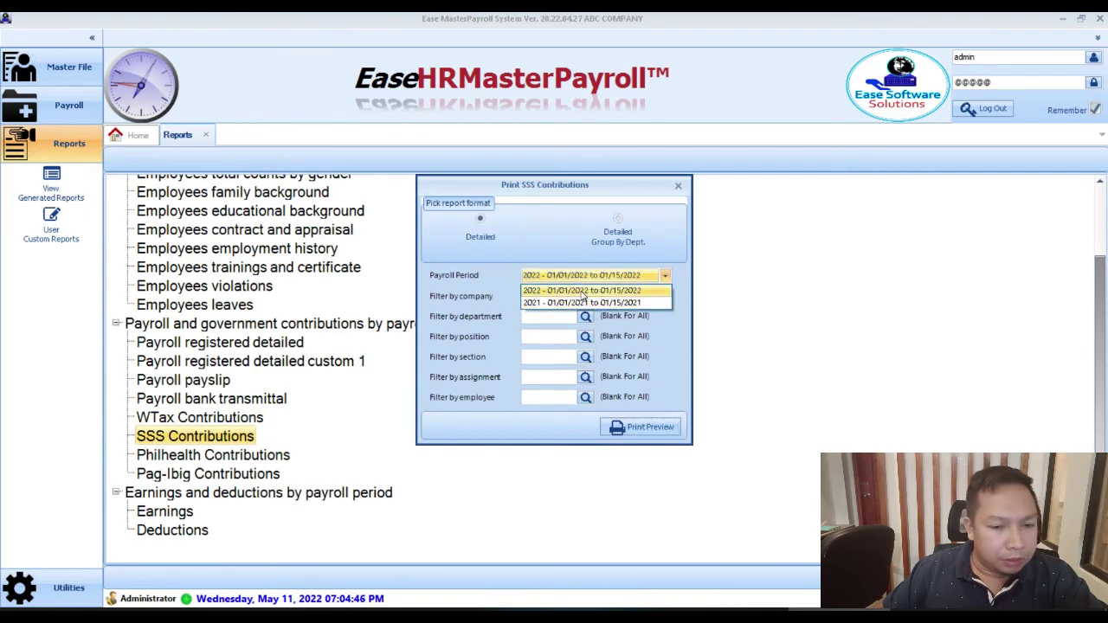